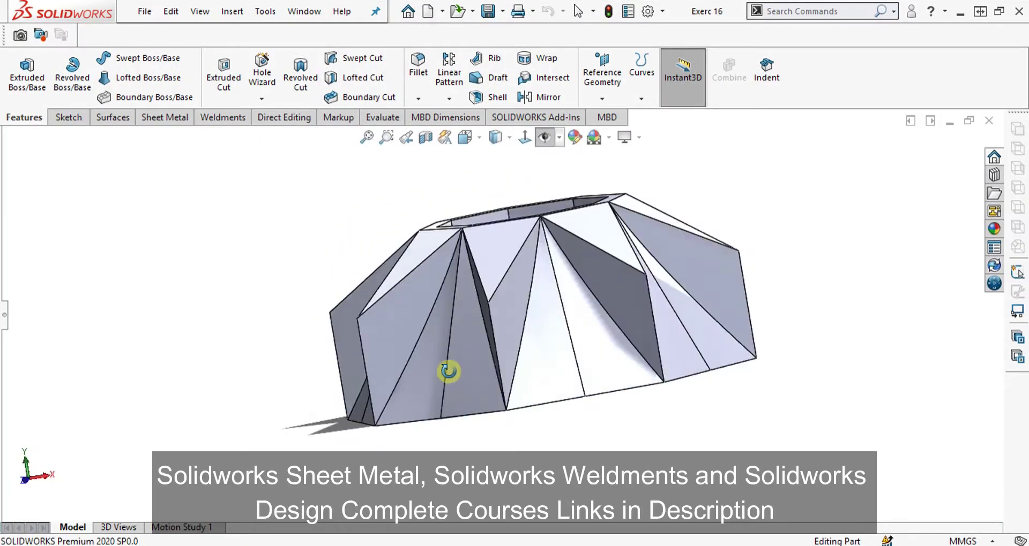
Orbit the finished octagonal part to a top-down view of its opening, then bring up the Photos reference drawing
key(Escape)
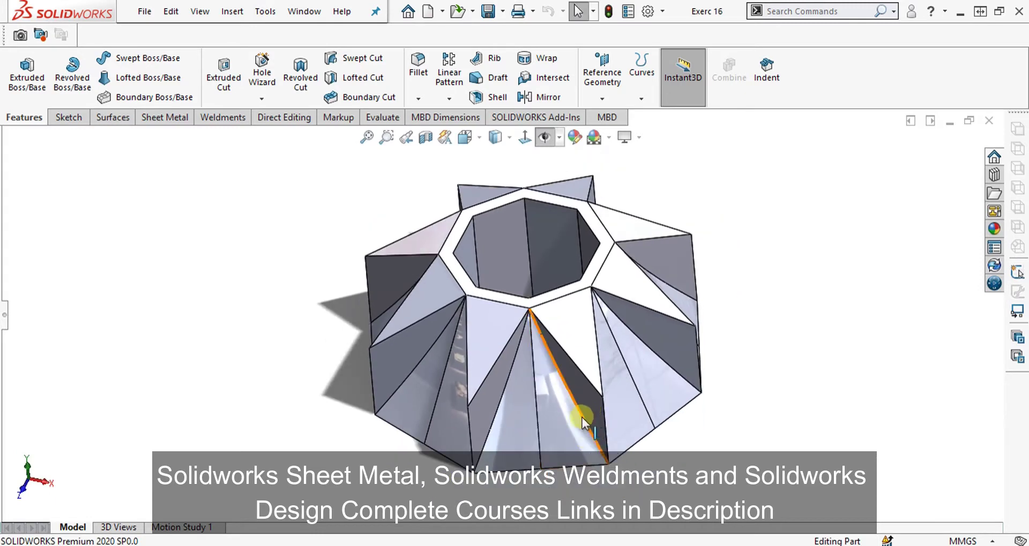
middle_drag(581, 420, 564, 463)
key(Escape)
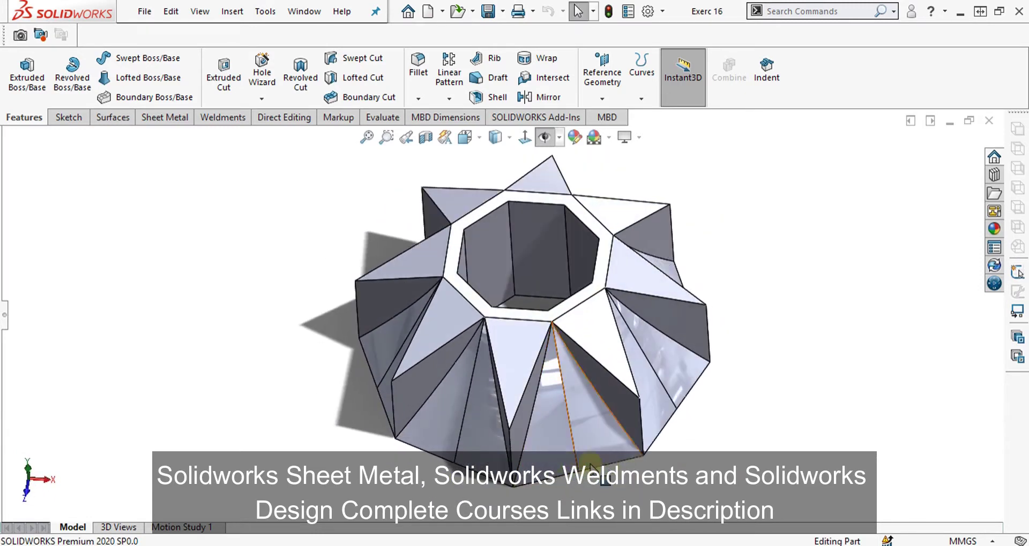
middle_drag(586, 425, 664, 504)
mouse_move(682, 545)
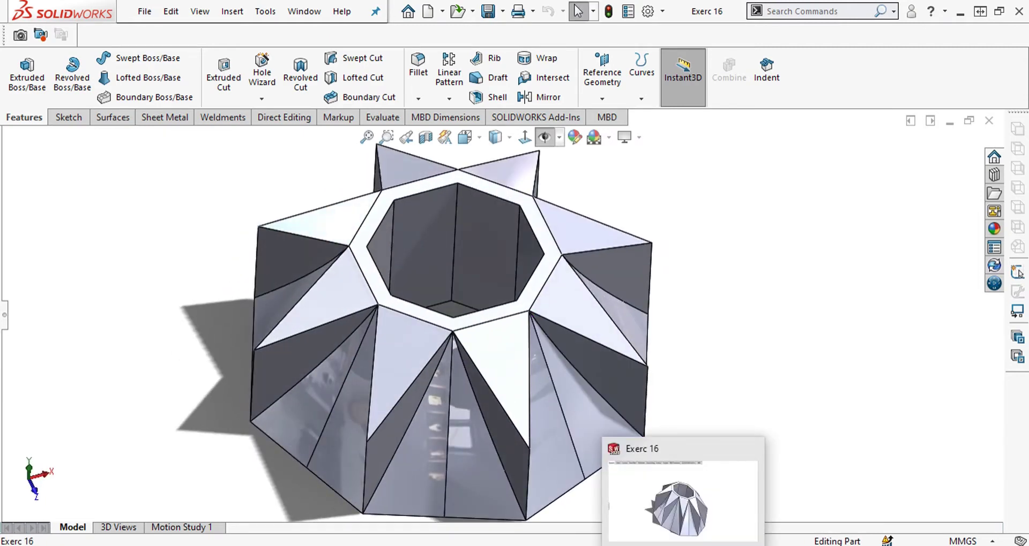
click(651, 497)
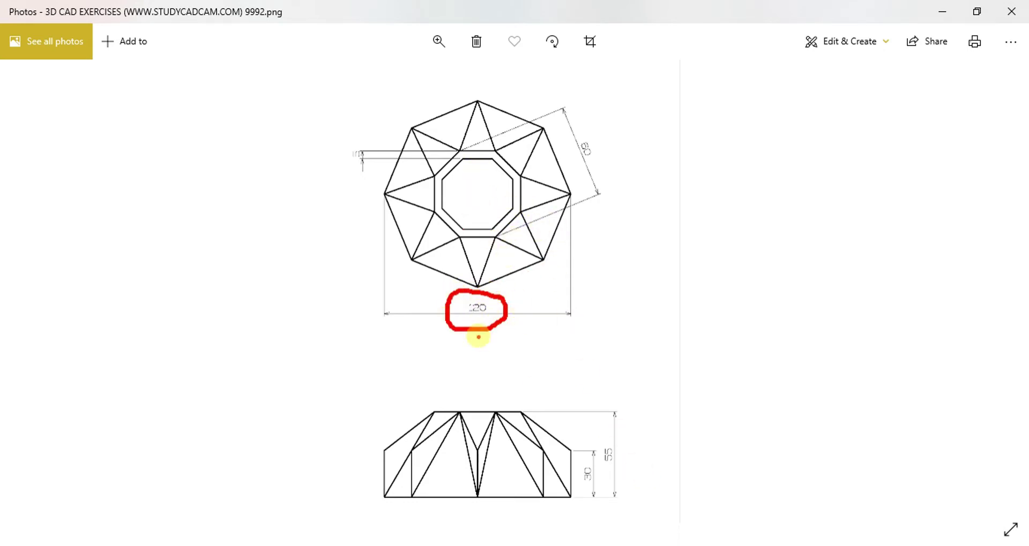
Circle the 120 width on the reference drawing, clear the mark, and return to the new SOLIDWORKS part
mouse_move(429, 408)
mouse_down()
mouse_move(511, 437)
mouse_move(484, 351)
mouse_up()
key(Escape)
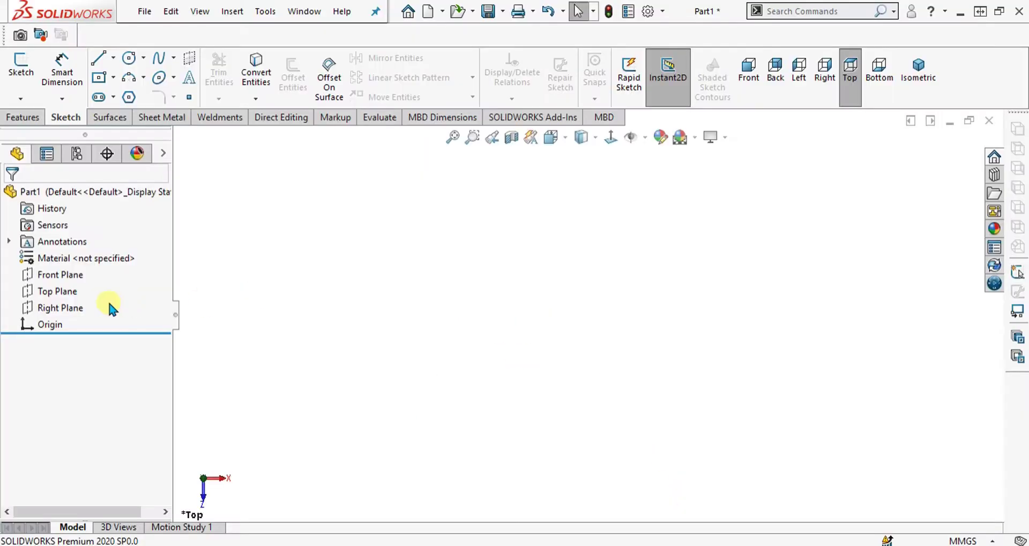
click(53, 292)
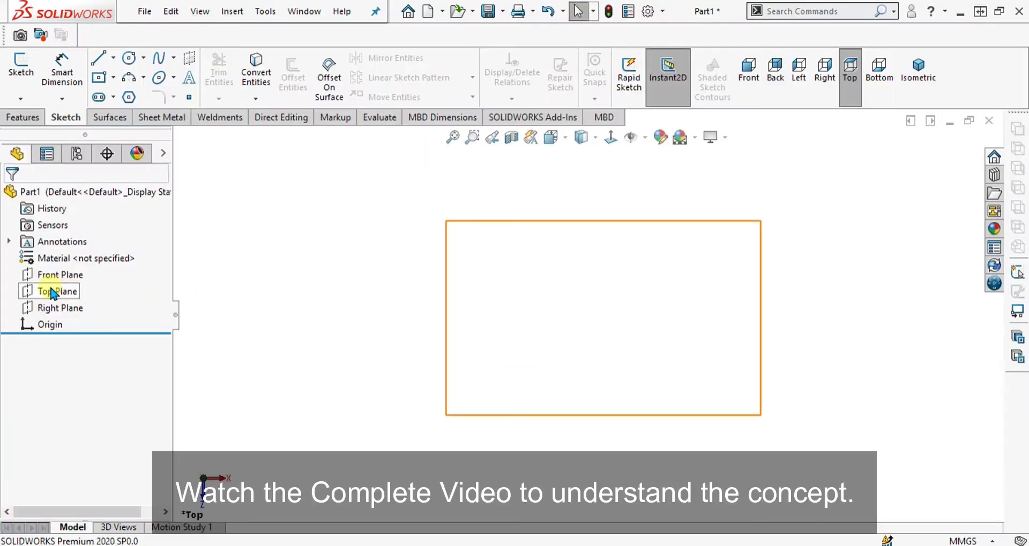
Sketch an eight-sided polygon centred on the origin on the Top Plane, then bring up the reference drawing
click(52, 293)
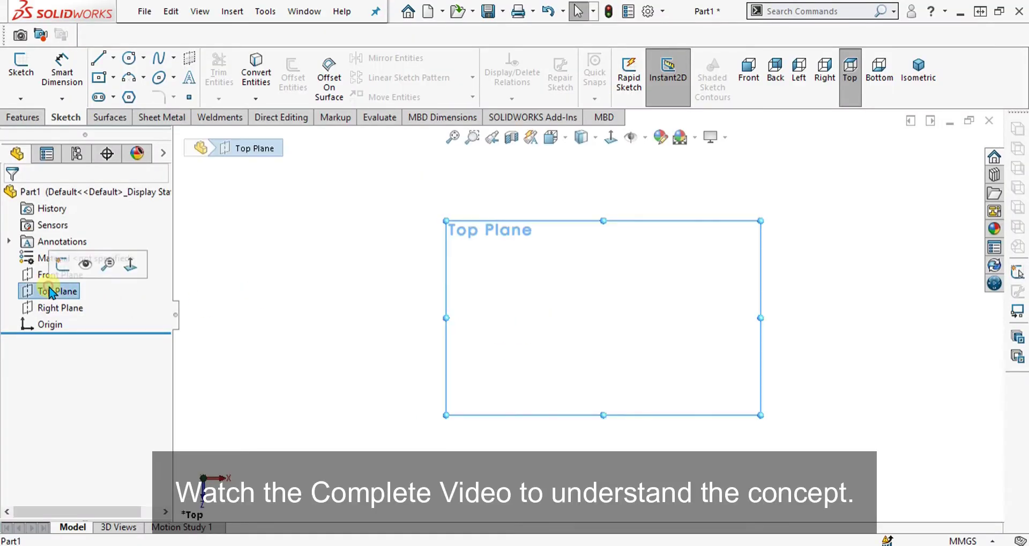
click(21, 67)
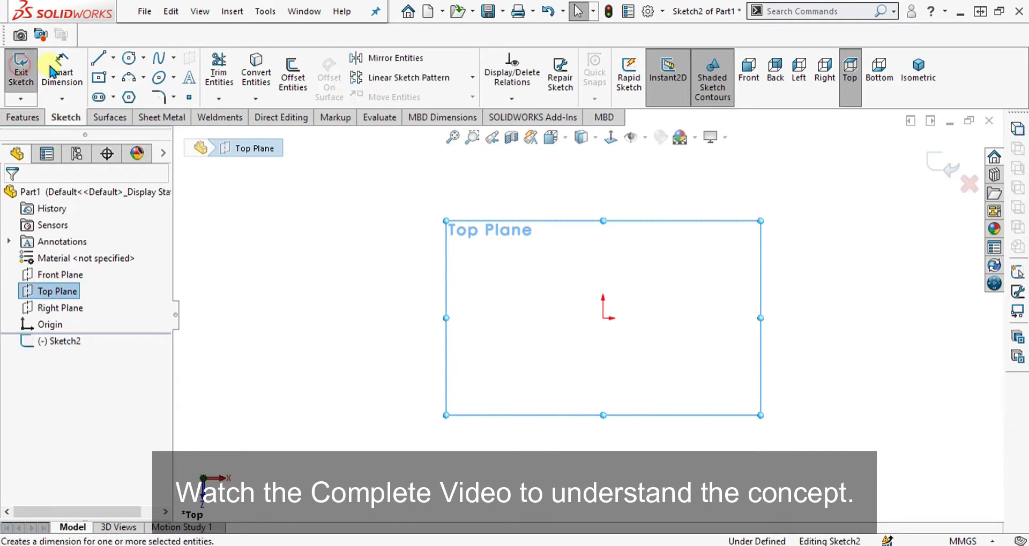
click(131, 97)
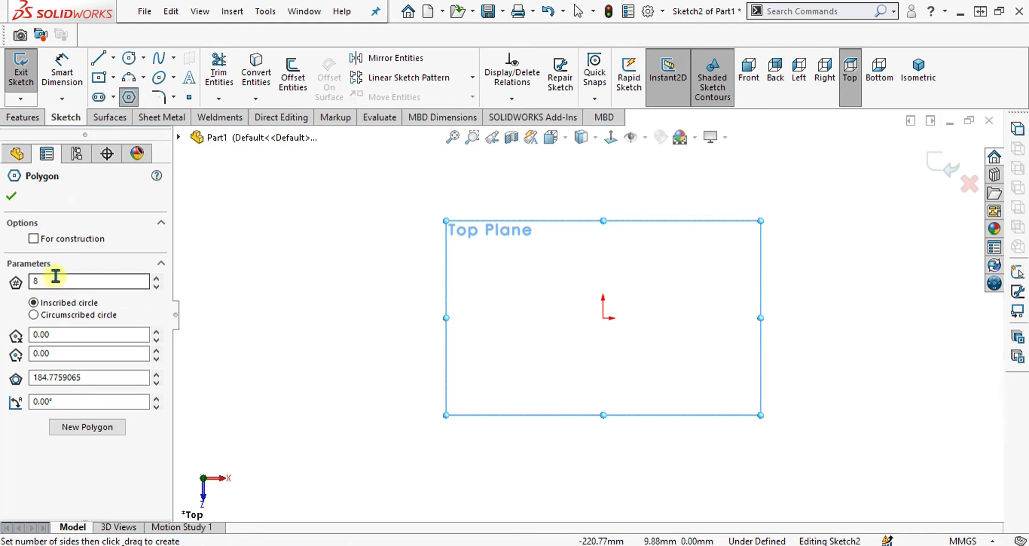
click(604, 318)
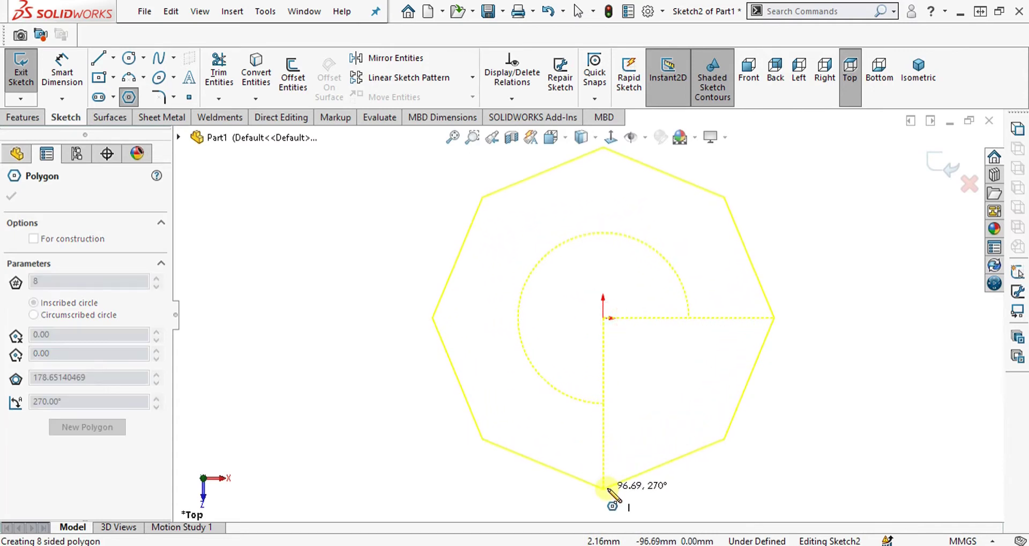
click(605, 488)
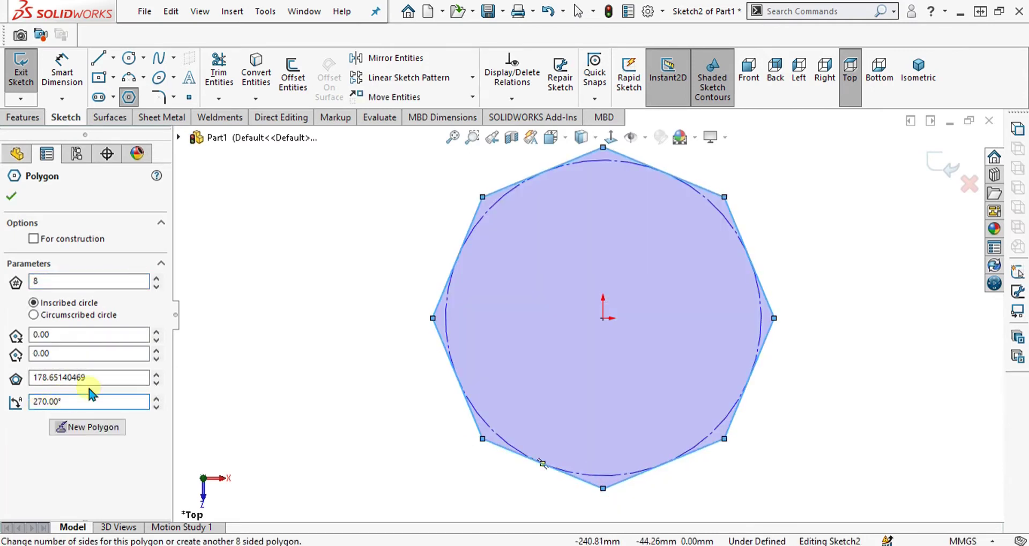
click(654, 535)
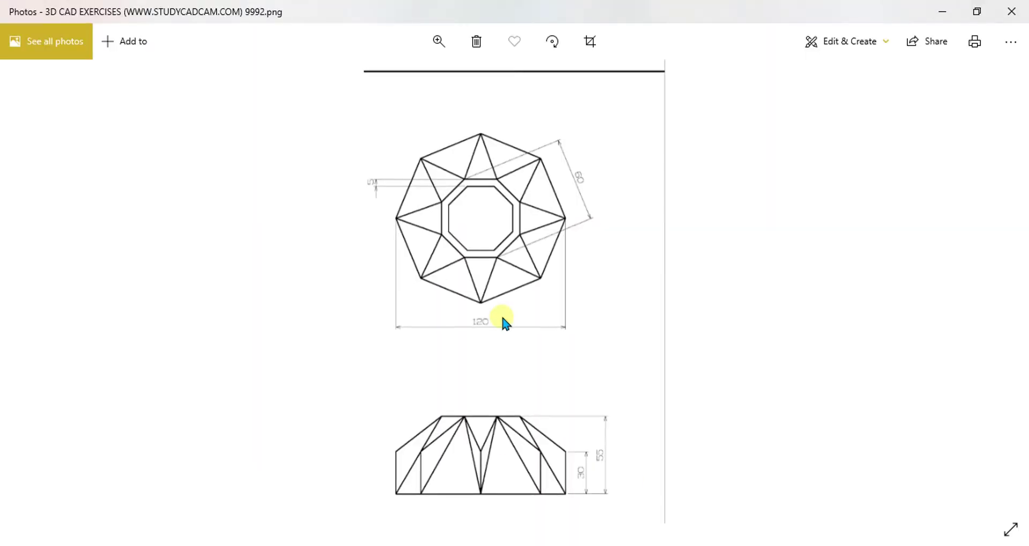
Make the octagon's circle pass through its corners with a 120 mm diameter
click(942, 12)
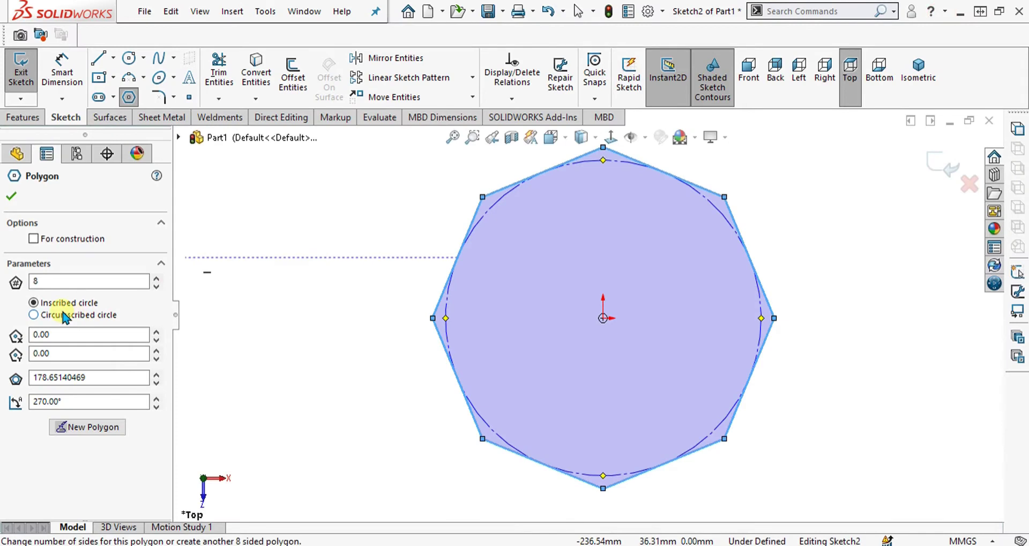
click(34, 315)
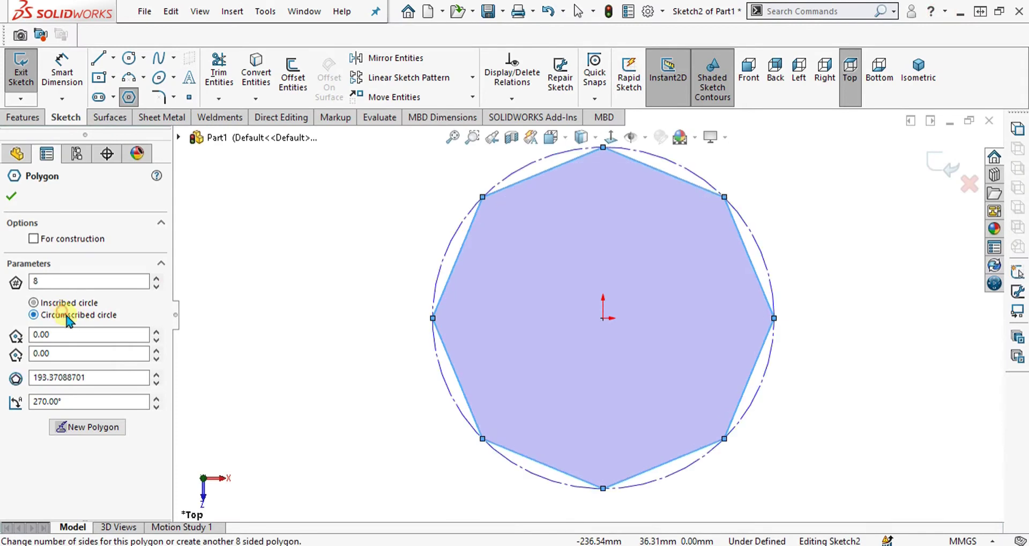
double_click(108, 378)
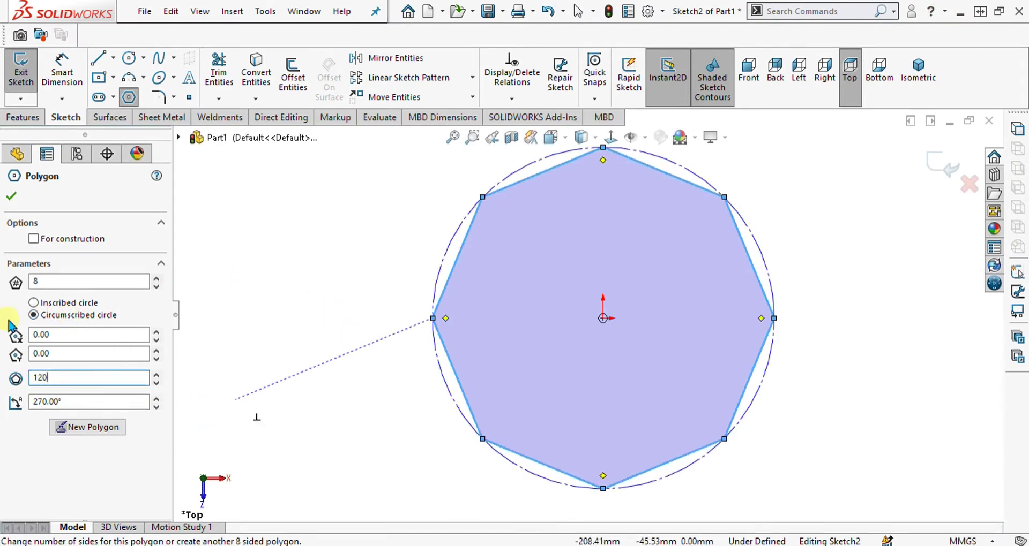
key(Return)
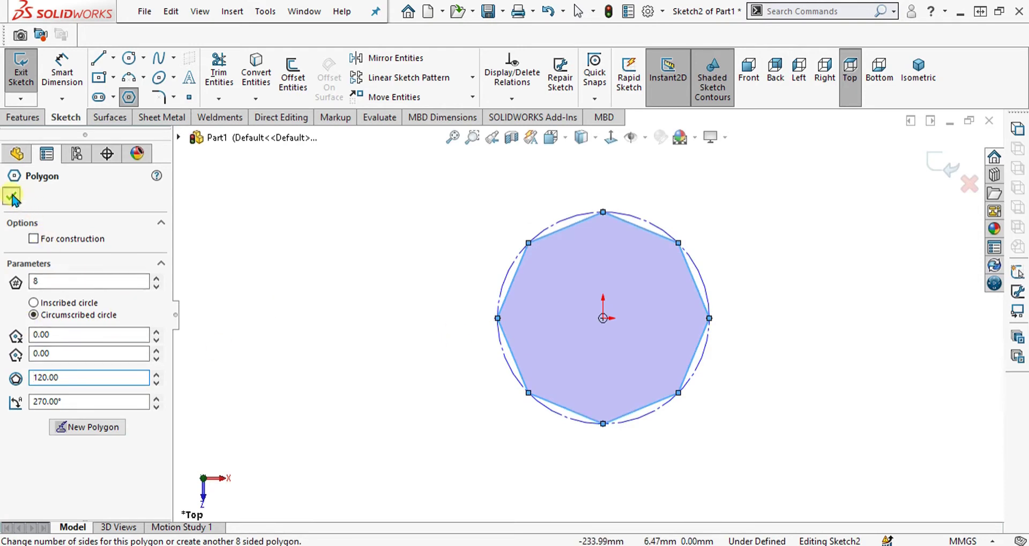
click(12, 197)
Dimension the octagon's corner-to-corner width at 120.00 and close the sketch
click(62, 69)
scroll(635, 338, down, 3)
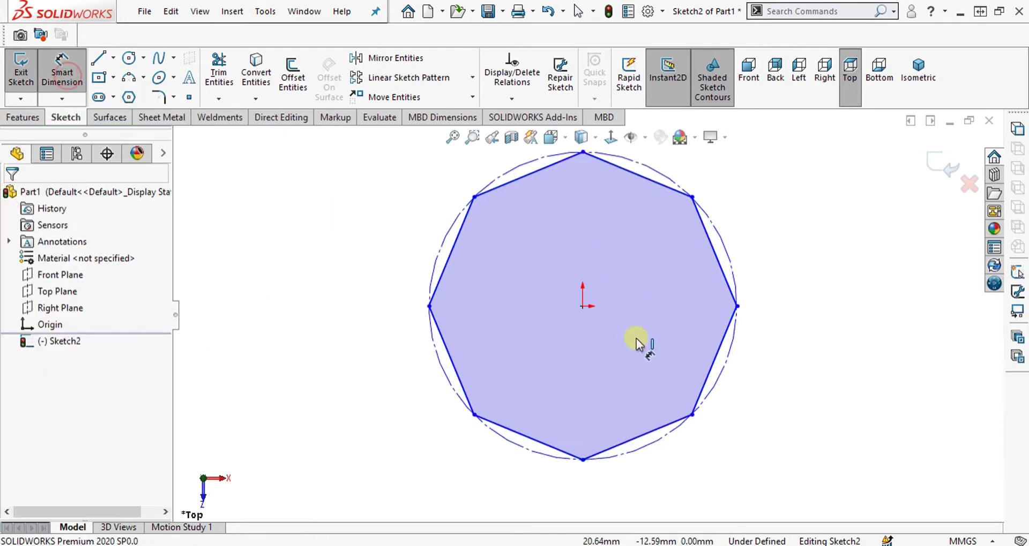
click(429, 306)
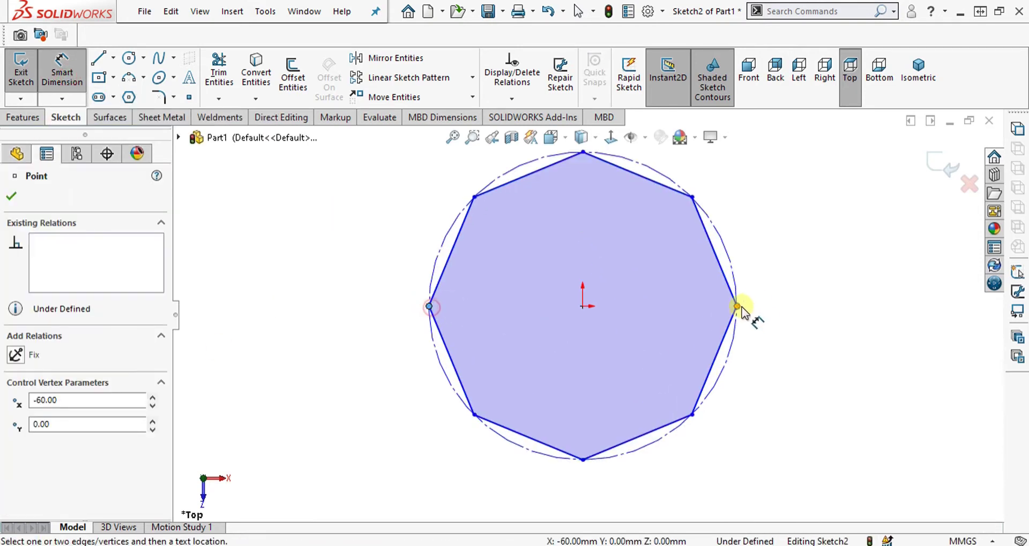
click(736, 306)
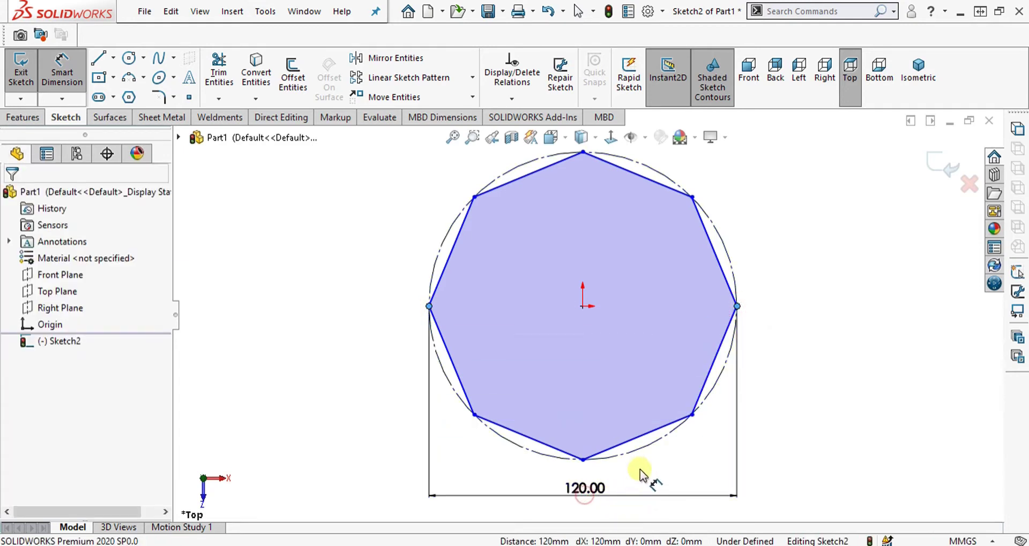
click(604, 485)
click(520, 474)
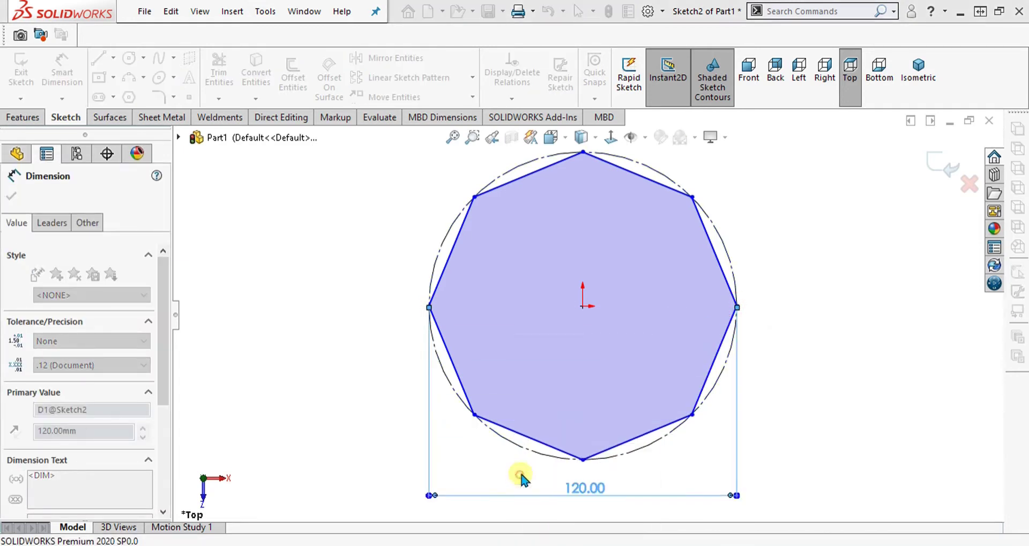
scroll(637, 453, up, 3)
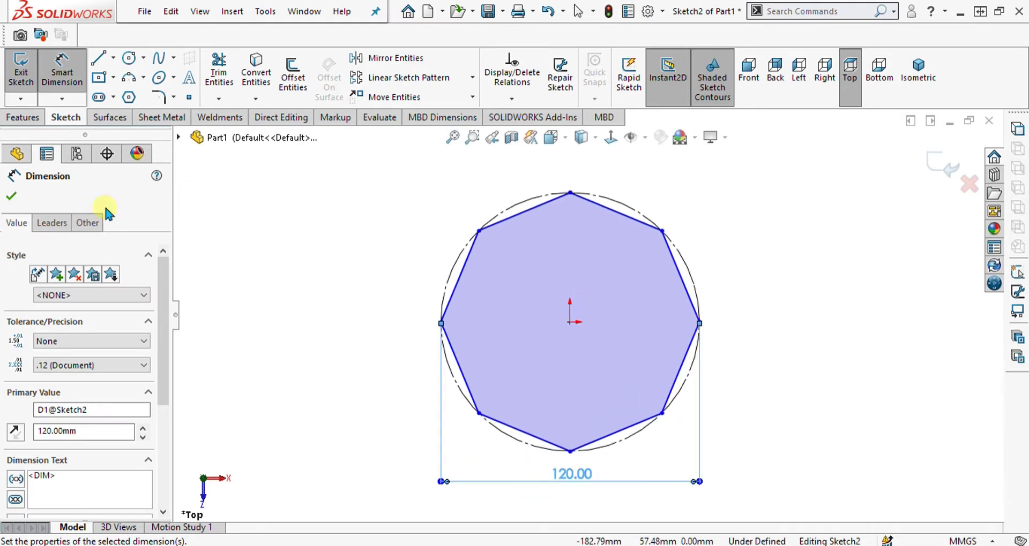
click(11, 198)
click(20, 69)
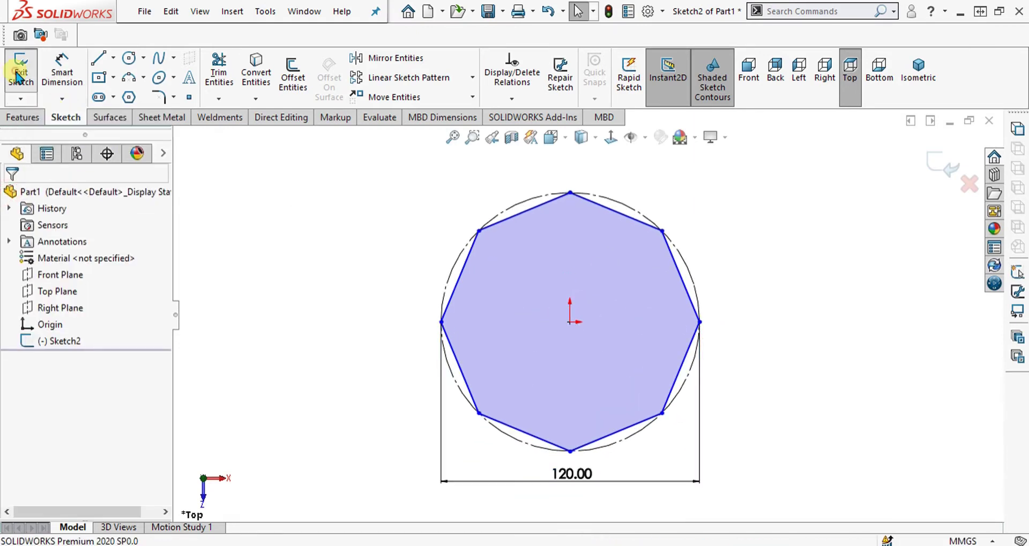
key(alt+Tab)
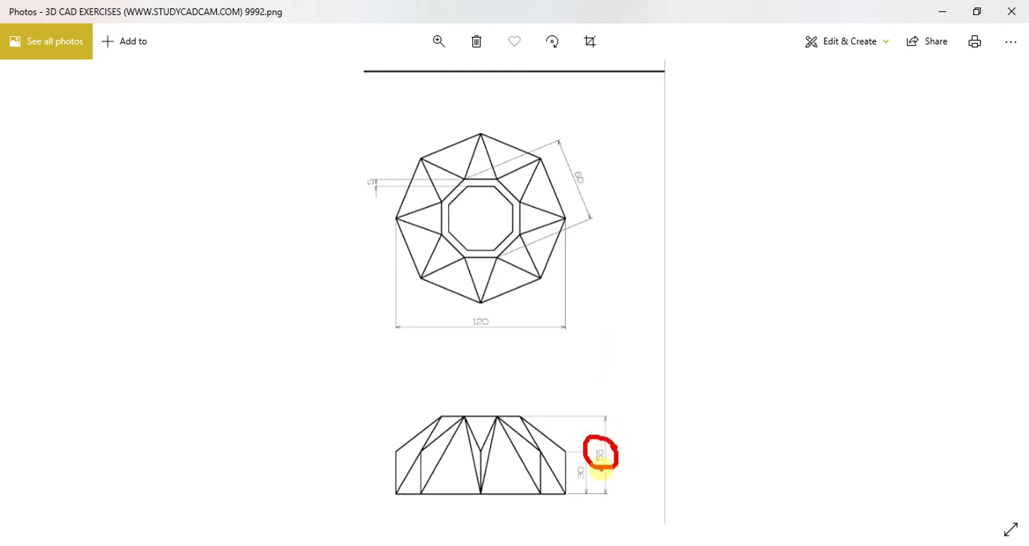
Minimize the Photos reference drawing to return to the Part1 octagon sketch
click(939, 14)
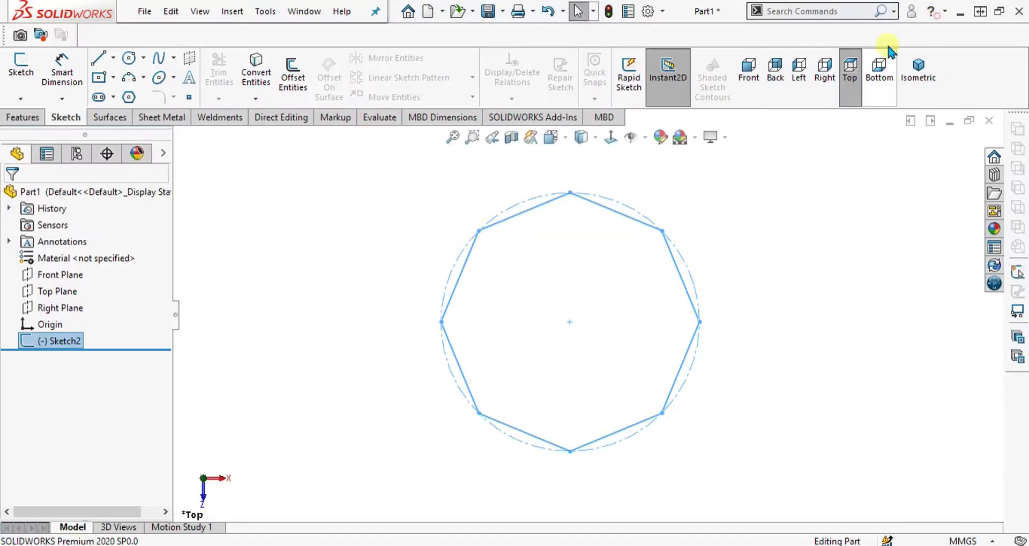
Create a reference plane offset 55 mm above the Top Plane, then switch to the reference drawing
click(62, 293)
click(22, 116)
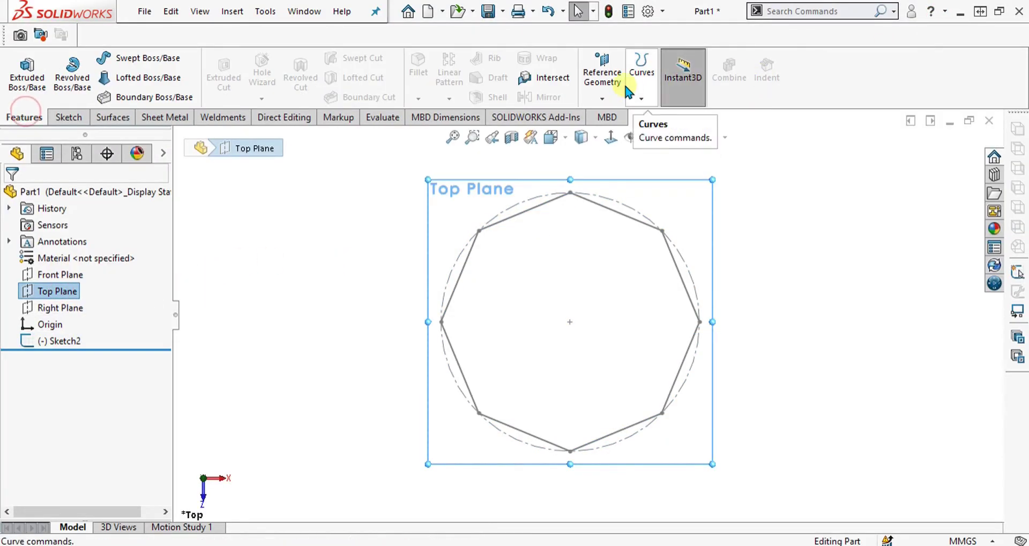
click(609, 83)
click(617, 113)
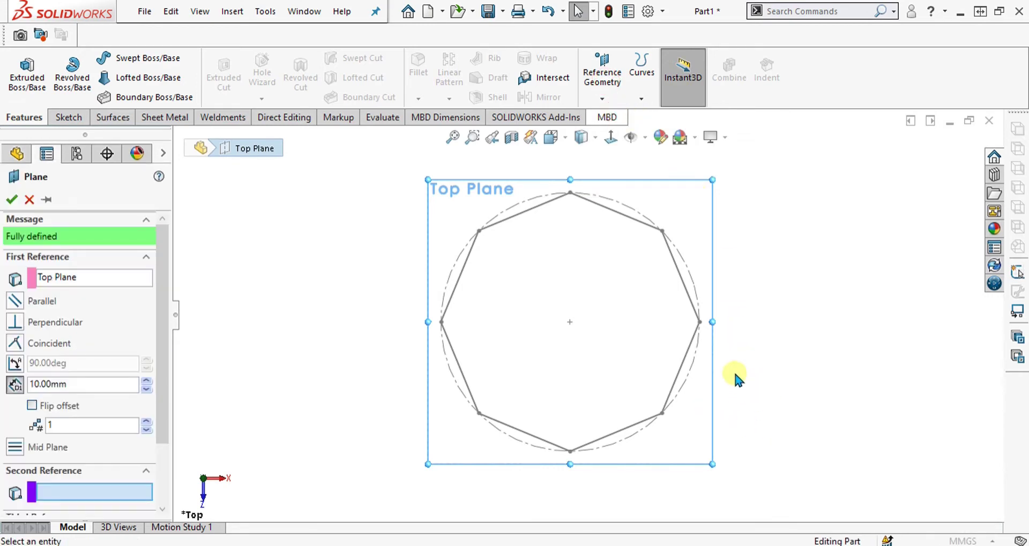
middle_drag(733, 368, 734, 227)
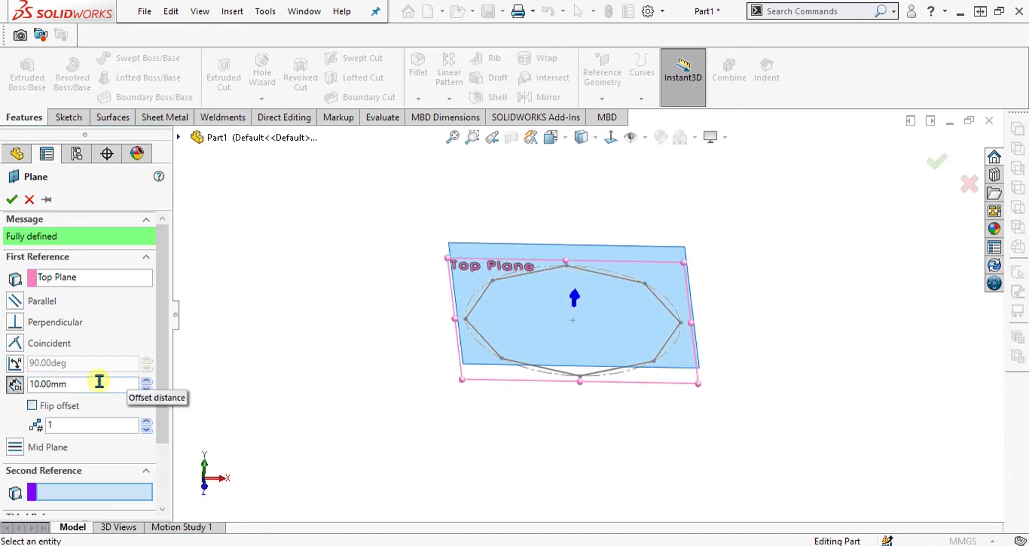
double_click(99, 380)
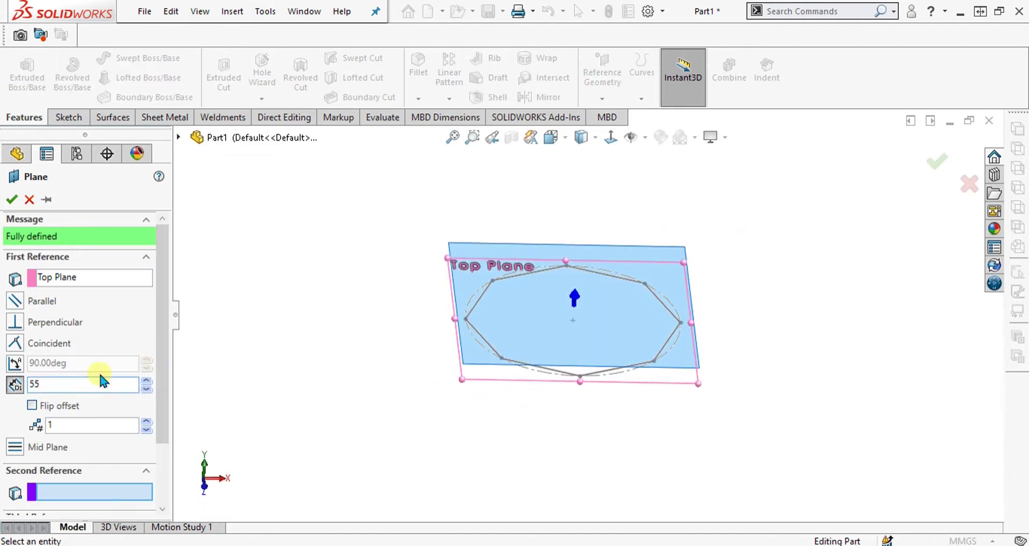
key(Return)
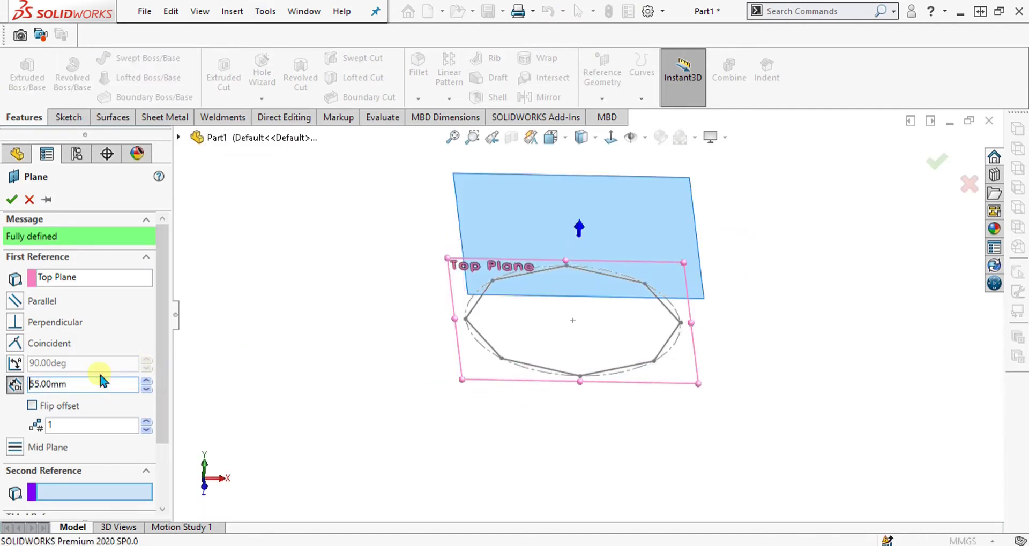
click(13, 200)
key(alt+Tab)
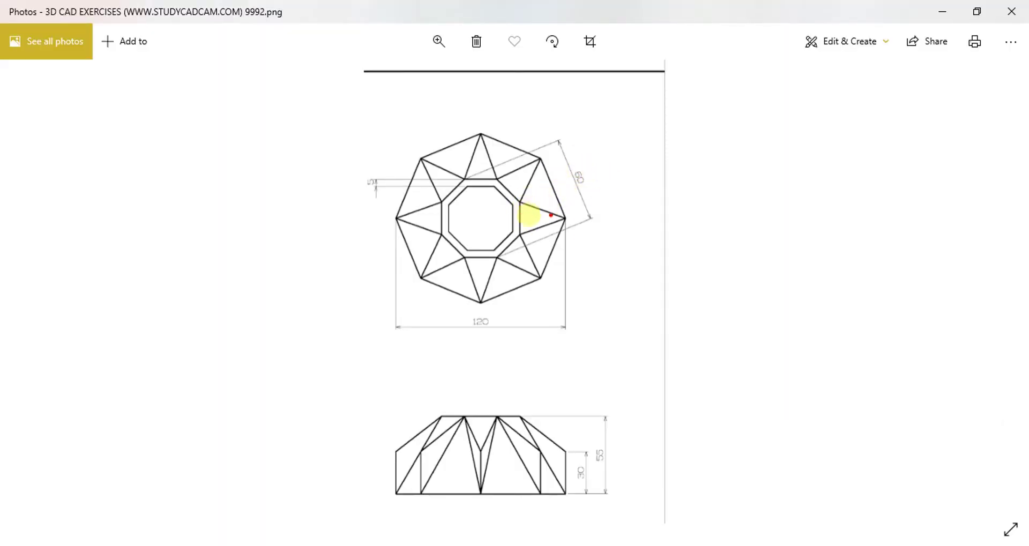
Zoom and pan the reference drawing to show the whole top view with its 60 and 5 dimensions
drag(592, 166, 594, 184)
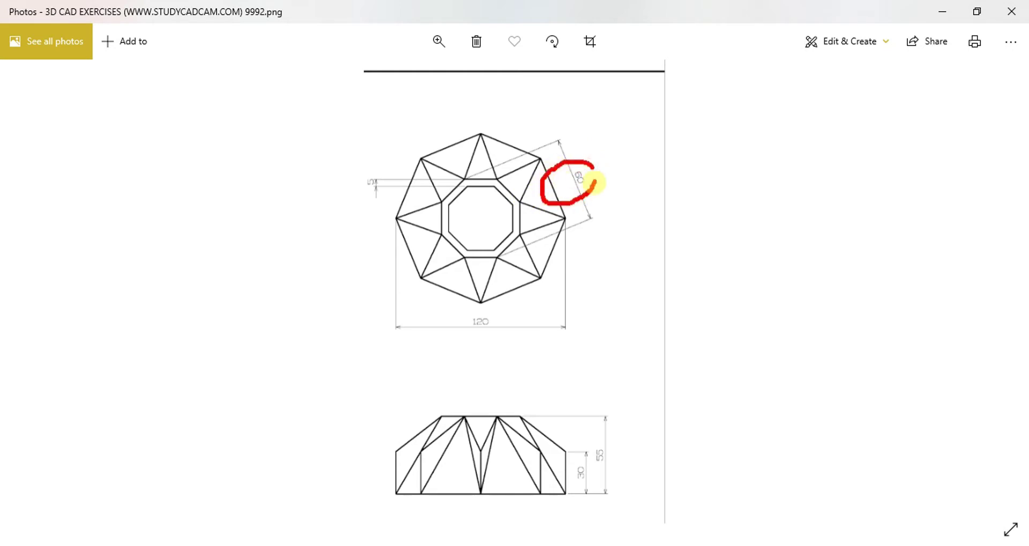
ctrl+scroll(596, 180, up, 5)
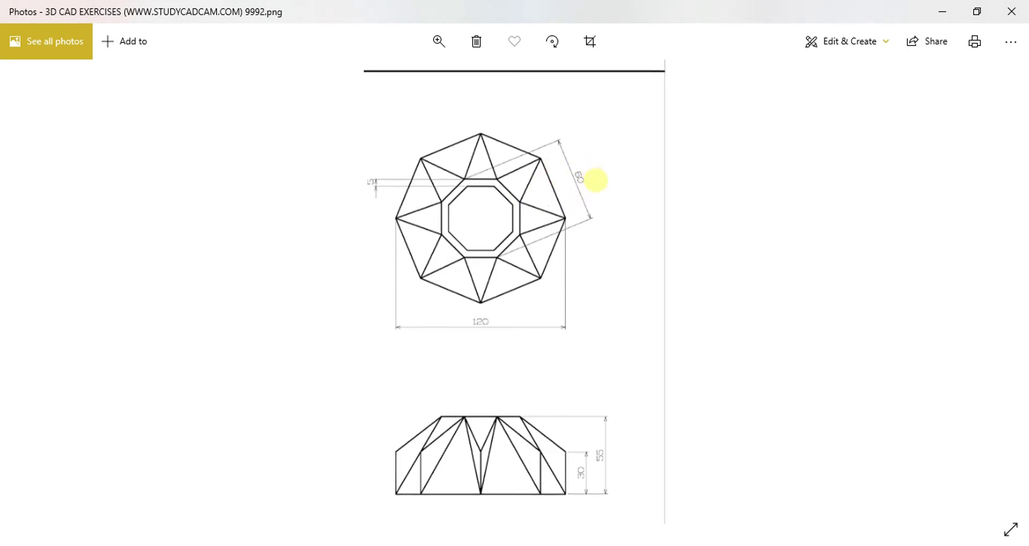
mouse_move(599, 187)
mouse_down()
mouse_move(597, 281)
mouse_move(596, 240)
mouse_up()
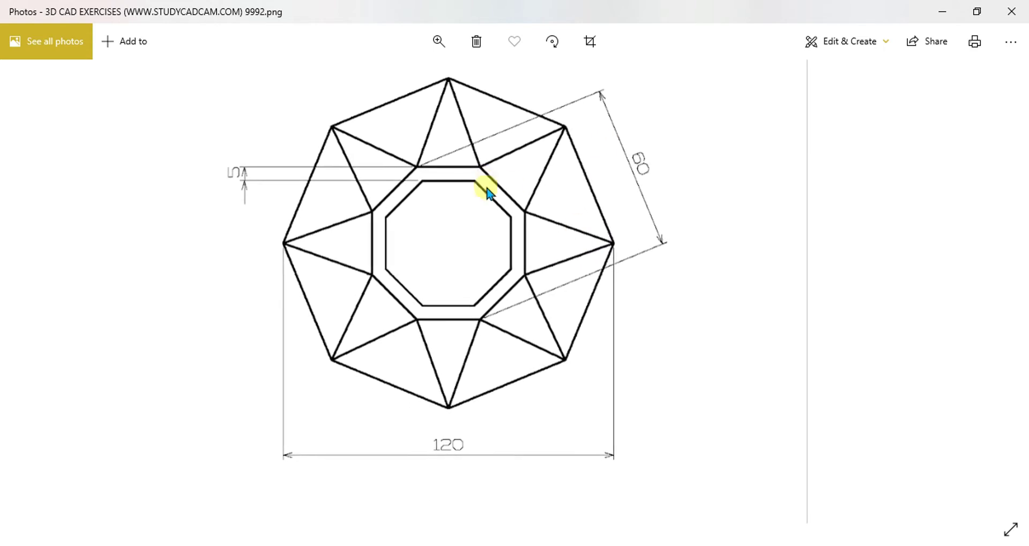
Start a sketch on Plane1, view it face-on, and draw an eight-sided polygon around the origin
click(941, 11)
click(62, 117)
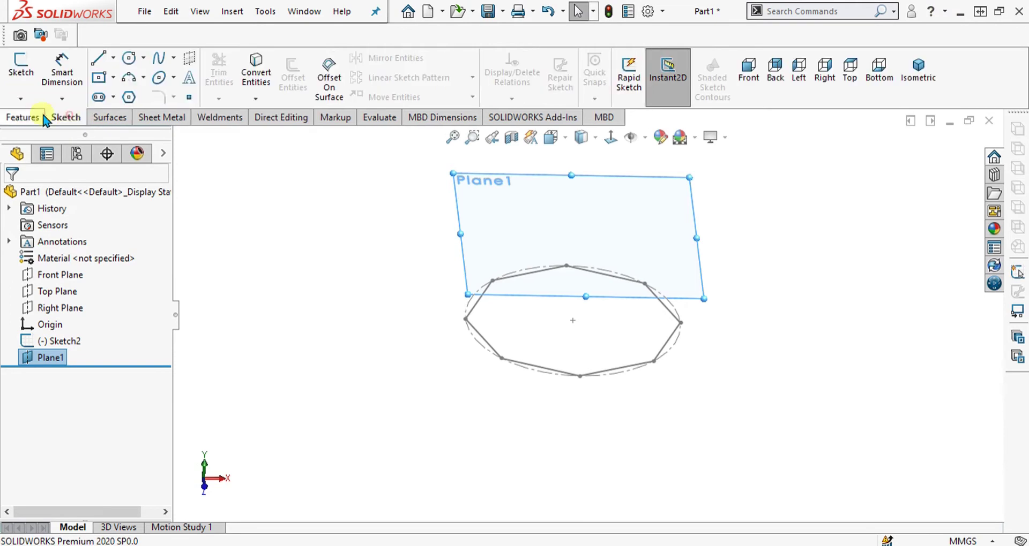
click(20, 71)
click(615, 138)
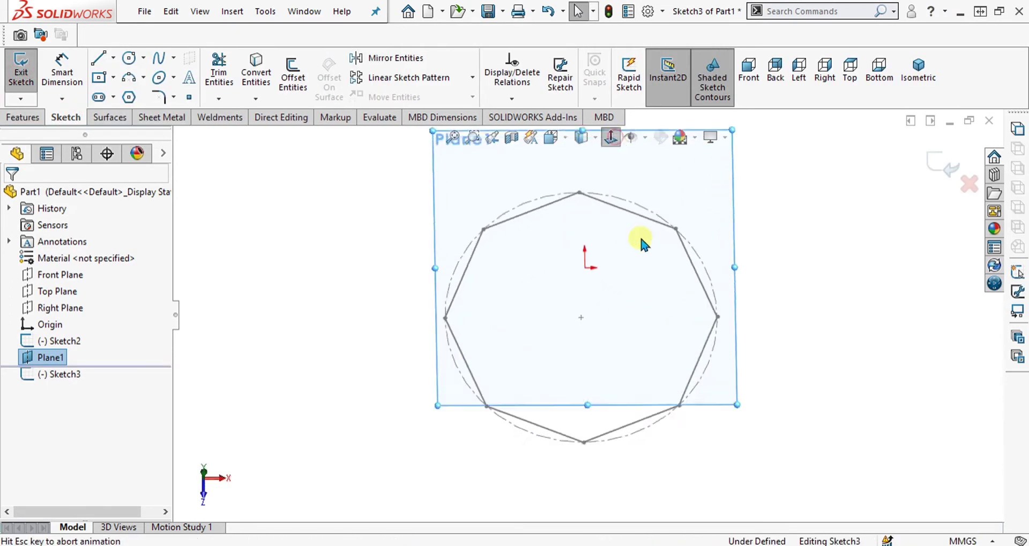
click(129, 97)
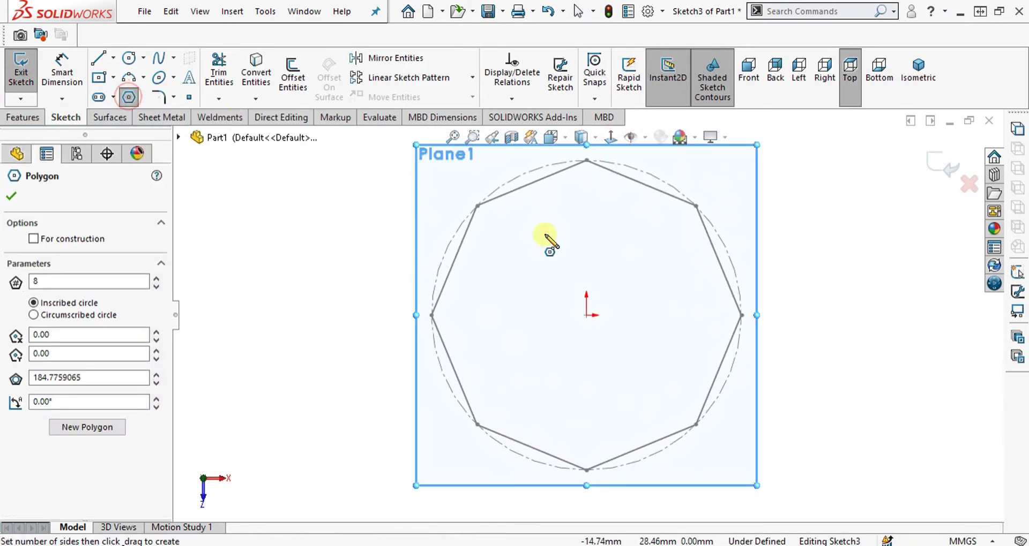
mouse_move(588, 316)
mouse_down()
mouse_move(673, 322)
mouse_move(663, 358)
mouse_move(678, 349)
mouse_move(677, 361)
mouse_move(686, 337)
mouse_move(677, 354)
mouse_up()
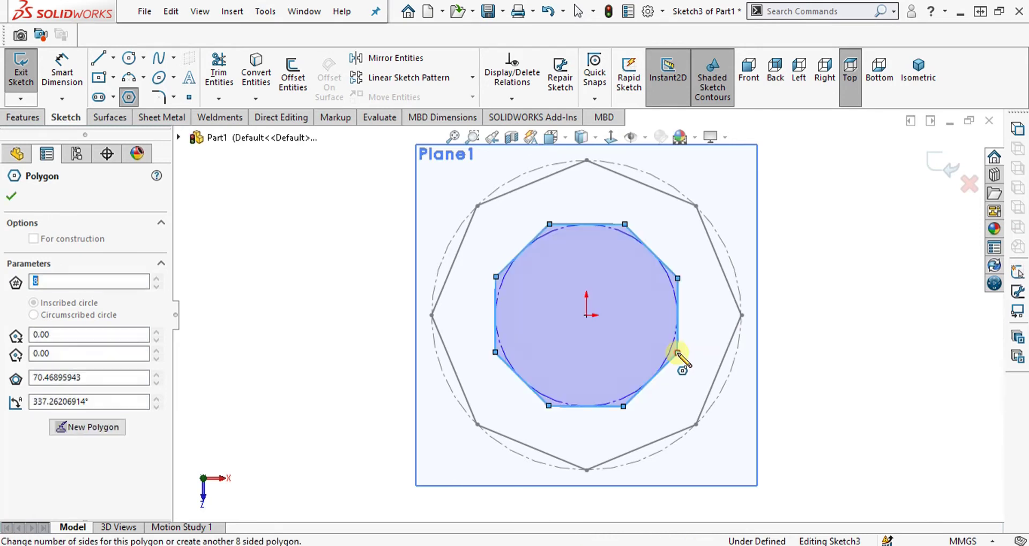
Constrain the polygon's bottom edge to be horizontal
key(Escape)
click(574, 406)
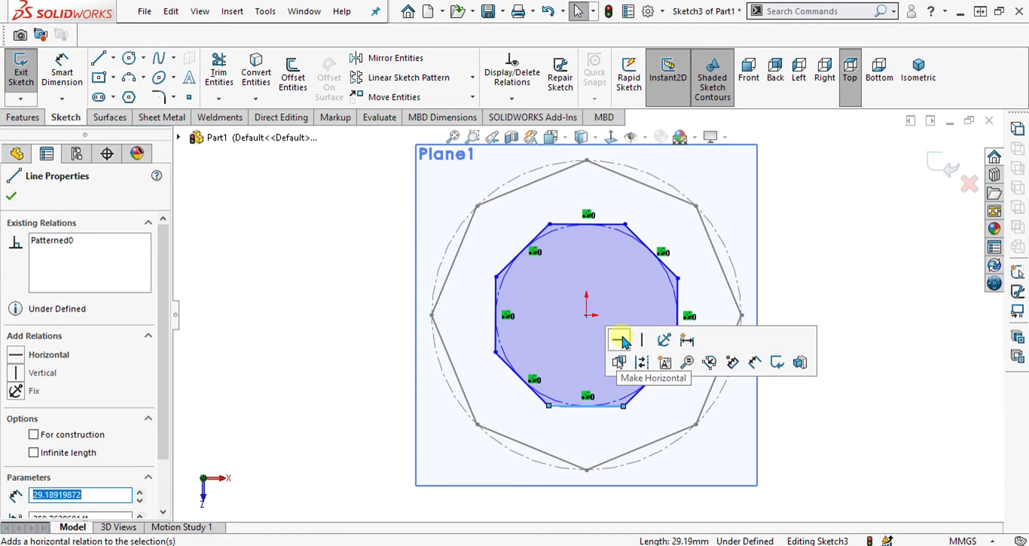
click(620, 341)
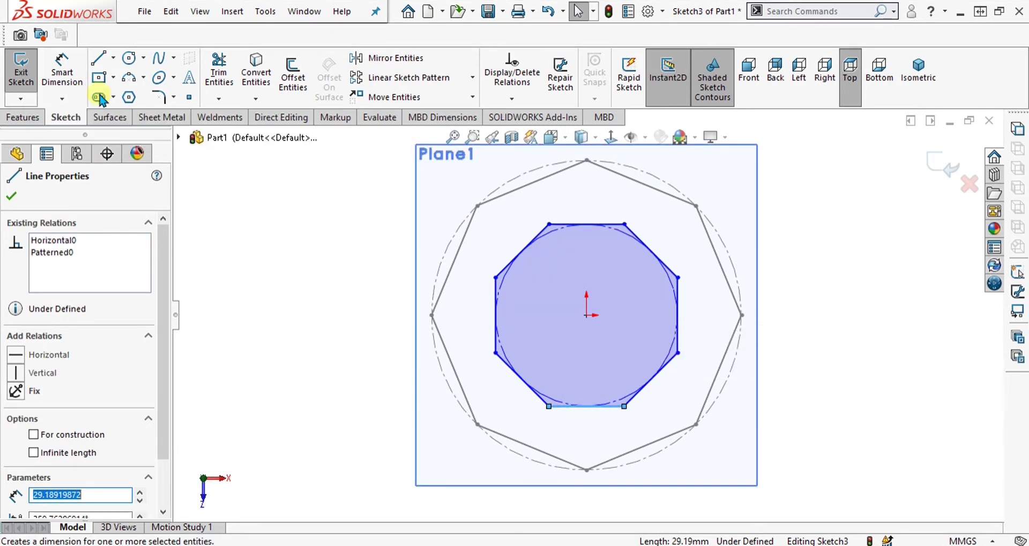
Edit the smaller polygon so it circumscribes its circle
right_click(542, 232)
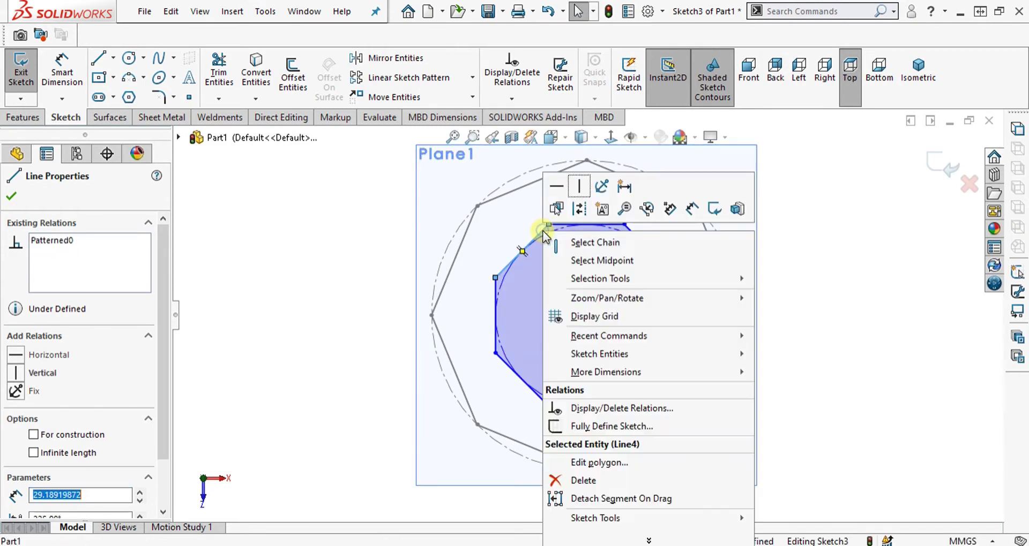
click(595, 464)
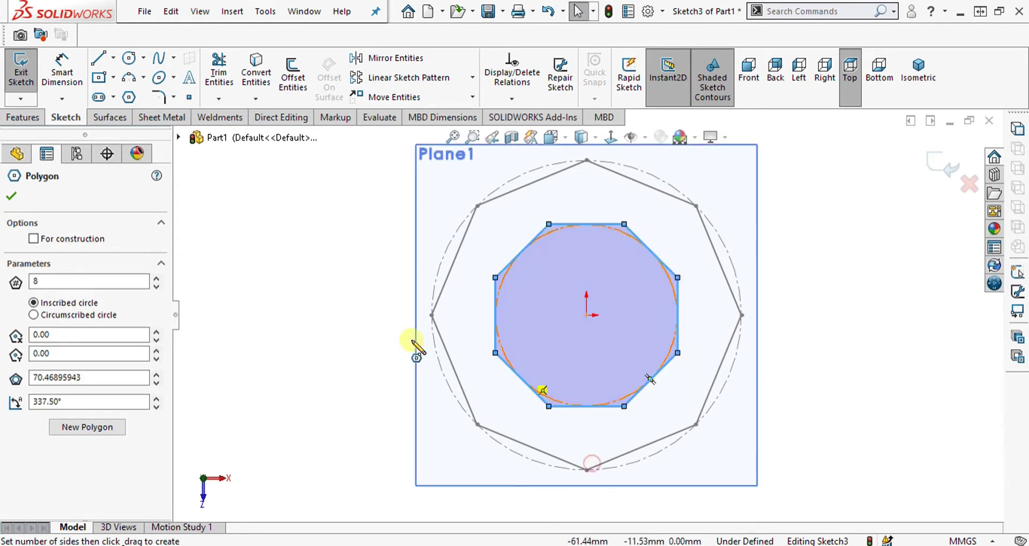
click(68, 316)
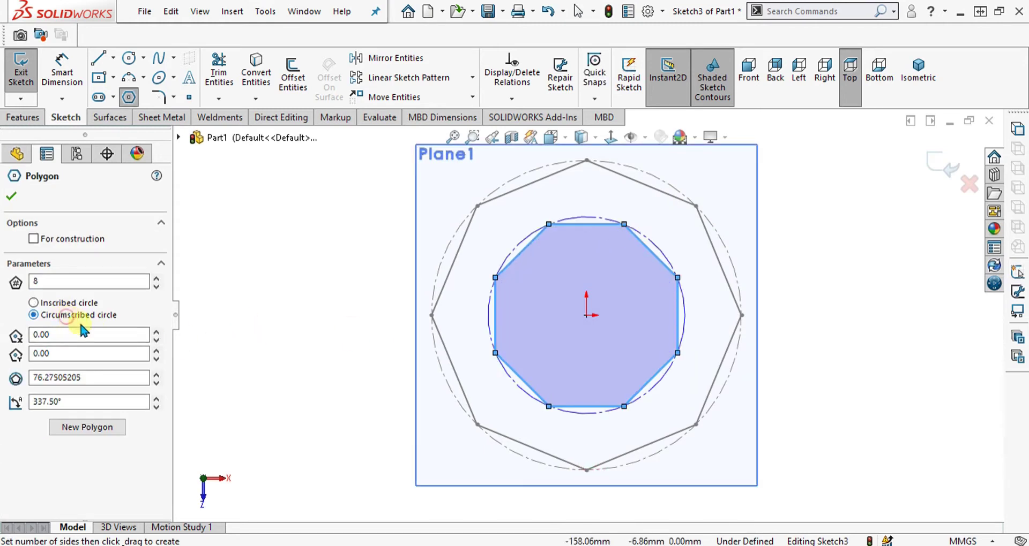
click(13, 197)
Dimension the smaller octagon to 60 mm across, fully defining it, and close Sketch3
click(62, 73)
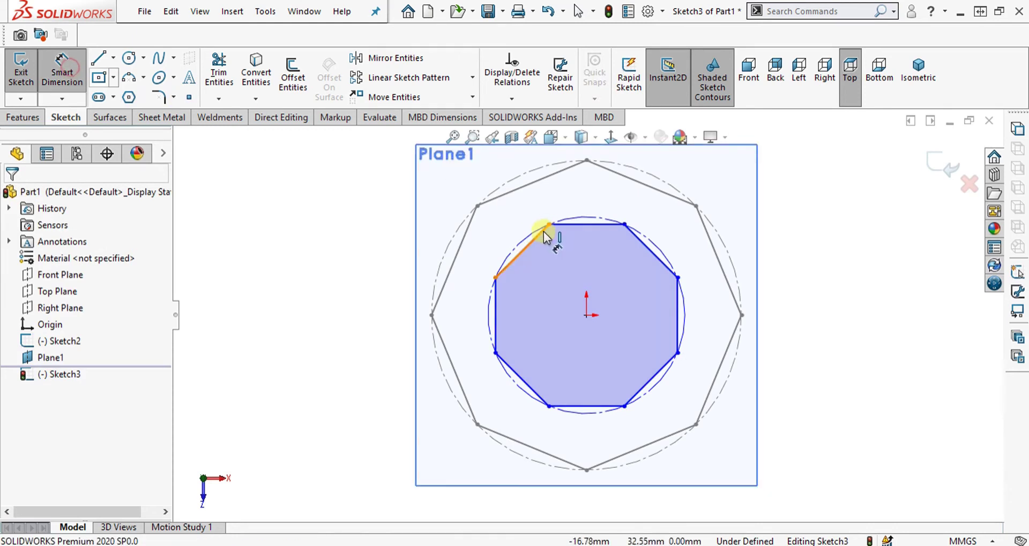
click(623, 407)
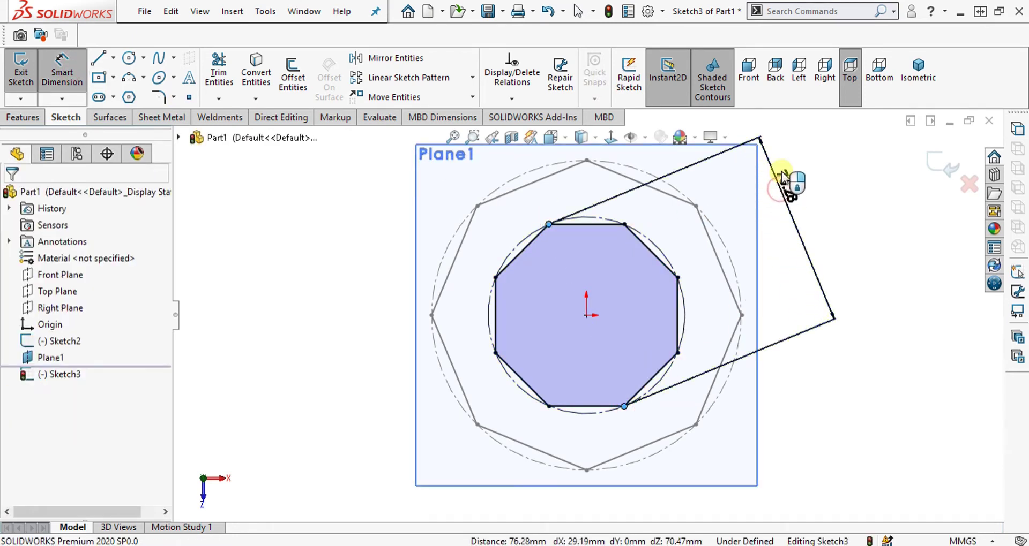
click(786, 181)
text(60)
key(Return)
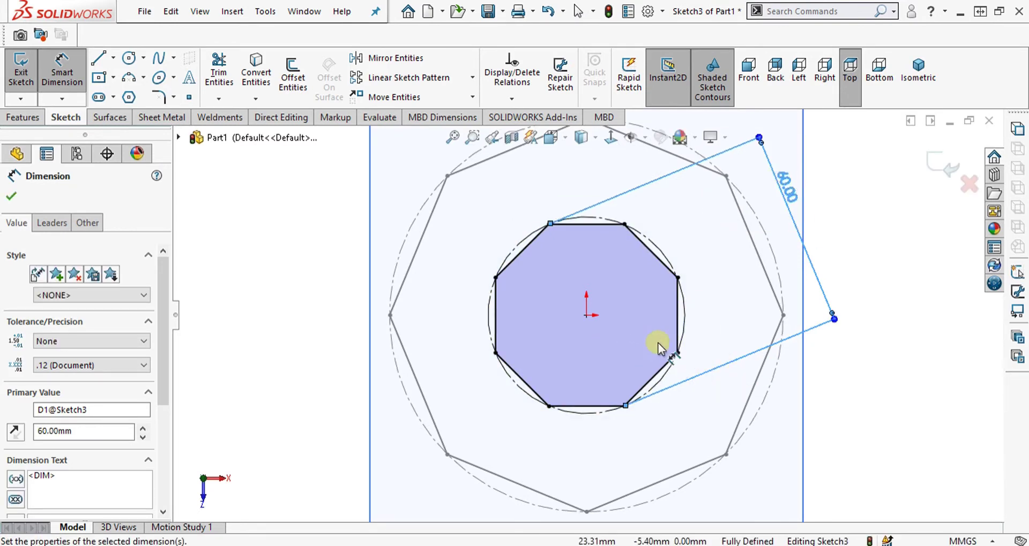
scroll(632, 395, up, 2)
scroll(620, 315, down, 1)
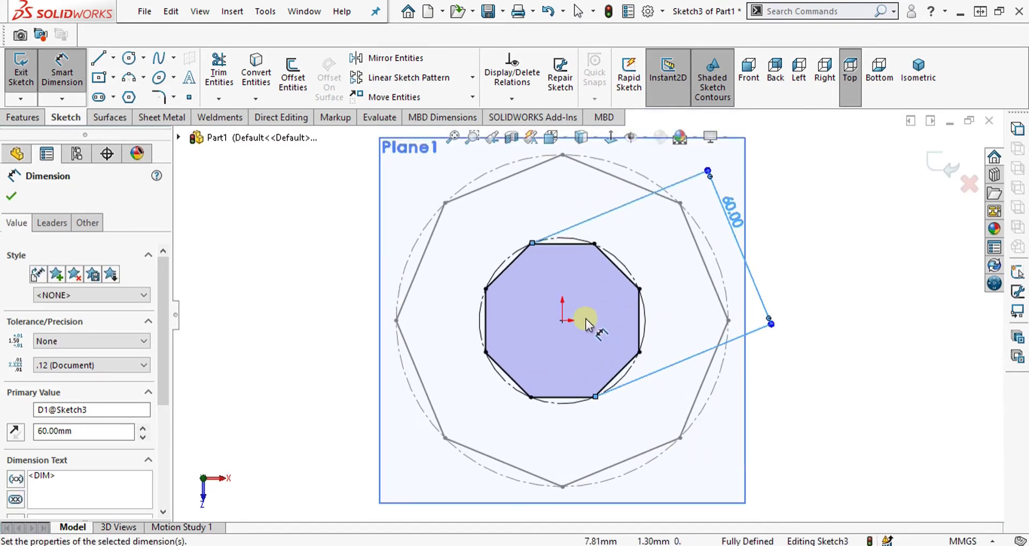
key(Escape)
scroll(781, 374, up, 2)
scroll(751, 365, down, 1)
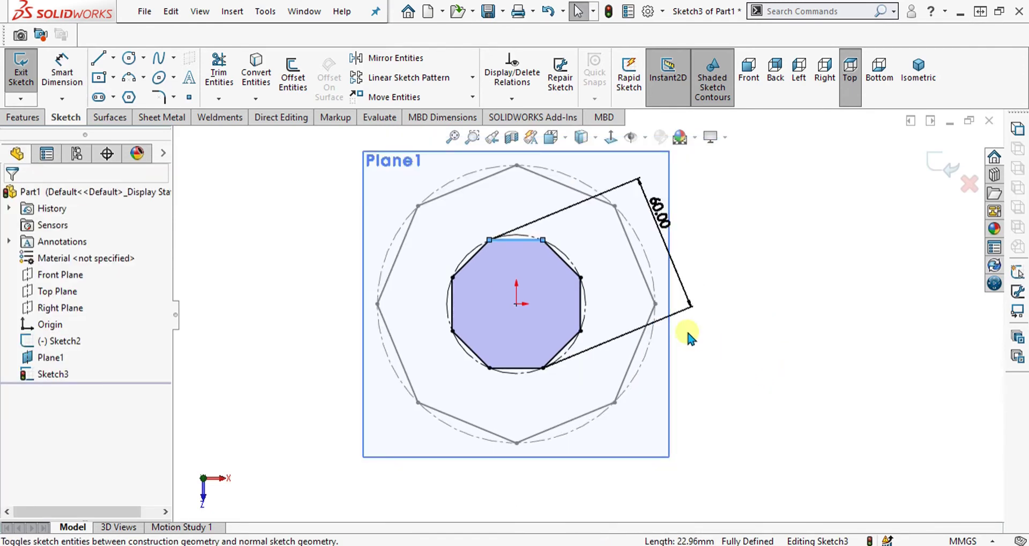
mouse_move(621, 387)
middle_down()
mouse_move(643, 230)
mouse_move(717, 261)
mouse_move(707, 183)
mouse_move(425, 275)
mouse_move(602, 294)
mouse_move(712, 281)
mouse_move(737, 333)
mouse_move(803, 386)
mouse_move(662, 372)
mouse_move(655, 283)
mouse_move(714, 312)
mouse_move(692, 375)
mouse_move(659, 345)
mouse_move(684, 386)
mouse_move(714, 335)
middle_up()
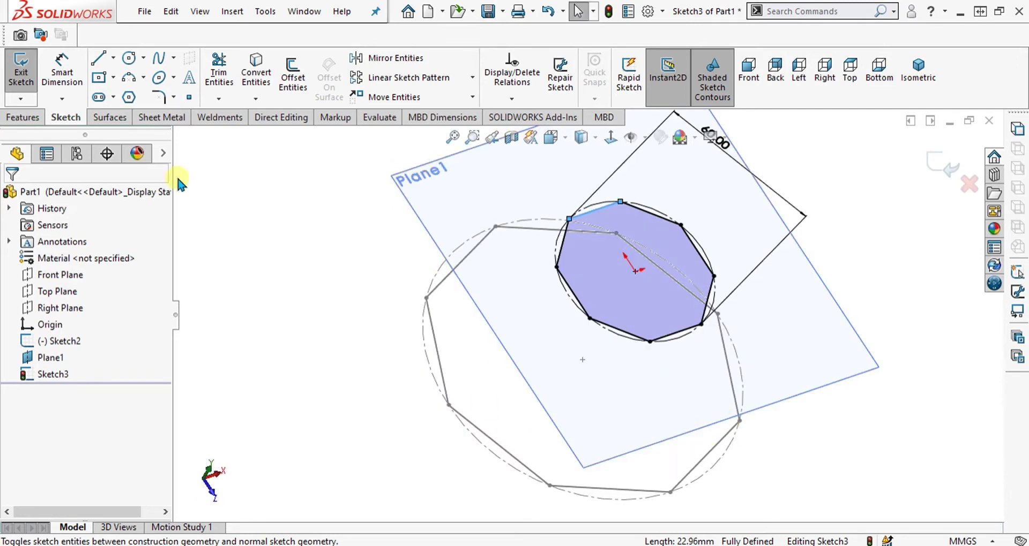
click(20, 71)
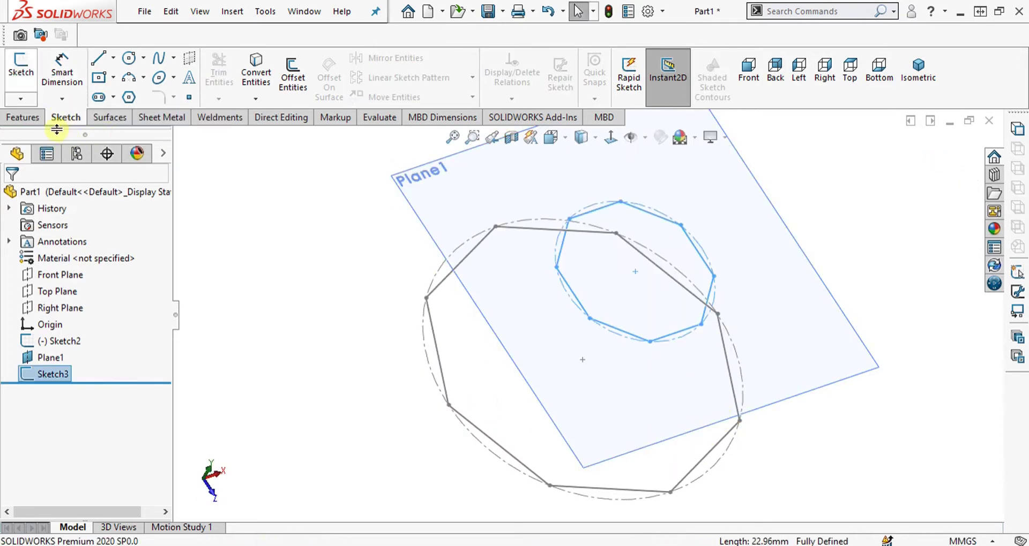
click(33, 118)
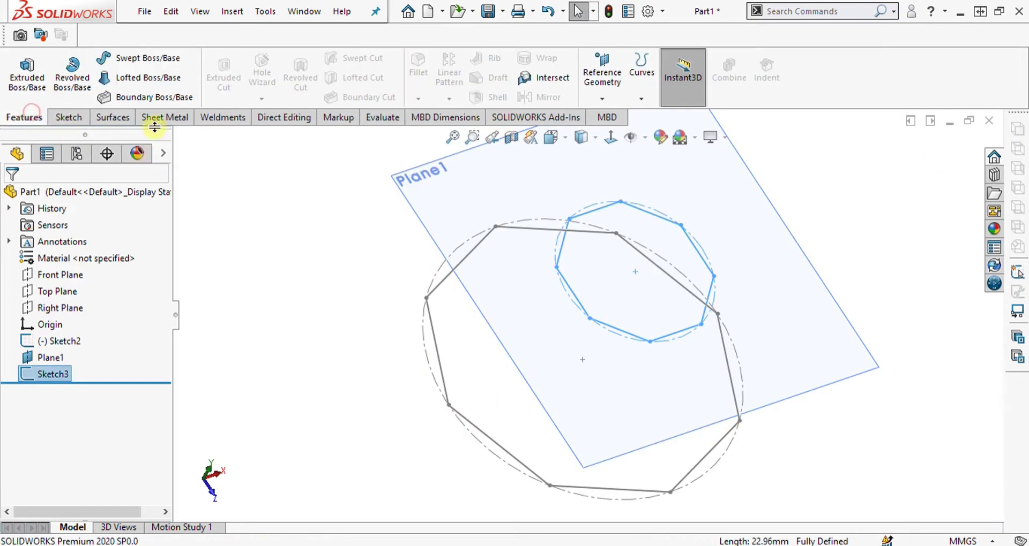
click(160, 78)
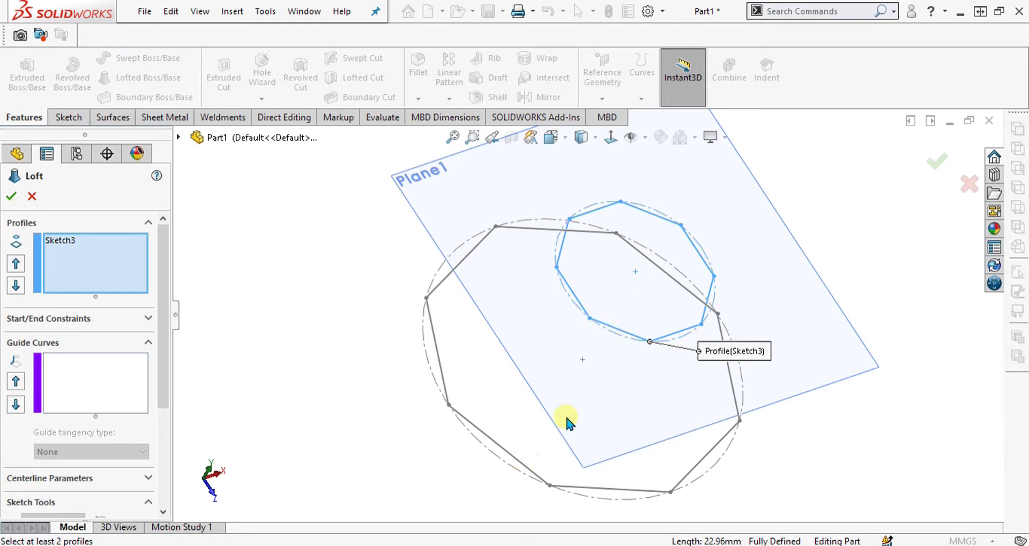
click(513, 453)
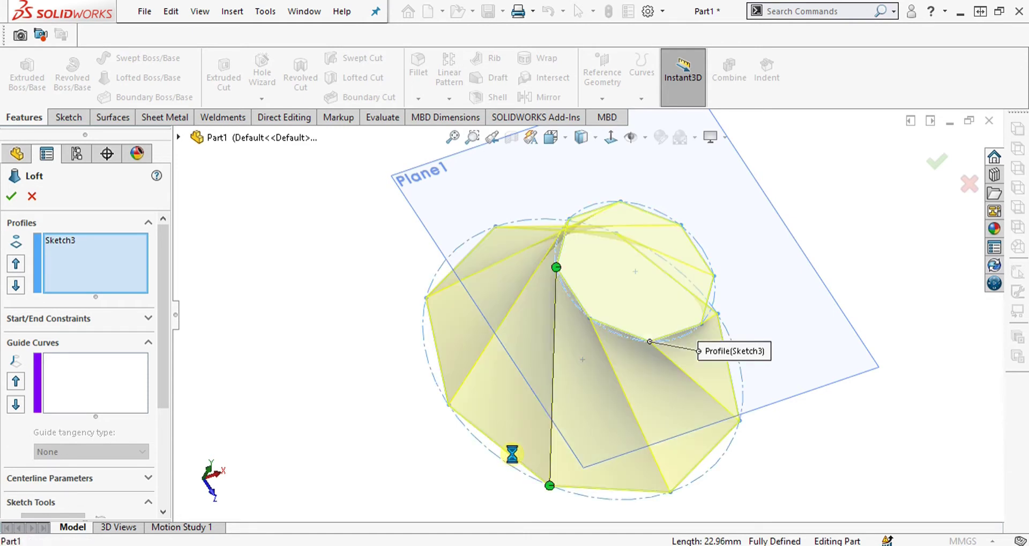
drag(556, 267, 644, 358)
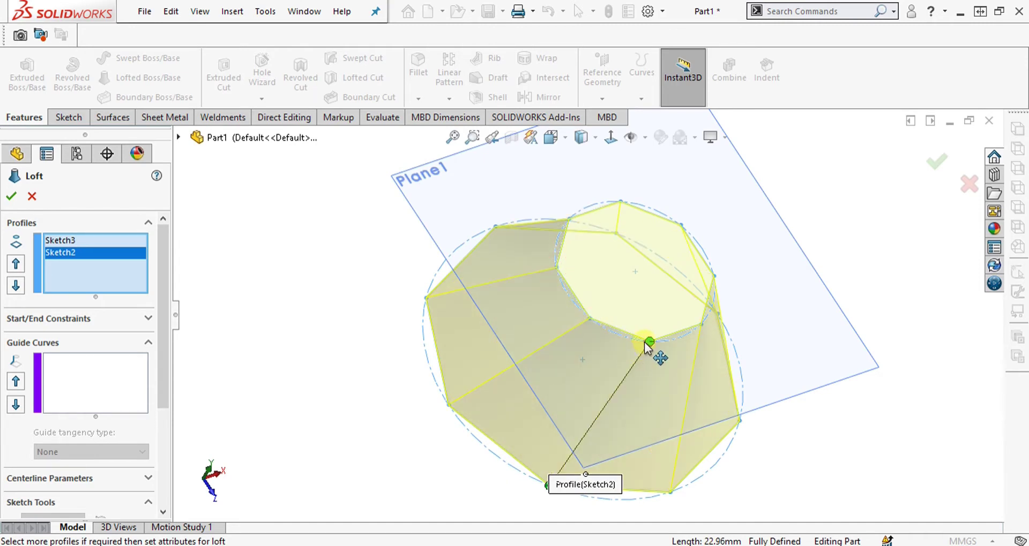
middle_drag(634, 363, 731, 380)
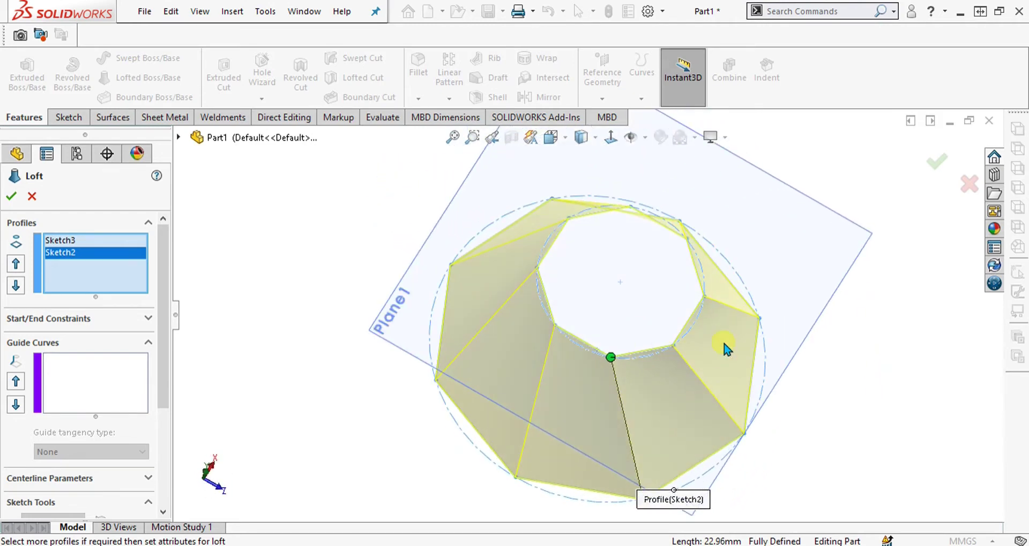
click(32, 197)
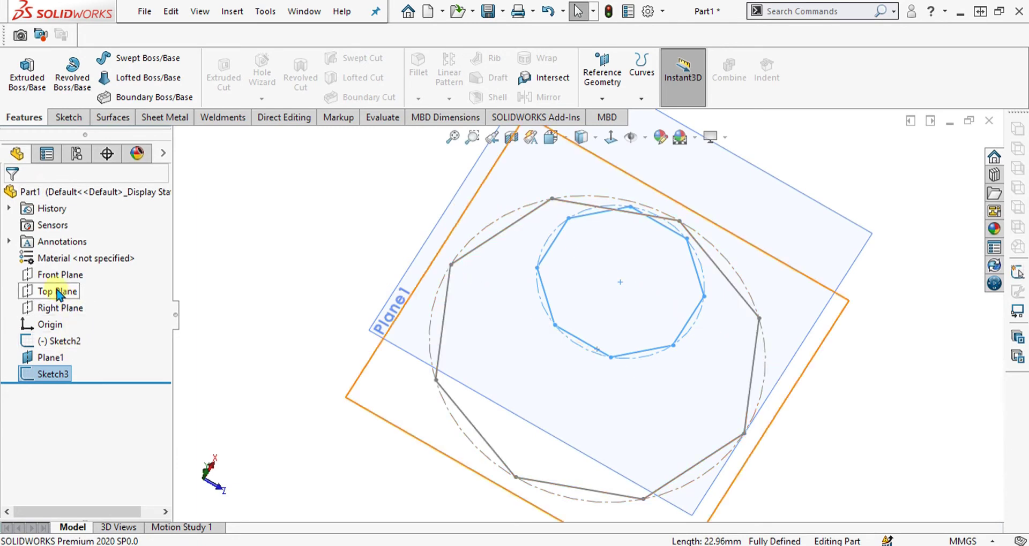
Start a 3D sketch and draw the first line from an upper octagon vertex to a lower one
click(65, 118)
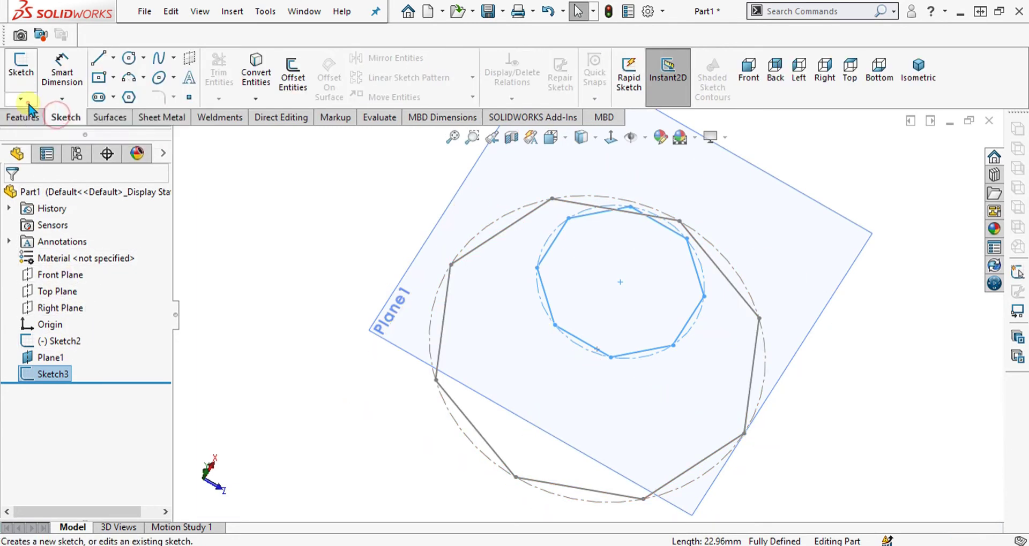
click(21, 99)
click(28, 133)
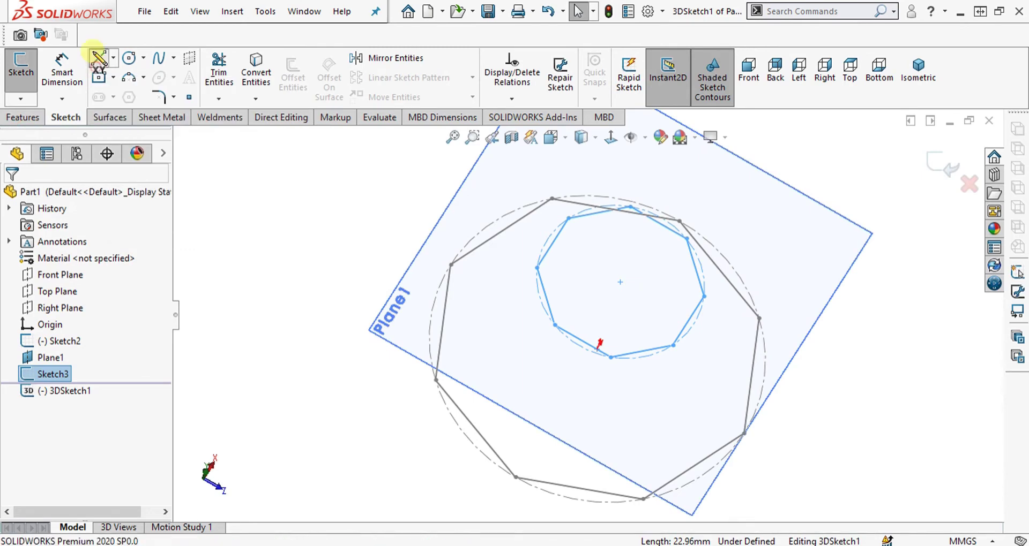
click(98, 57)
mouse_move(734, 420)
middle_down()
mouse_move(730, 267)
mouse_move(747, 413)
mouse_move(701, 369)
middle_up()
scroll(701, 370, down, 3)
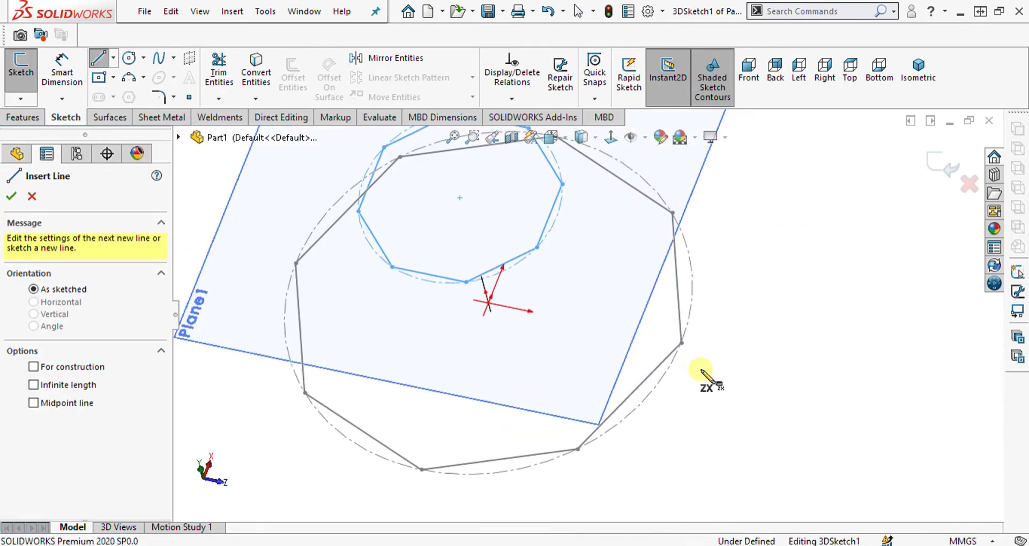
click(536, 249)
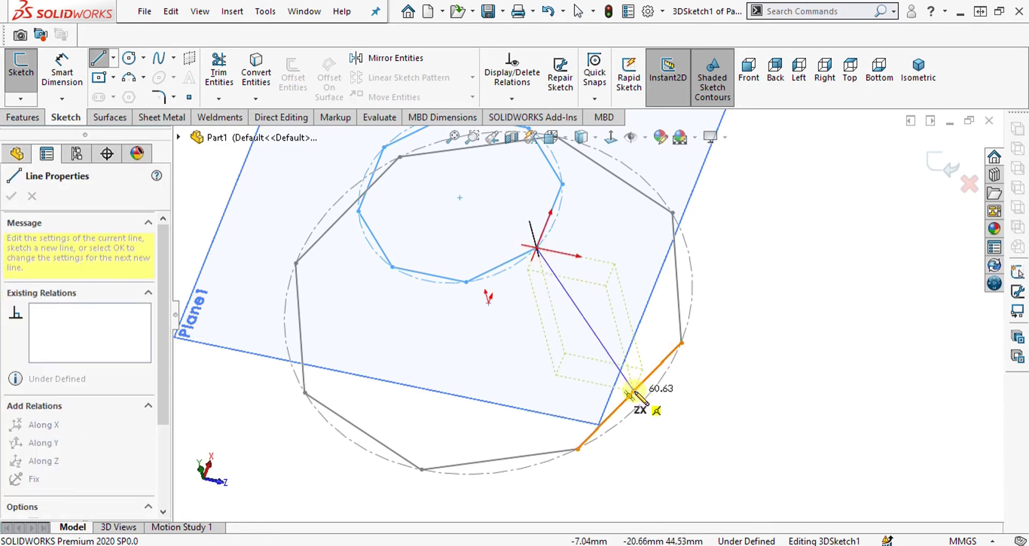
click(629, 395)
key(Escape)
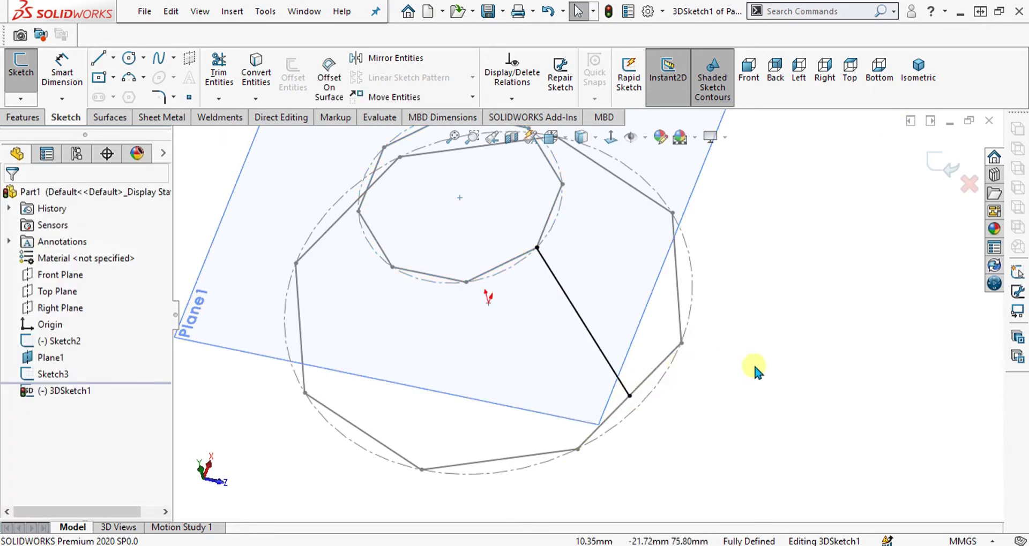
middle_drag(750, 367, 563, 211)
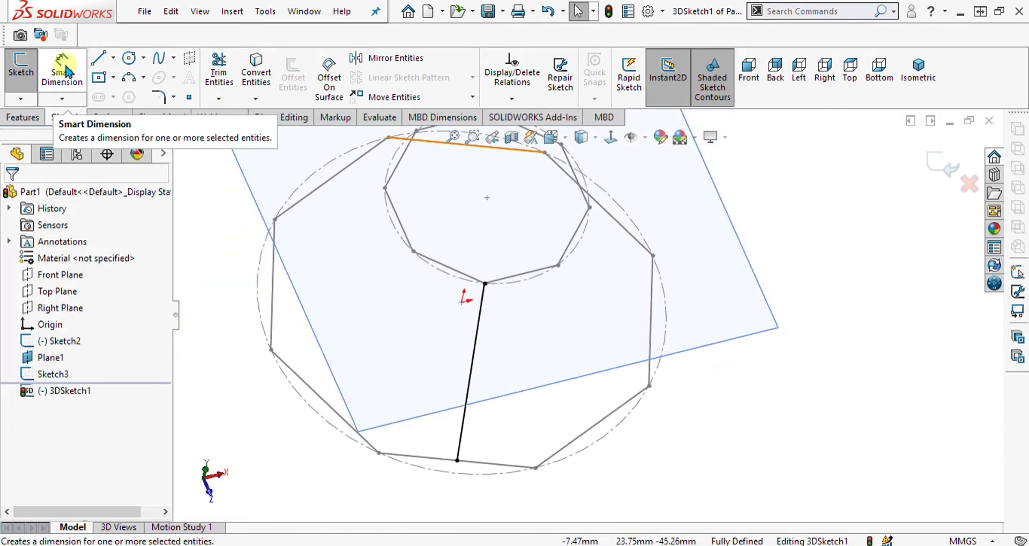
Draw a second connecting line from an upper octagon vertex down to the lower octagon
click(113, 57)
click(130, 94)
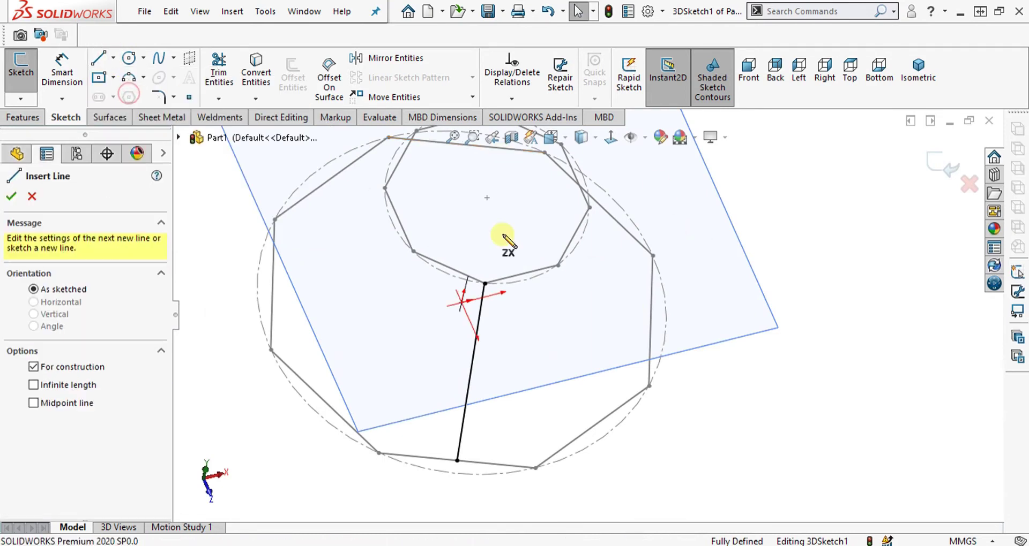
click(113, 59)
click(123, 77)
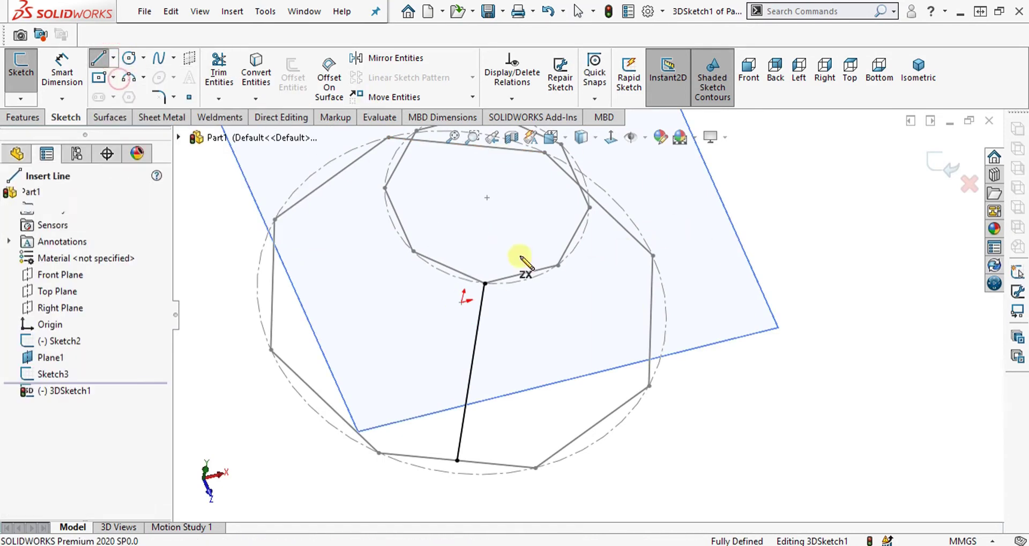
click(558, 265)
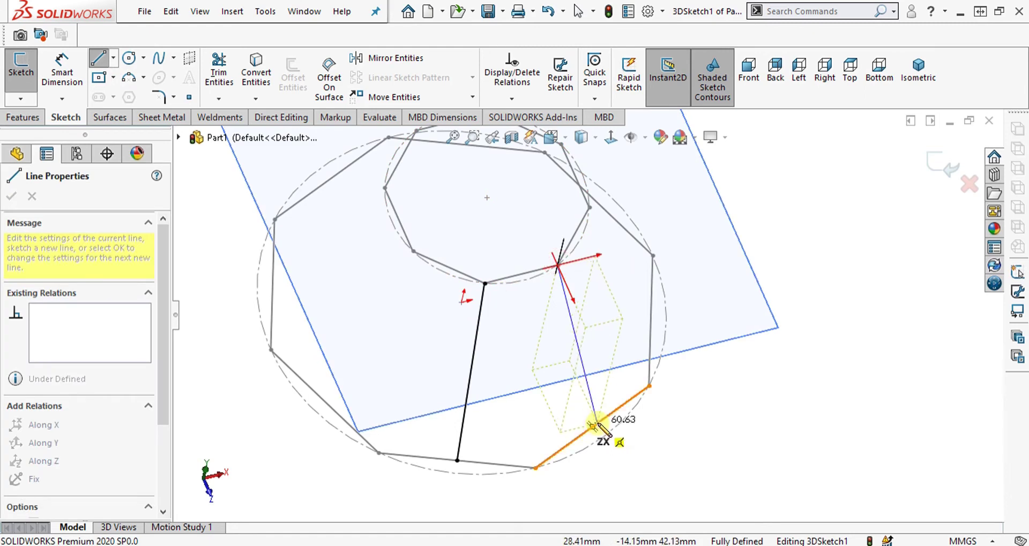
click(593, 427)
key(Escape)
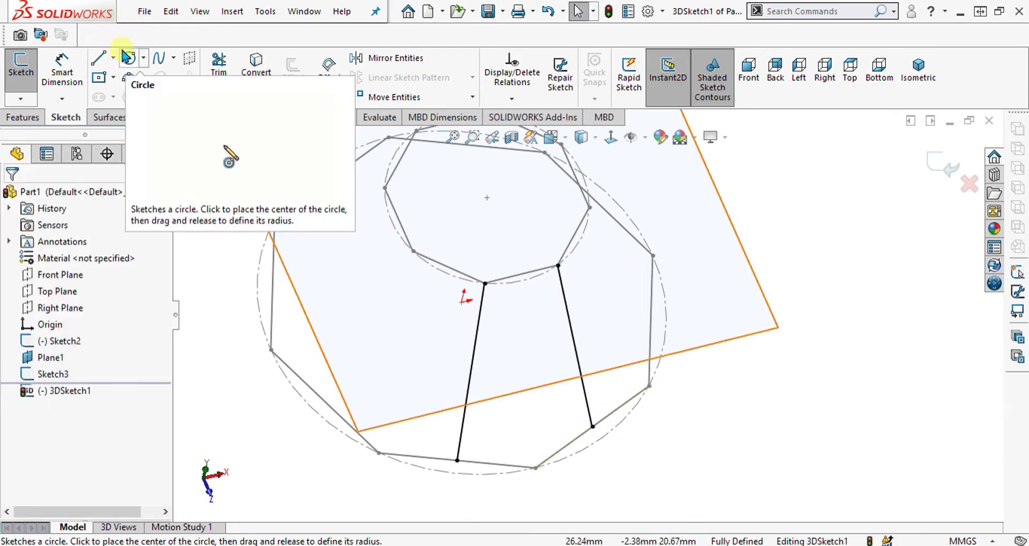
Draw the remaining lines joining upper octagon vertices to matching lower vertices
click(99, 54)
click(589, 207)
key(Escape)
middle_drag(654, 328, 568, 429)
click(508, 379)
ctrl+click(559, 440)
click(689, 393)
key(l)
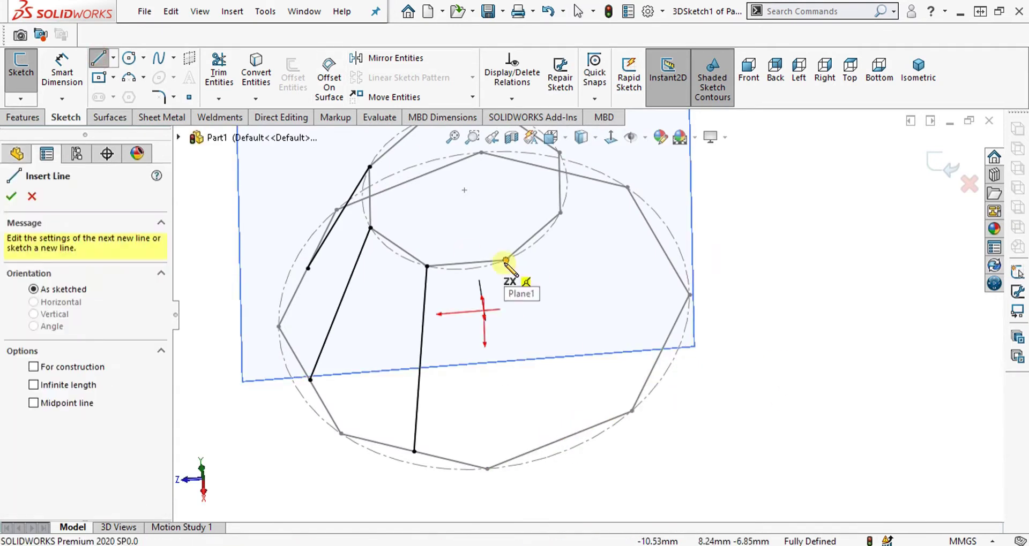
mouse_move(563, 211)
middle_down()
mouse_move(673, 358)
mouse_move(624, 402)
mouse_move(536, 207)
mouse_move(750, 246)
mouse_move(733, 382)
mouse_move(641, 349)
mouse_move(726, 479)
mouse_move(686, 409)
mouse_move(566, 339)
mouse_move(601, 229)
mouse_move(654, 506)
middle_up()
key(Escape)
mouse_move(661, 542)
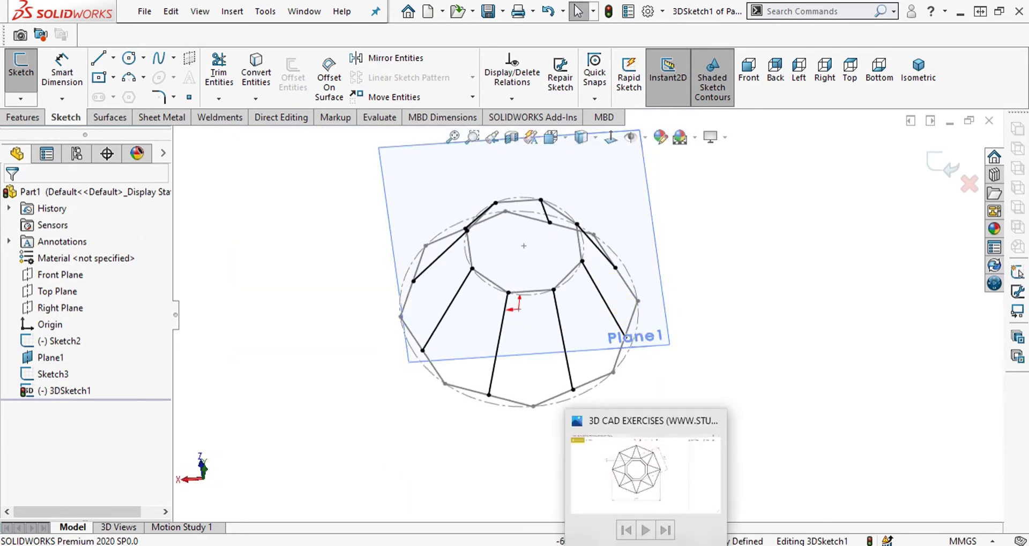
click(689, 475)
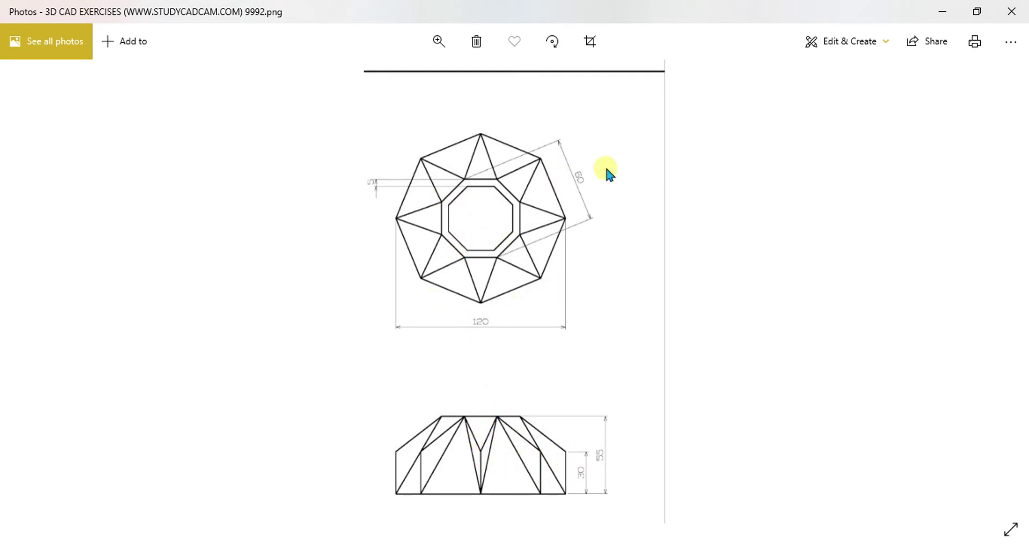
key(alt+Tab)
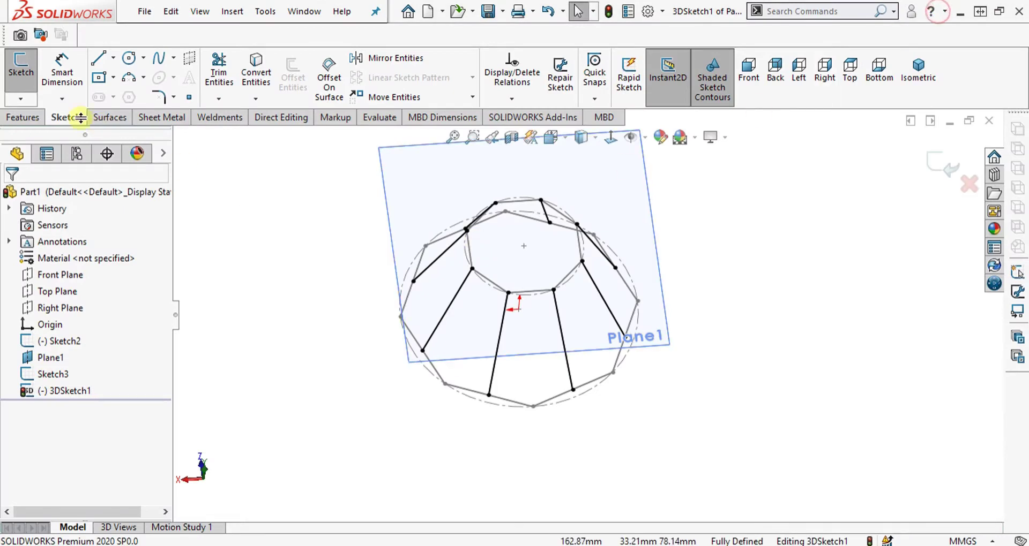
Exit the 3D sketch and start a loft with the lower and upper octagons as profiles
click(23, 89)
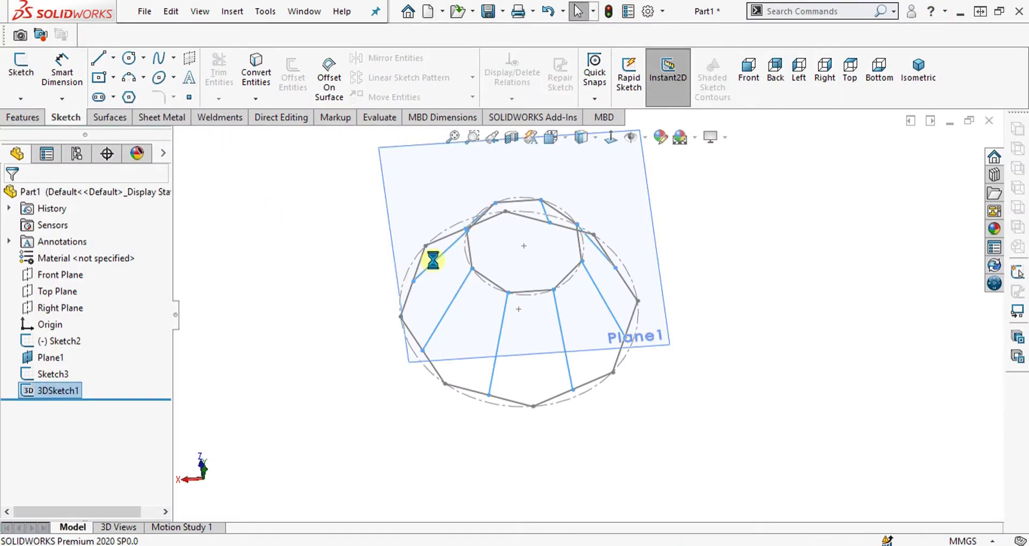
middle_drag(600, 297, 206, 176)
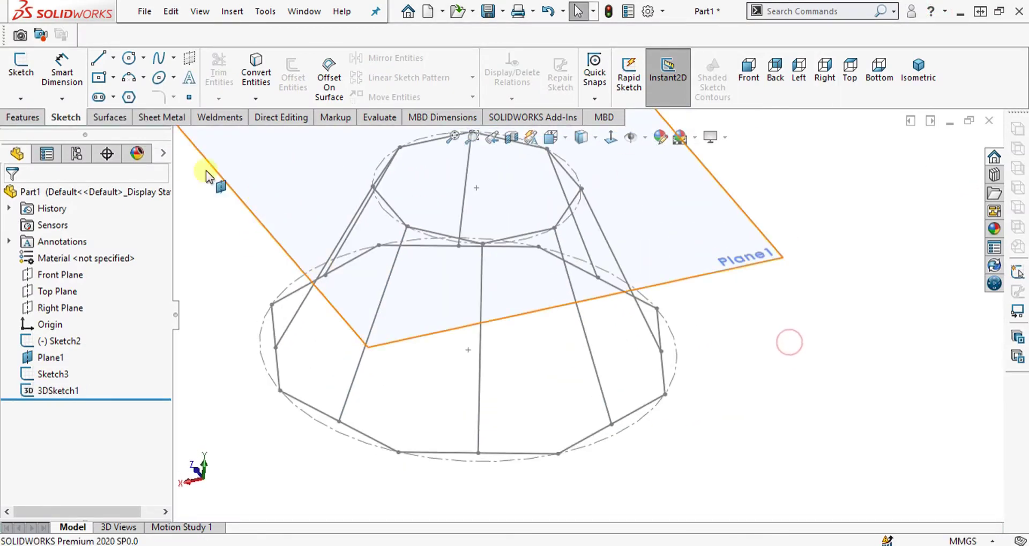
click(23, 118)
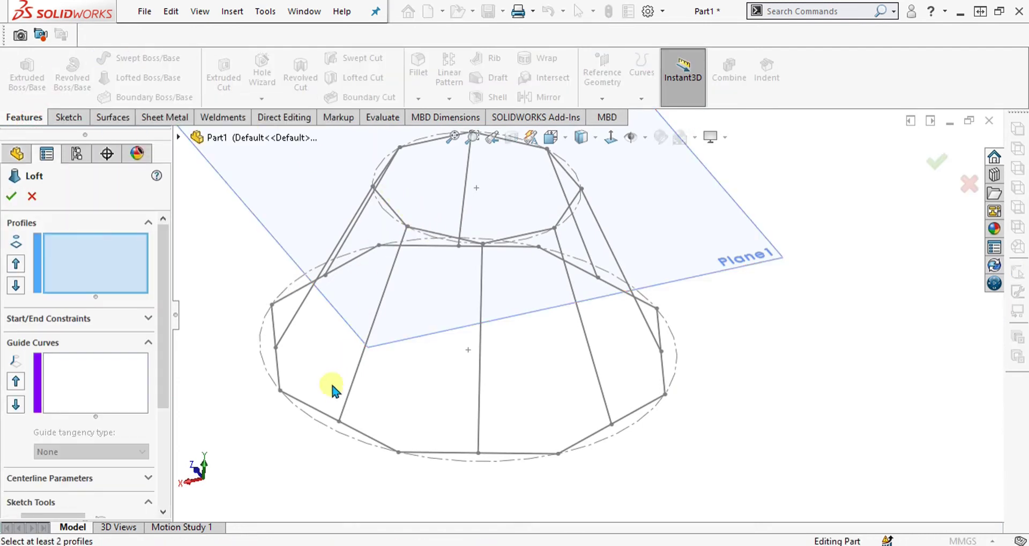
click(308, 402)
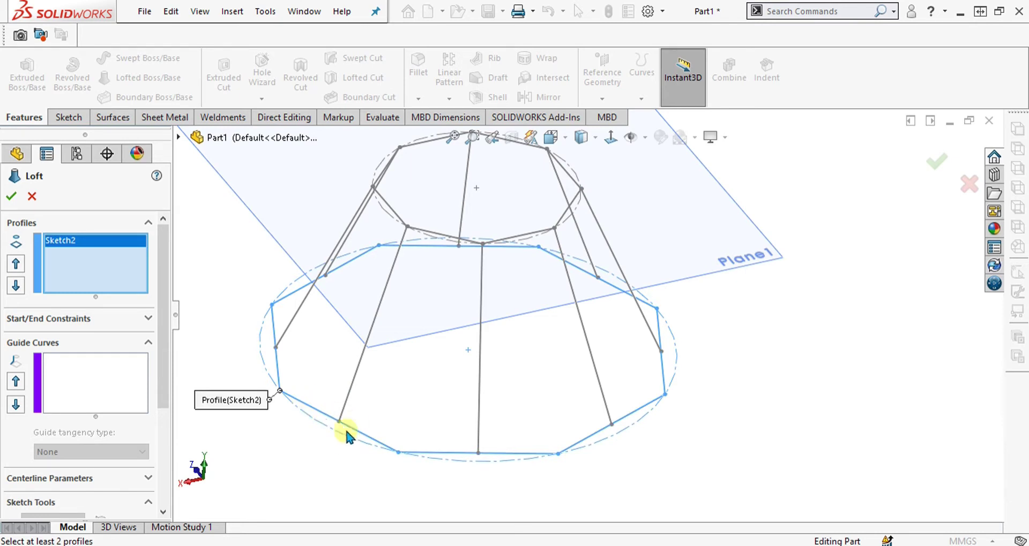
click(385, 198)
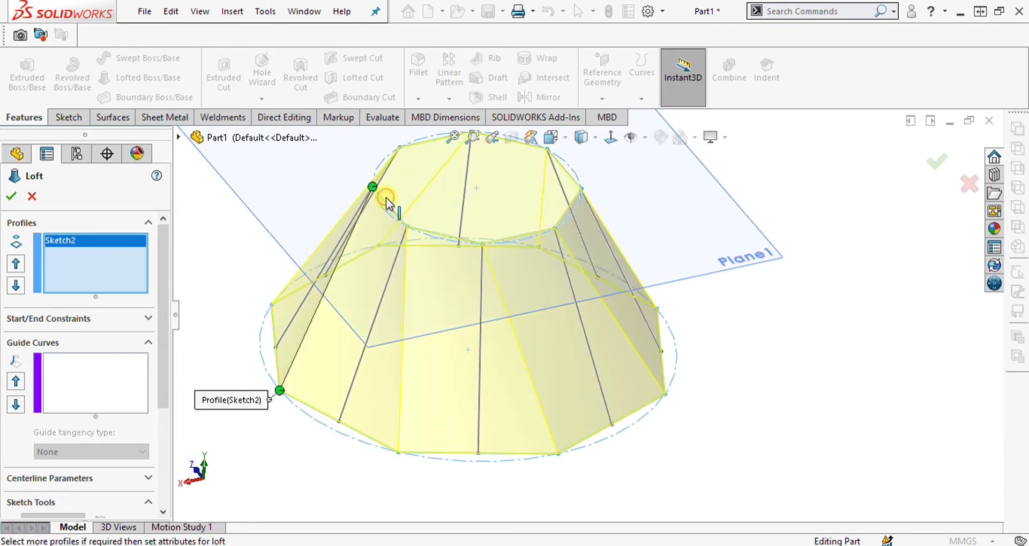
Add the first three connecting lines as loft guide curves using SelectionManager
click(121, 377)
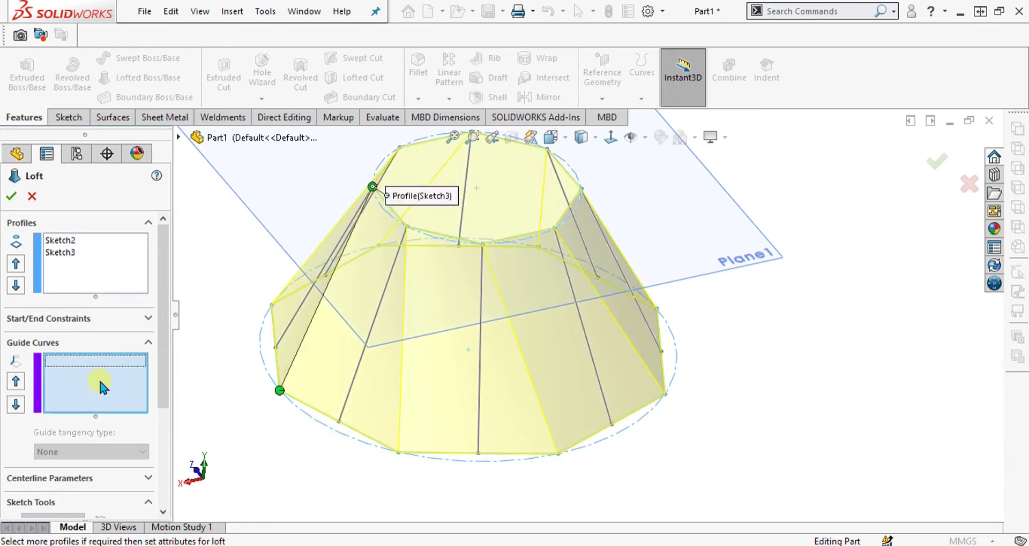
right_click(99, 381)
click(127, 411)
click(387, 282)
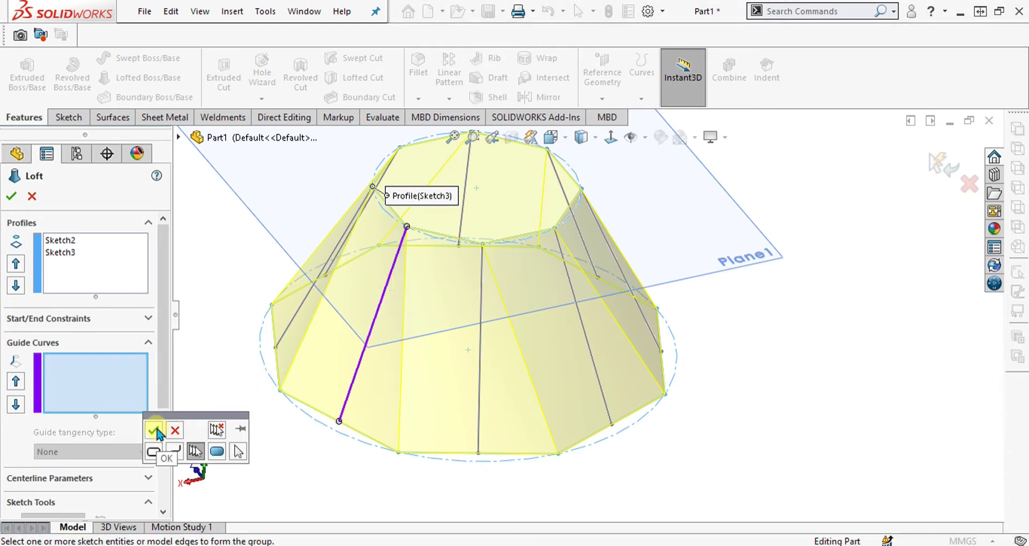
click(155, 431)
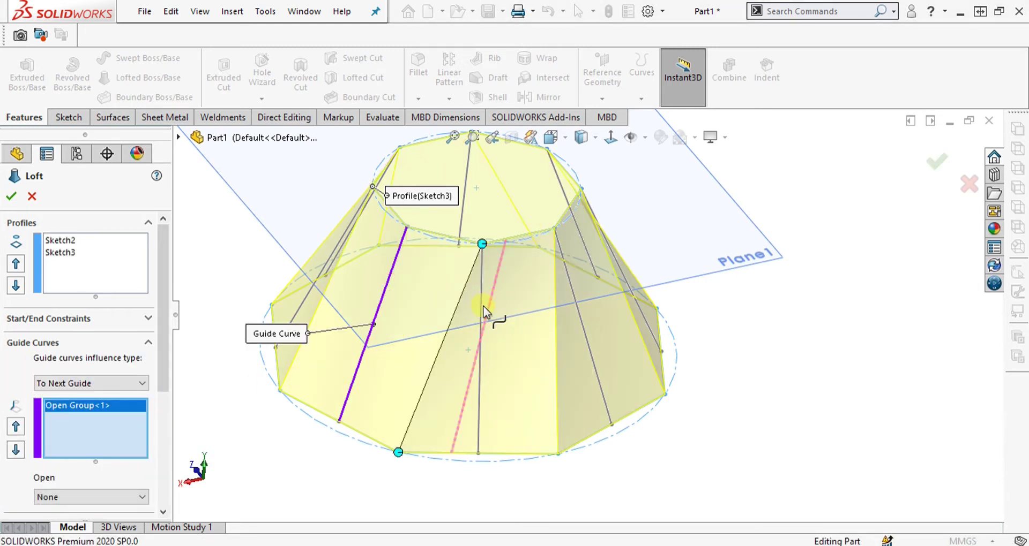
click(483, 307)
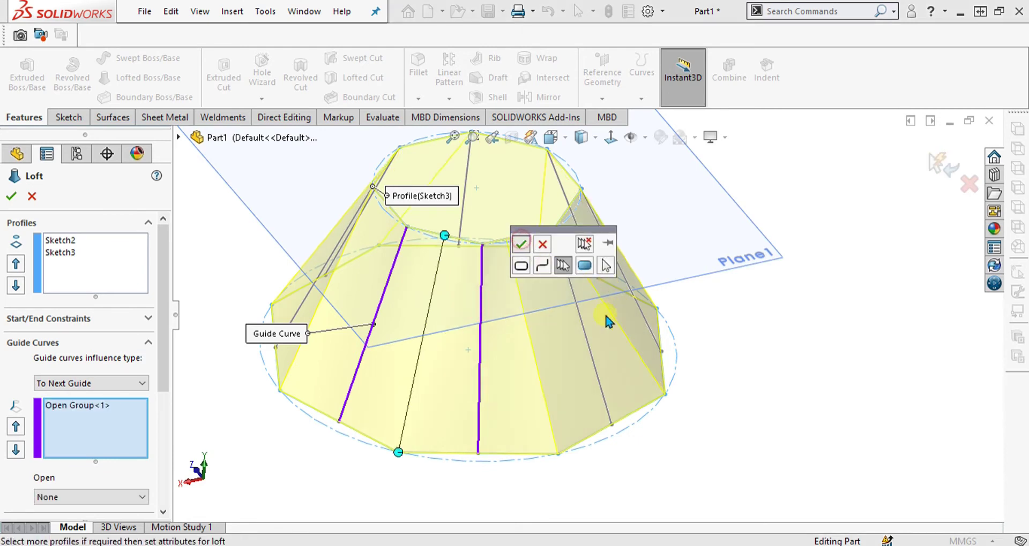
right_click(583, 343)
click(586, 338)
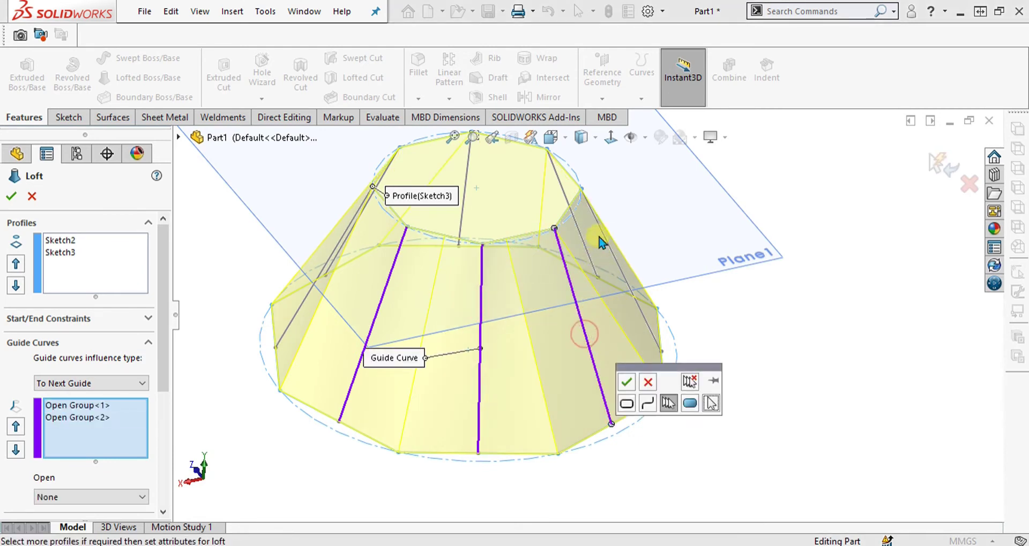
click(627, 382)
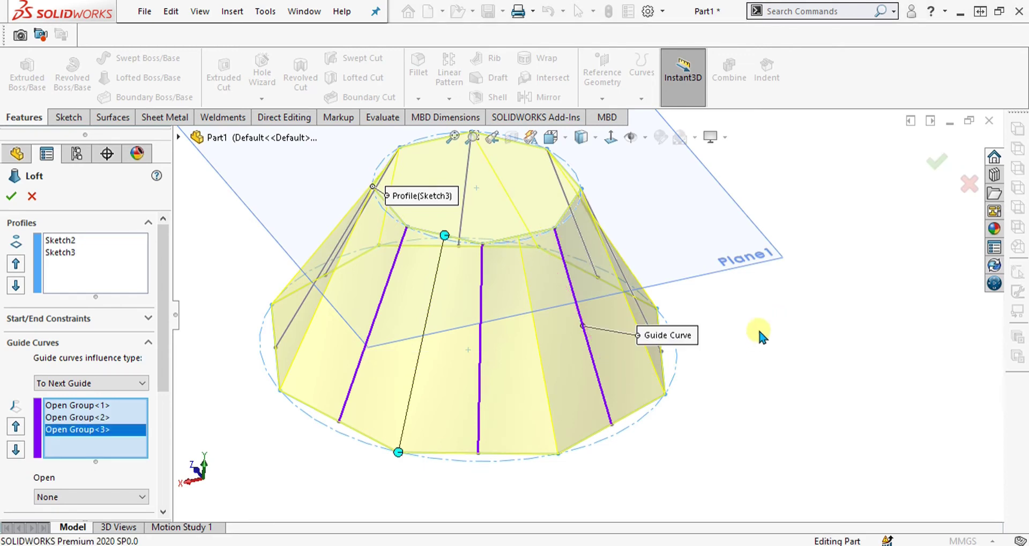
Add the remaining hidden connecting lines as guide curves and create Loft1
middle_drag(757, 335, 682, 380)
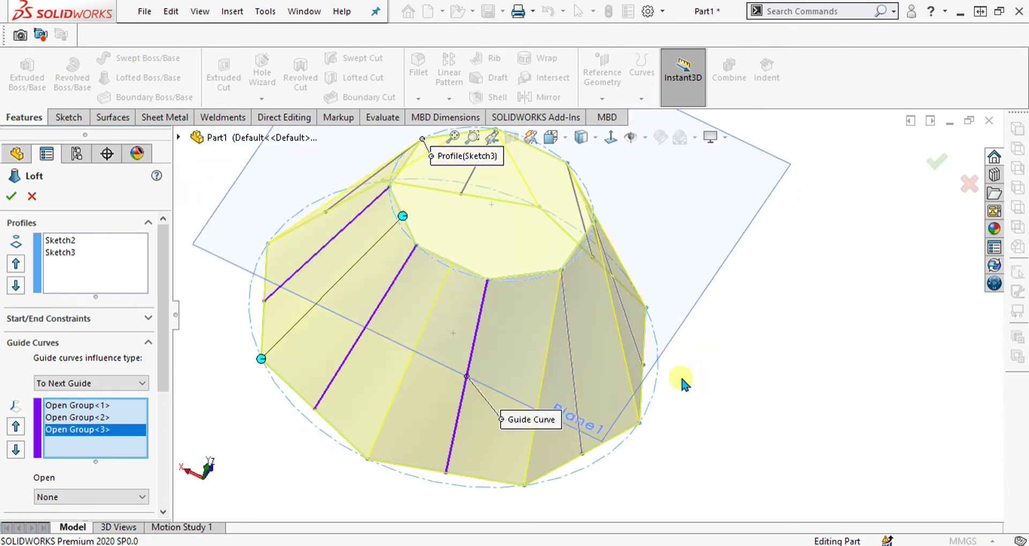
click(571, 361)
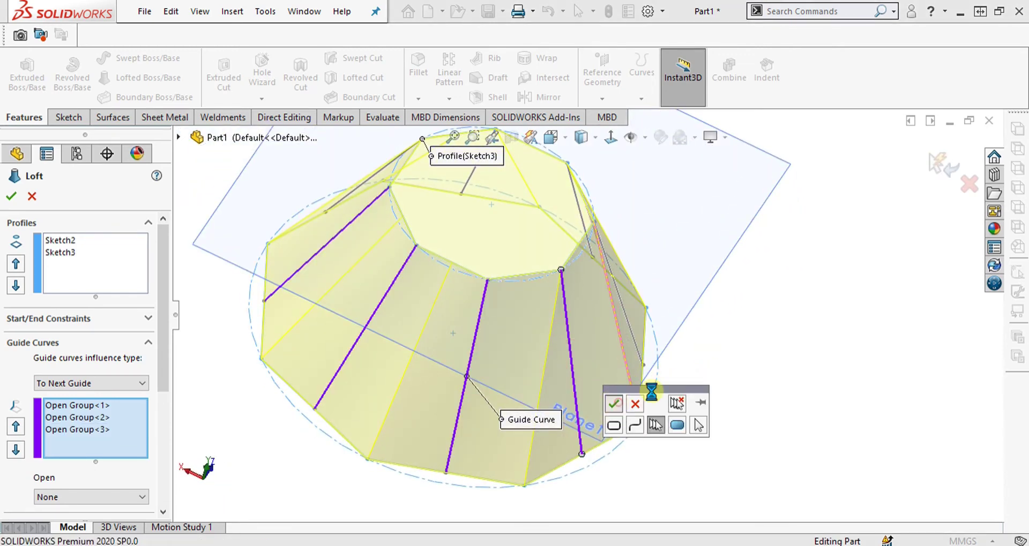
click(614, 404)
middle_drag(725, 342, 544, 347)
click(571, 370)
middle_drag(773, 301, 643, 382)
click(611, 413)
click(622, 423)
click(642, 382)
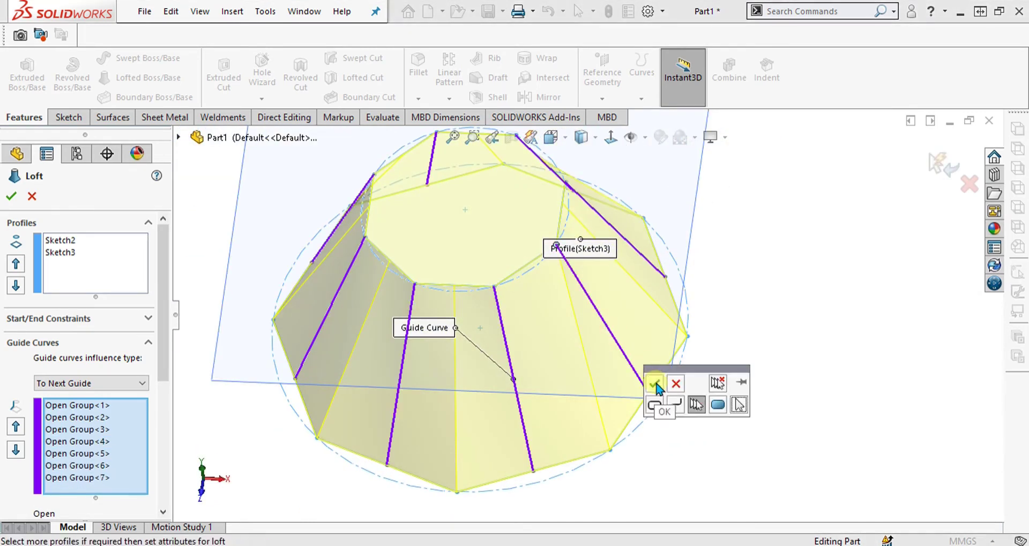
click(654, 384)
Inspect the finished loft, then bring up the reference drawing in Photos
middle_drag(636, 305, 604, 329)
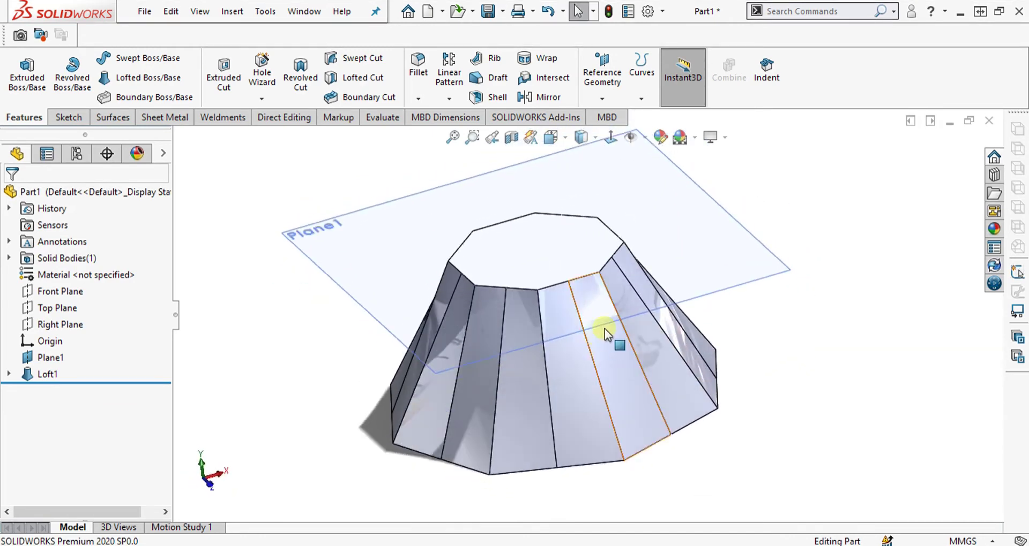
middle_drag(616, 373, 686, 442)
mouse_move(645, 544)
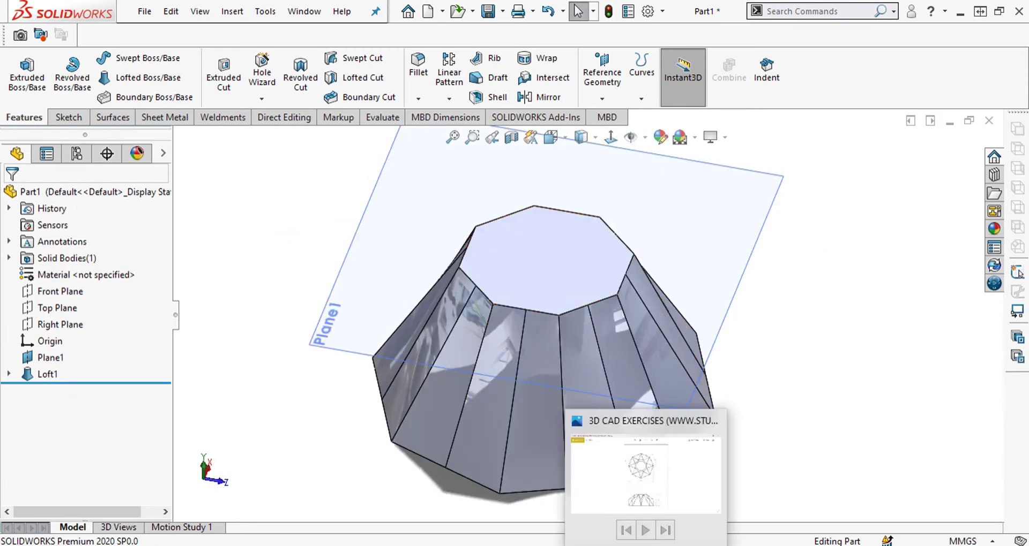
click(654, 499)
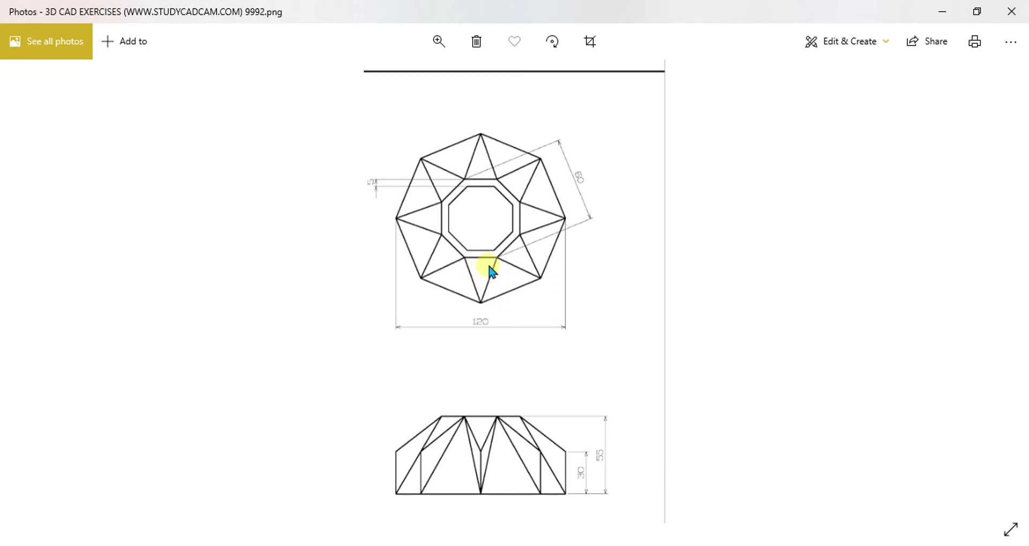
Zoom into the facet cut on the reference drawing, then minimize Photos
scroll(491, 270, up, 4)
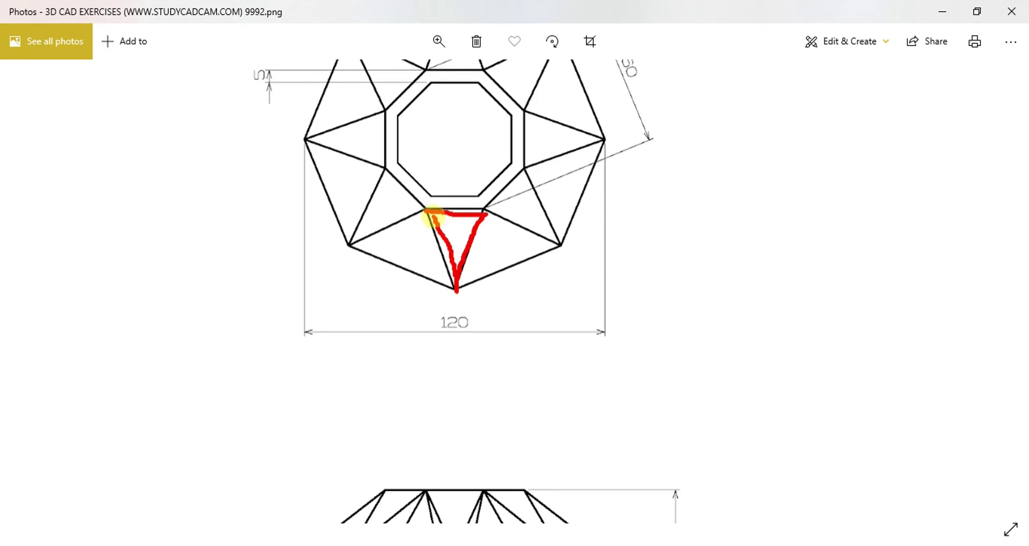
click(941, 11)
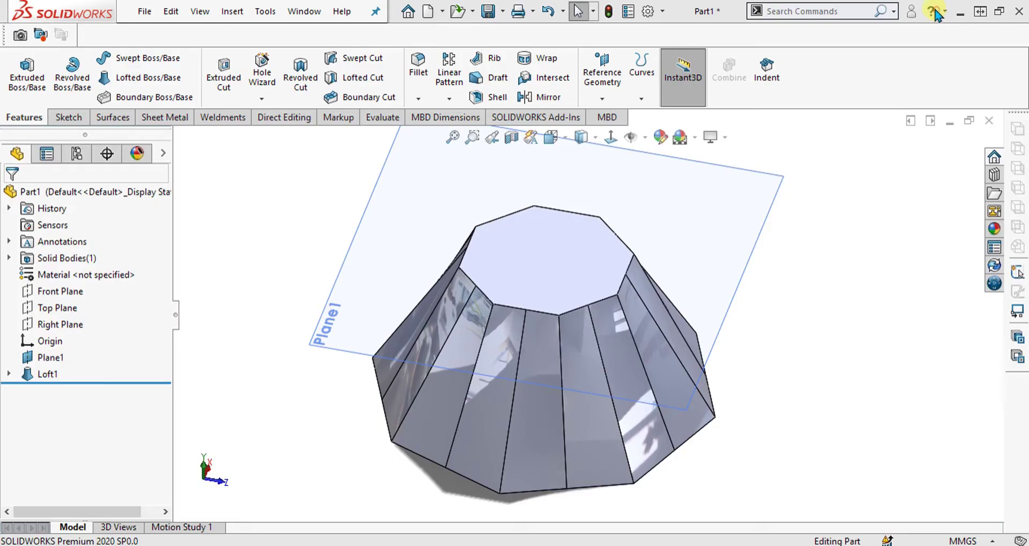
Start a new sketch on the loft's top face, viewed face-on, with the Line tool
click(558, 248)
click(68, 118)
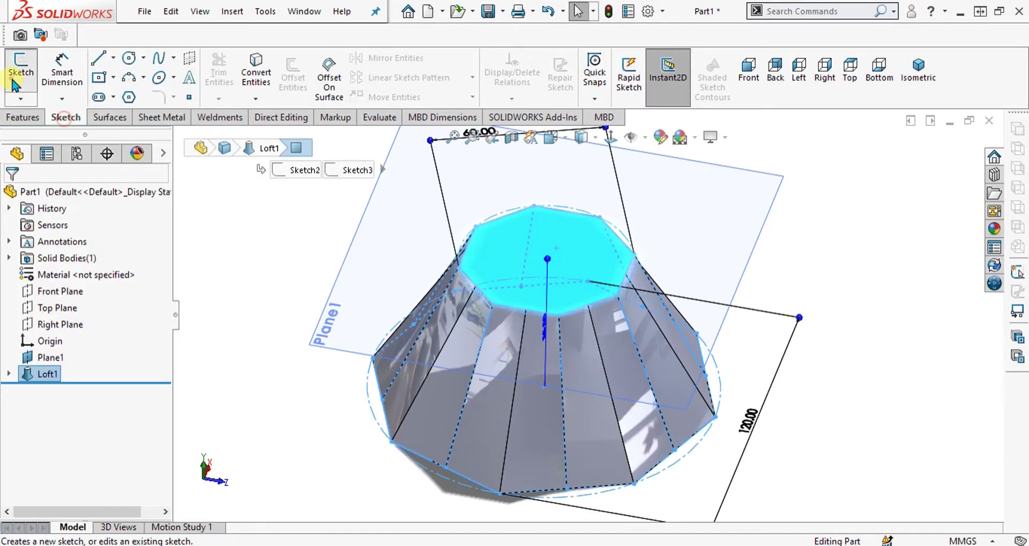
click(21, 69)
click(611, 137)
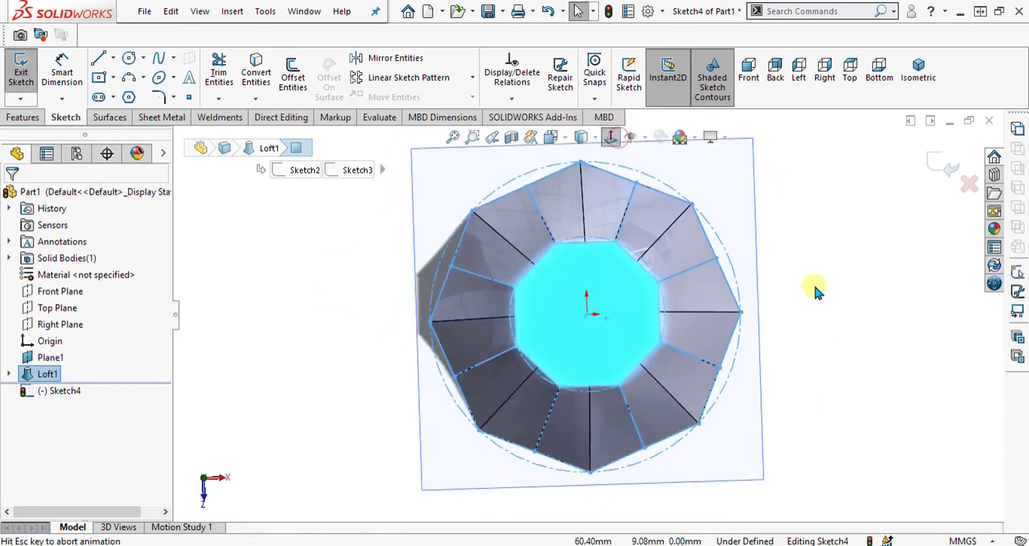
scroll(486, 265, down, 2)
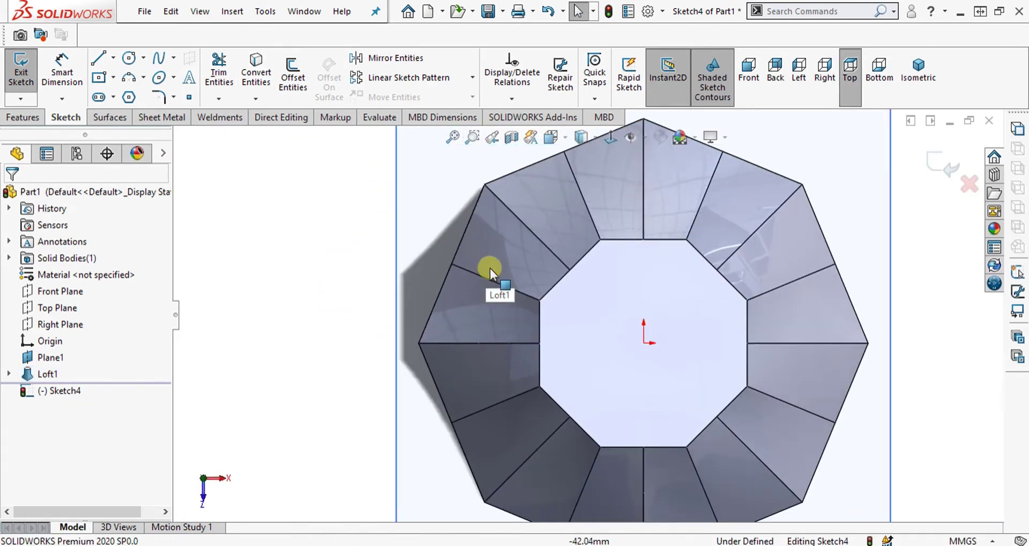
click(112, 58)
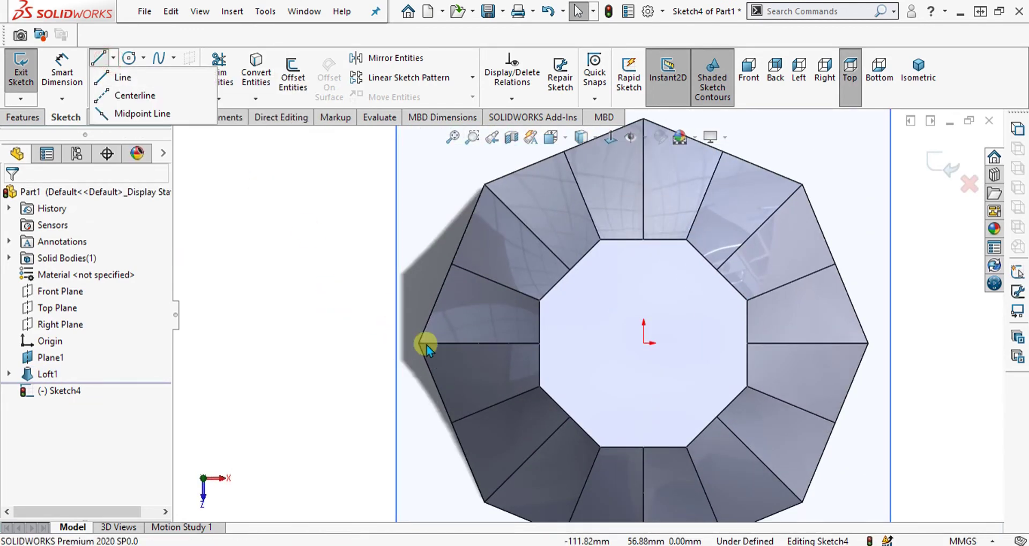
click(120, 78)
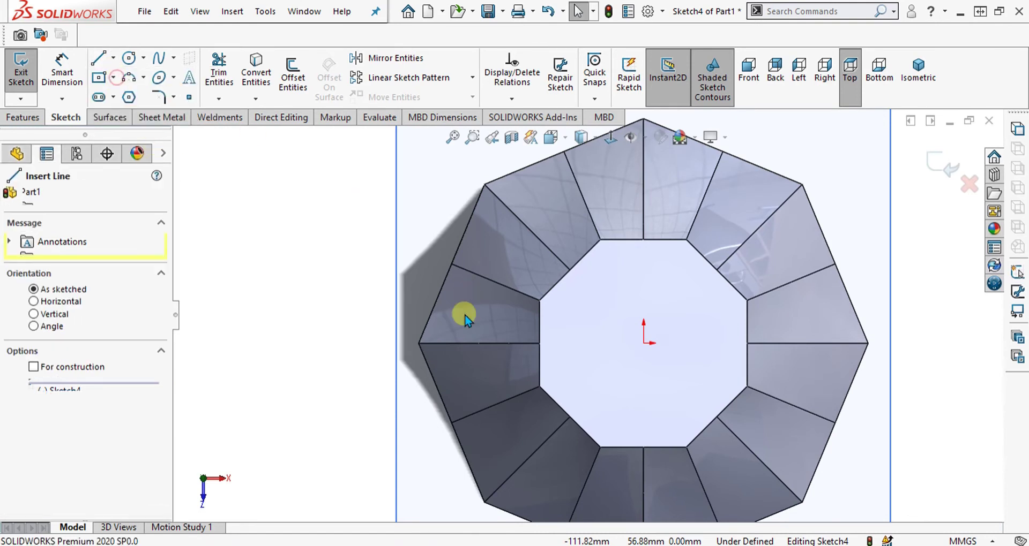
Draw a closed triangle joining an outer octagon corner to two inner-octagon corners
click(420, 344)
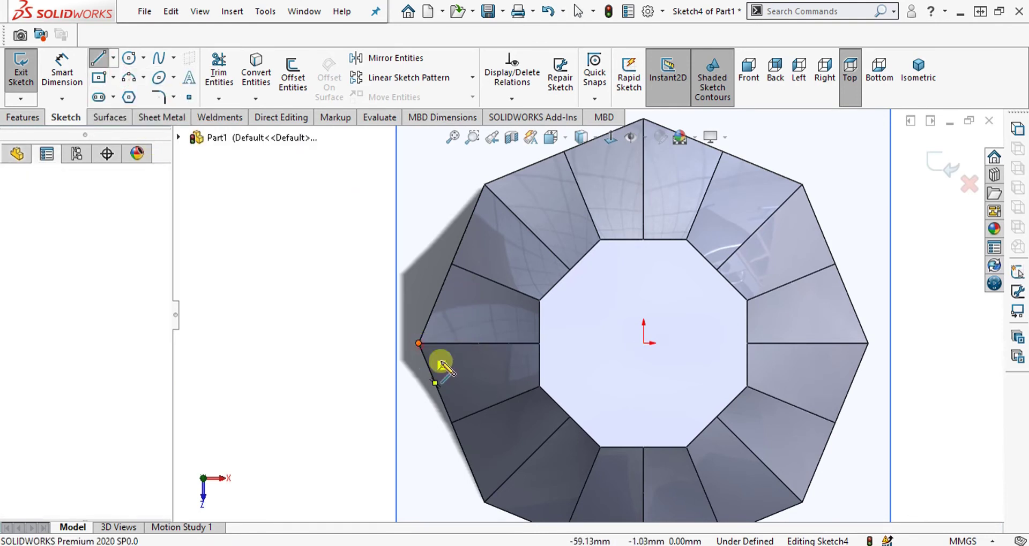
click(539, 386)
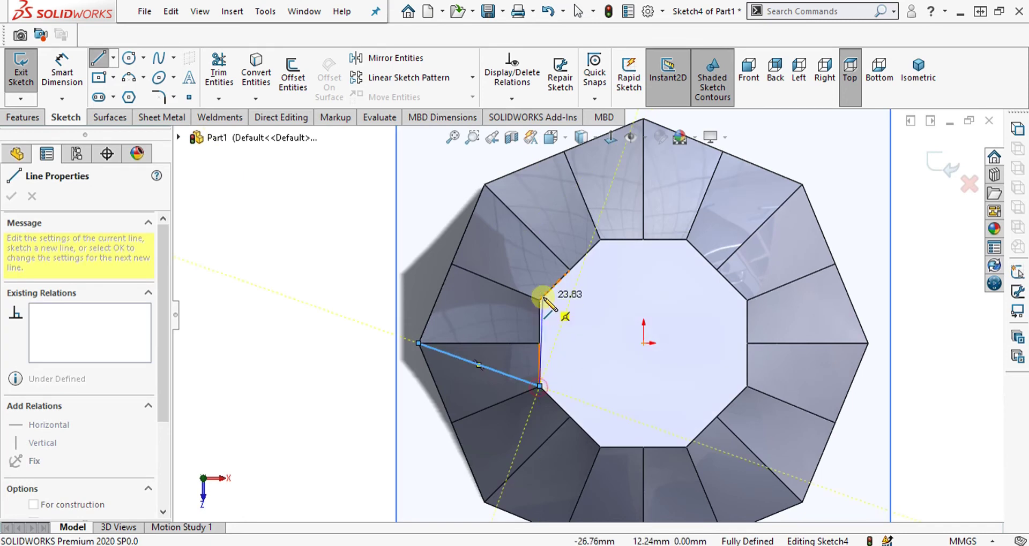
click(539, 300)
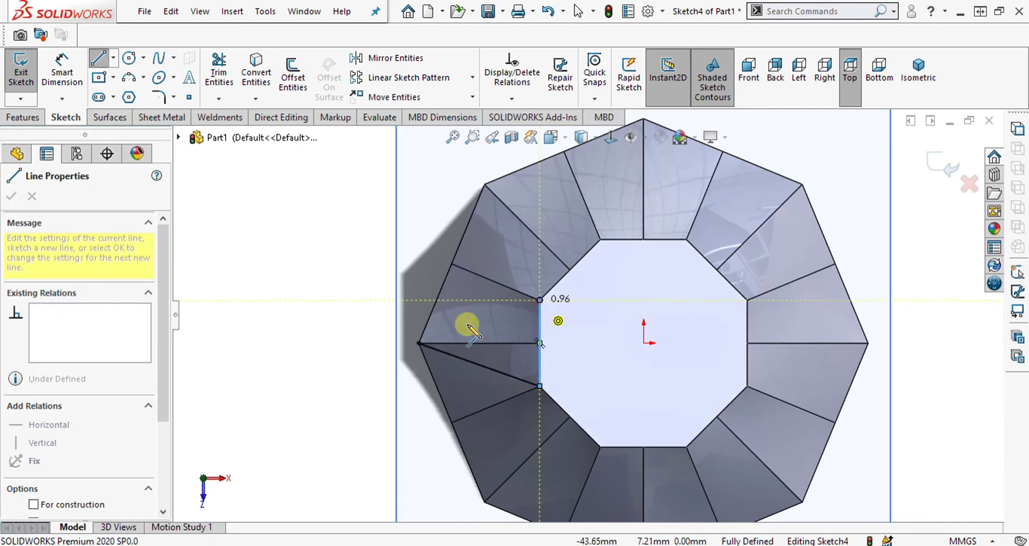
click(419, 344)
click(718, 394)
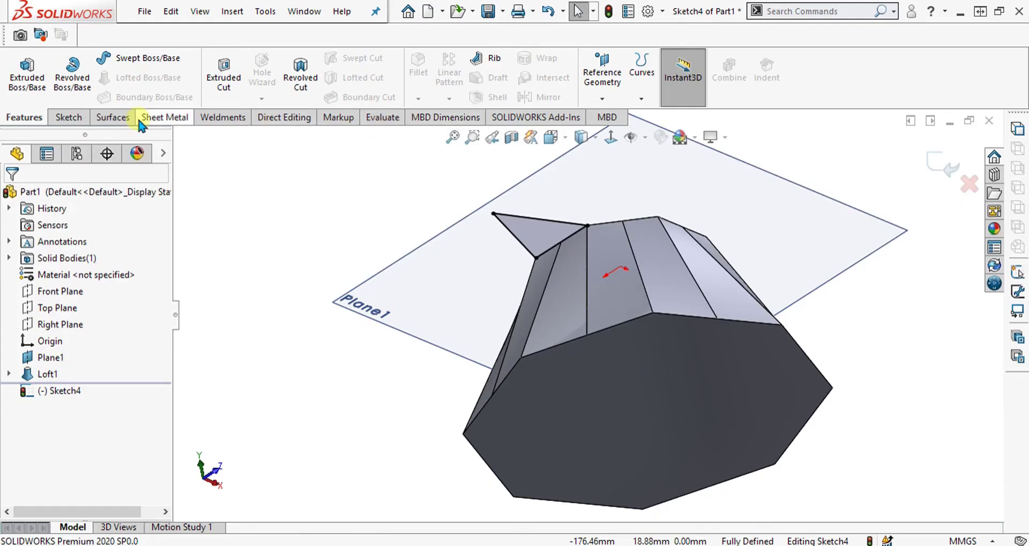
click(29, 72)
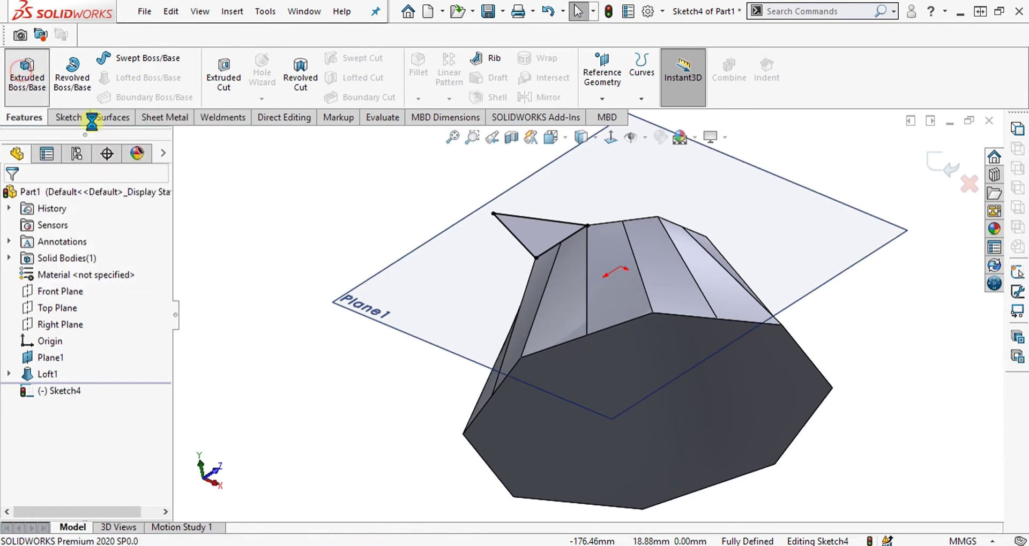
Extrude the triangle Up To Surface, ending at the picked face
click(78, 292)
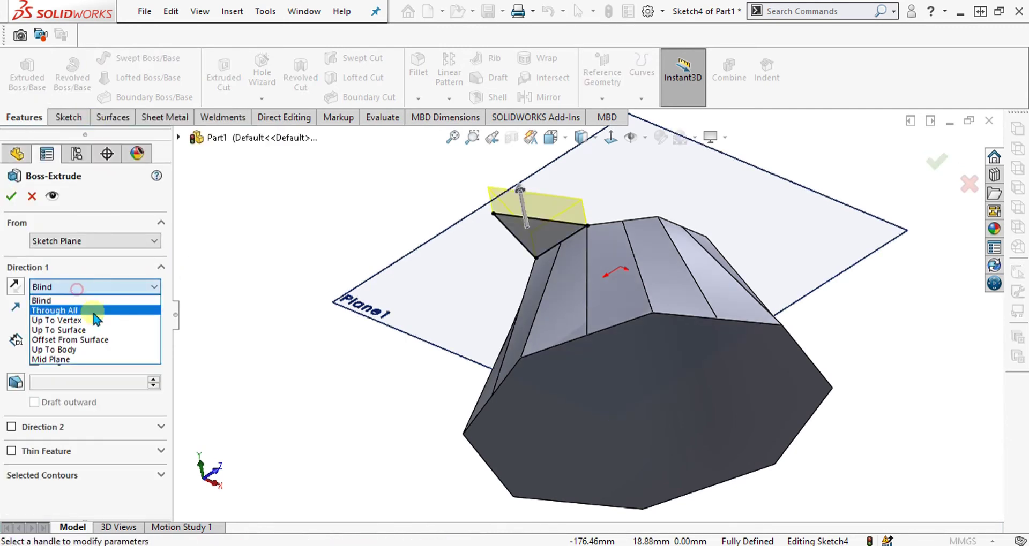
click(87, 326)
click(628, 416)
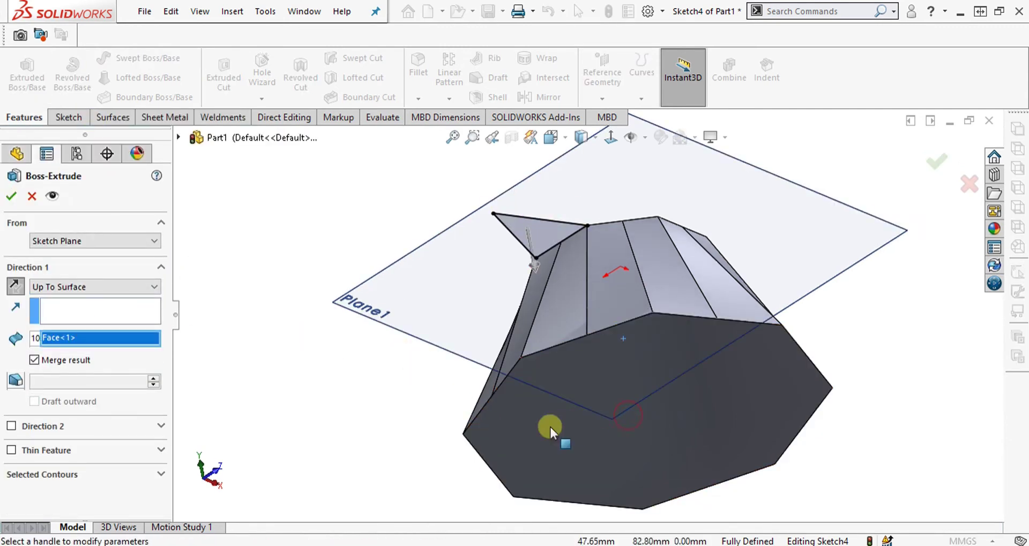
click(11, 197)
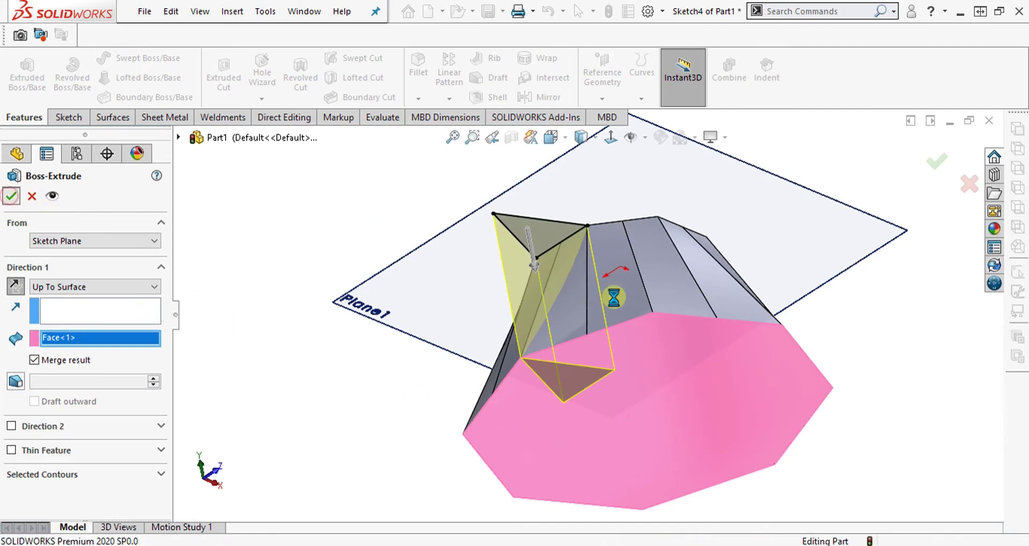
Inspect the new facet and select the part's top face for the next sketch
middle_drag(683, 233, 763, 135)
click(236, 342)
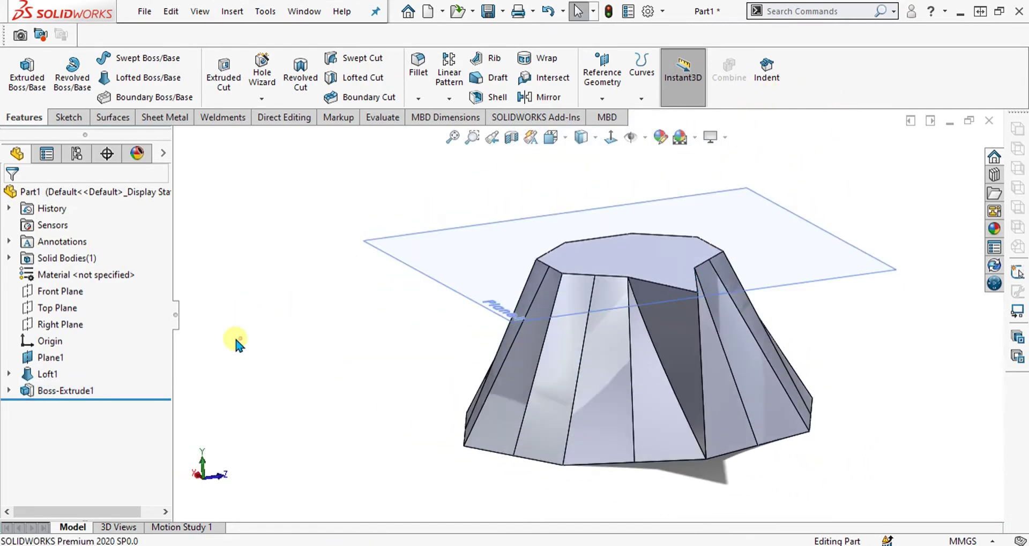
click(57, 397)
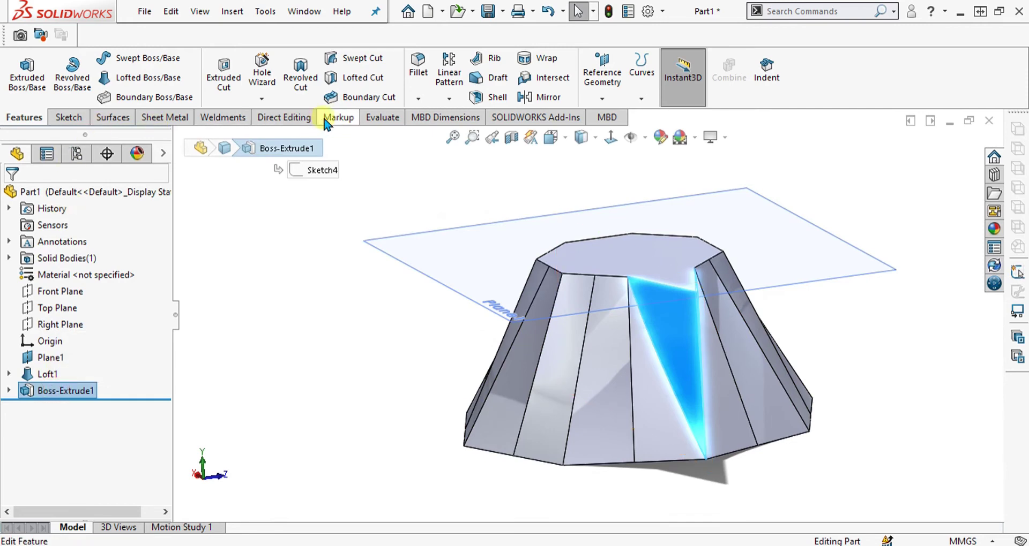
click(589, 246)
click(69, 116)
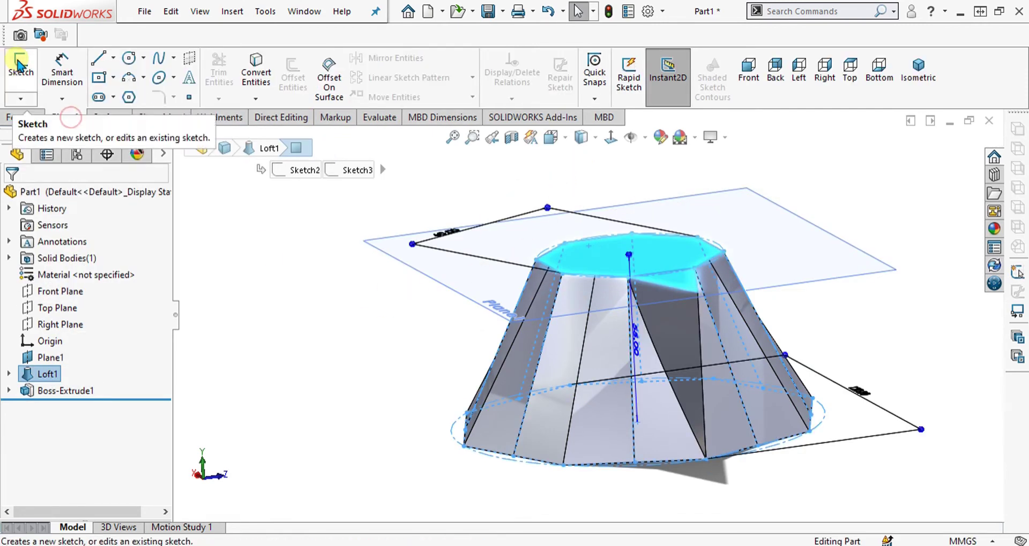
Sketch a circle centred on the origin of the top face
click(19, 64)
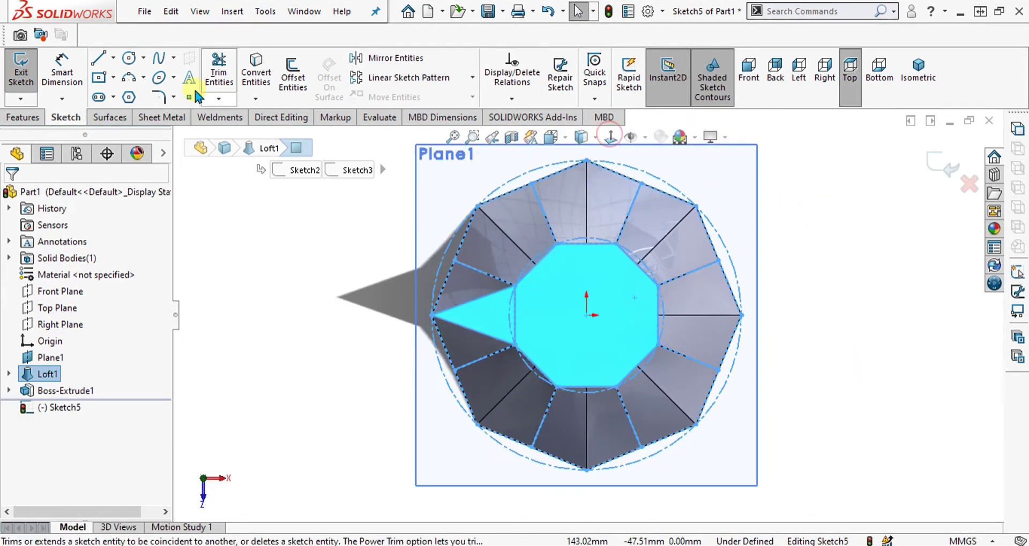
click(129, 58)
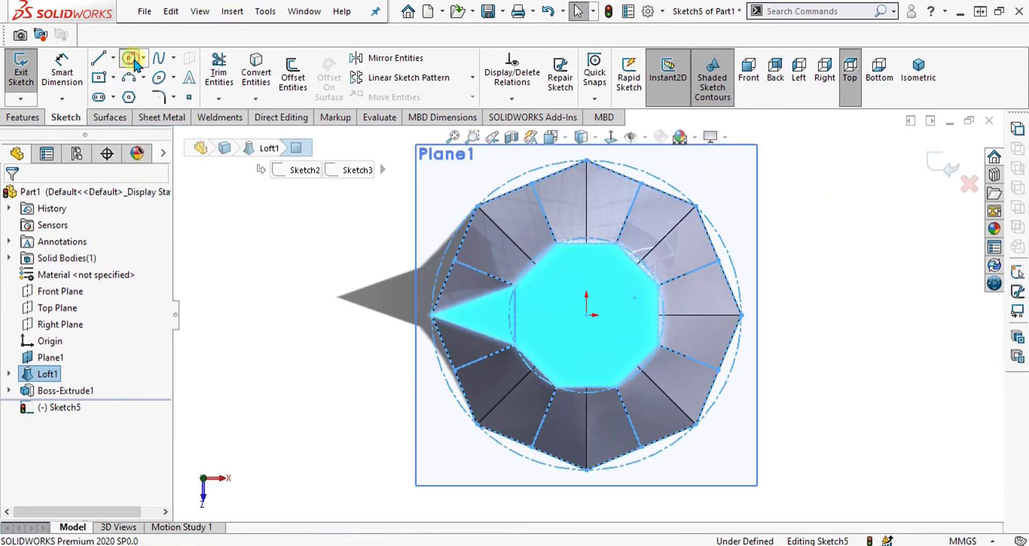
click(587, 315)
click(598, 273)
Extrude the circle as a 10 mm cylindrical surface
click(23, 121)
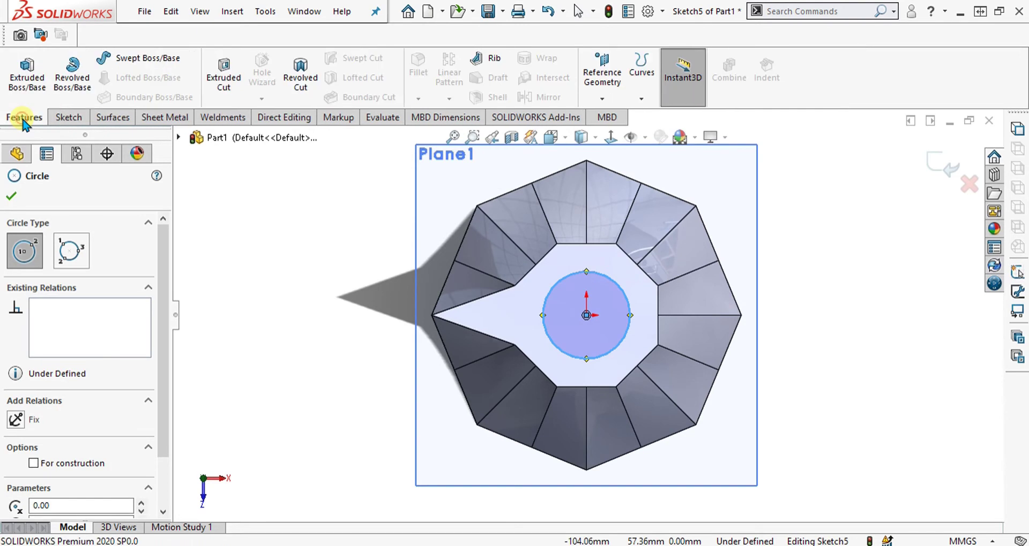
click(112, 117)
click(25, 72)
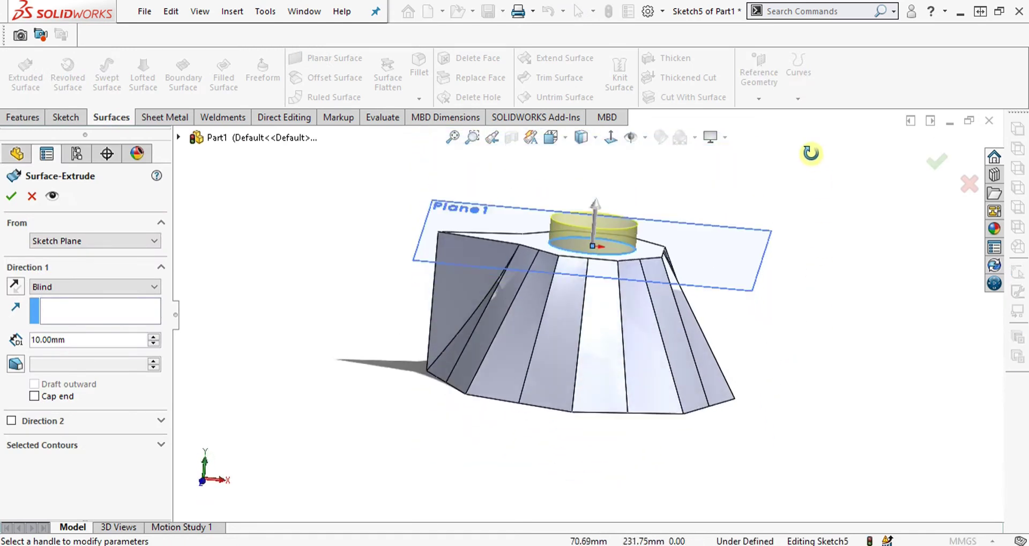
scroll(613, 216, down, 2)
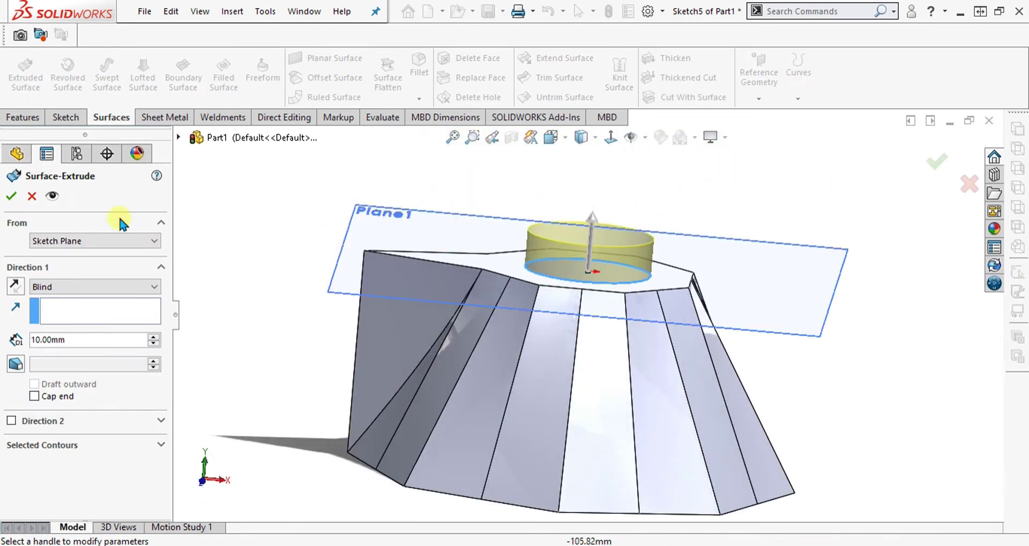
click(10, 198)
middle_drag(516, 298, 666, 317)
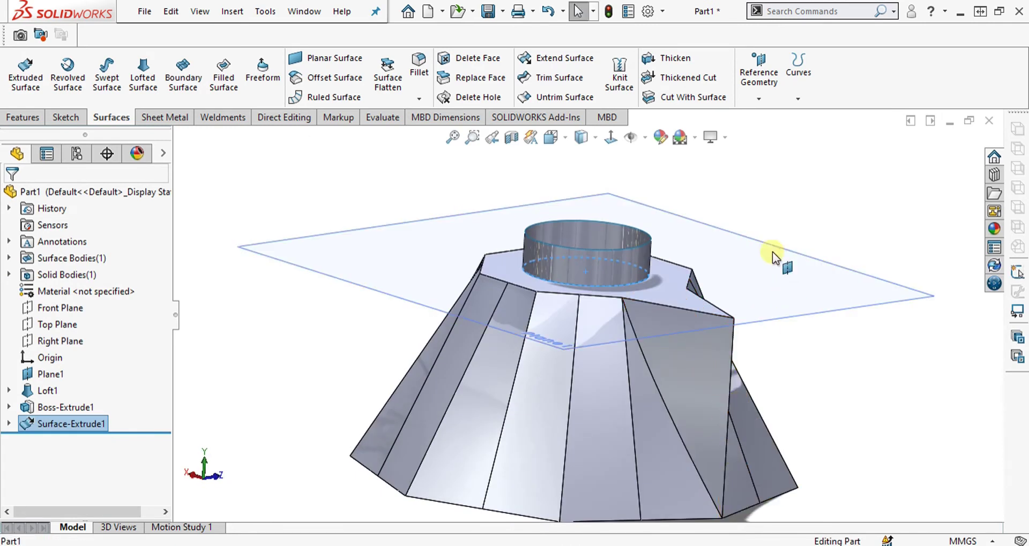
Show temporary axes, select Boss-Extrude1 and start a Circular Pattern
click(632, 137)
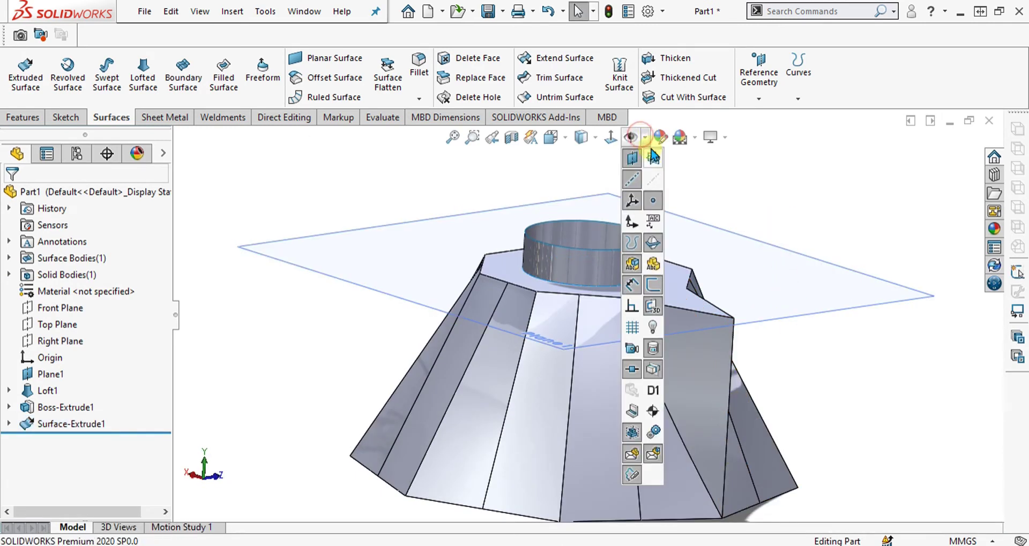
click(652, 181)
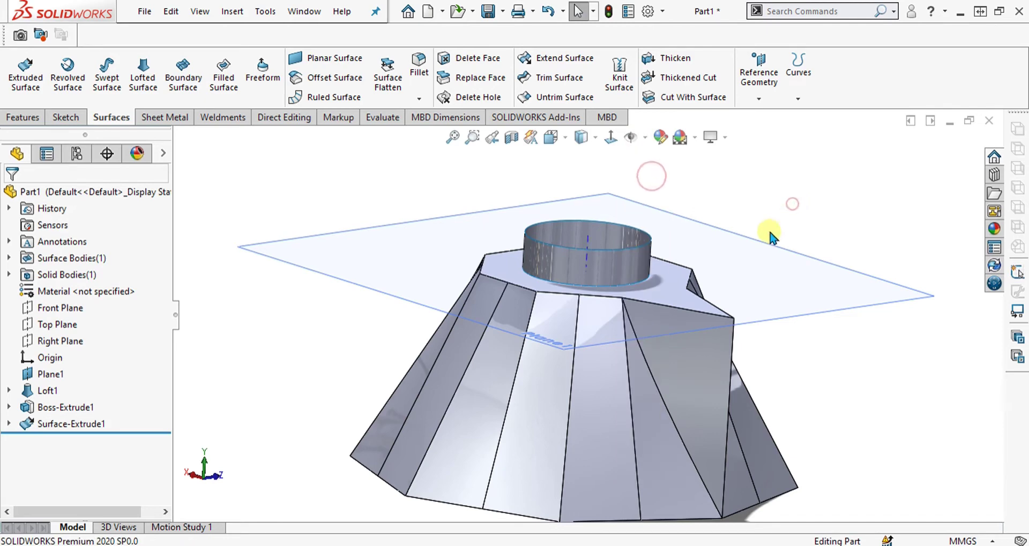
click(70, 412)
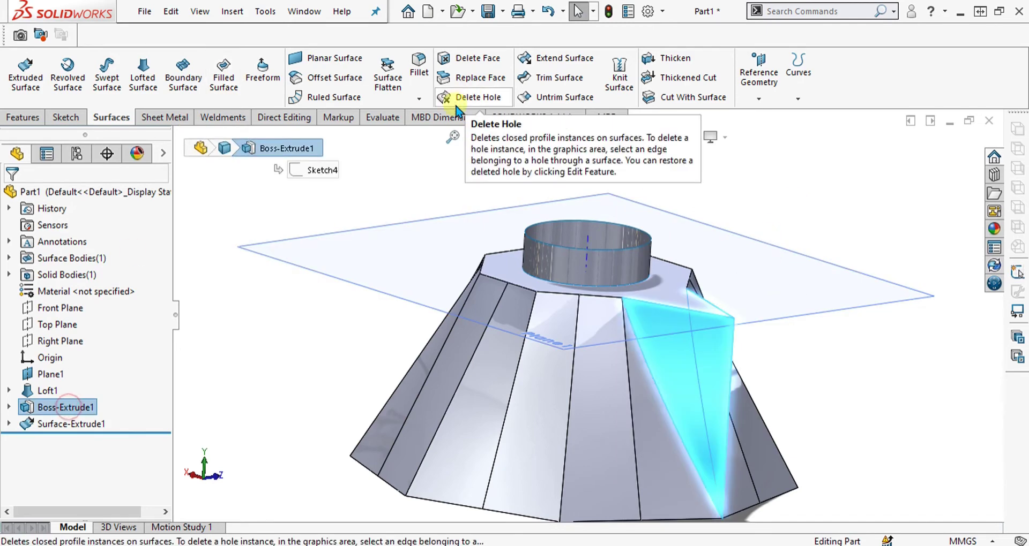
click(24, 116)
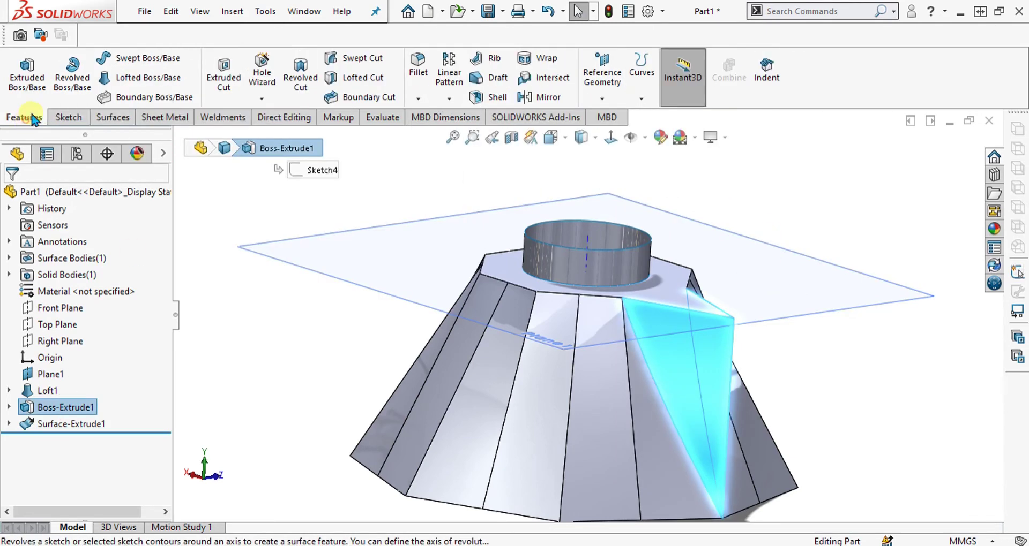
click(448, 97)
click(482, 134)
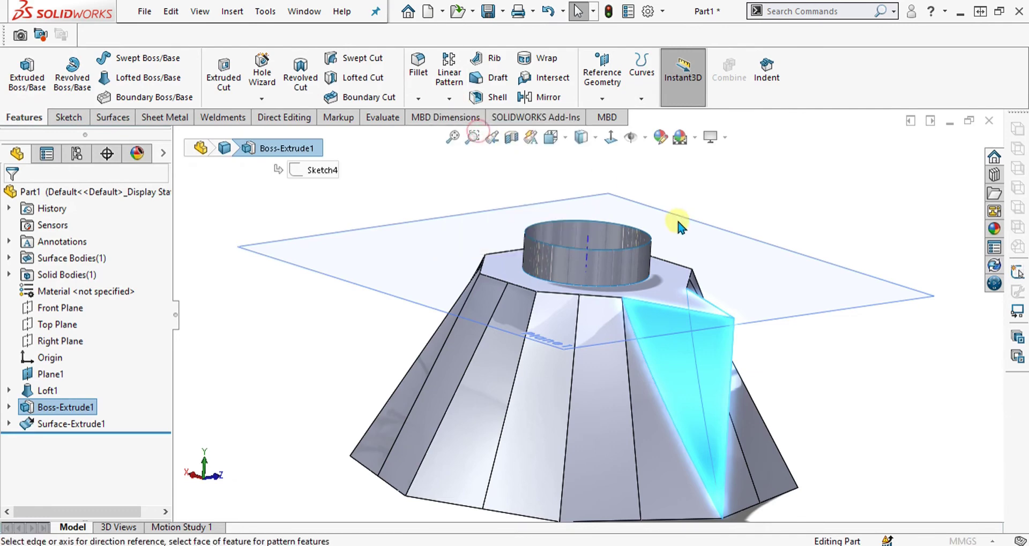
Pattern the facet about Axis<1> with equal spacing and 8 instances
middle_drag(775, 255, 682, 298)
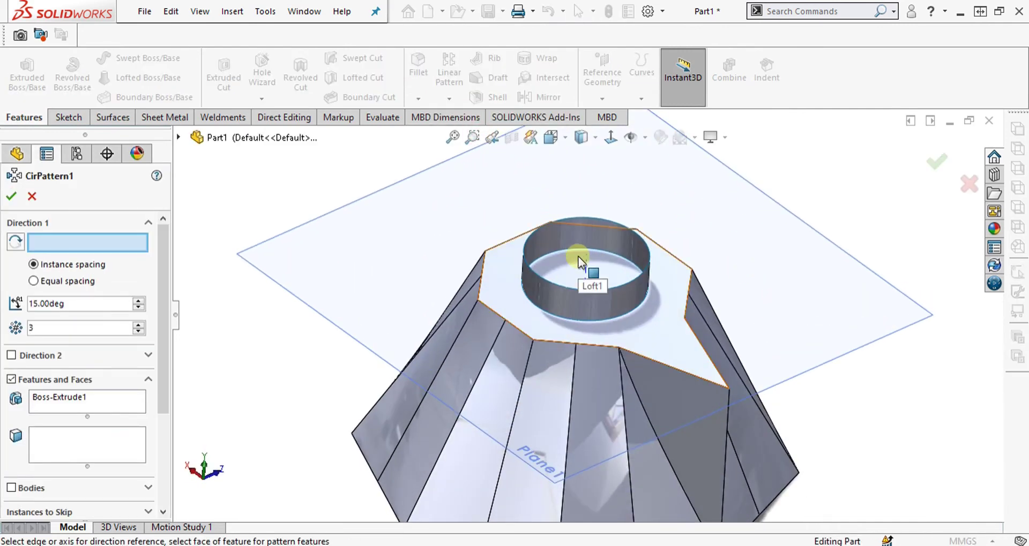
click(588, 266)
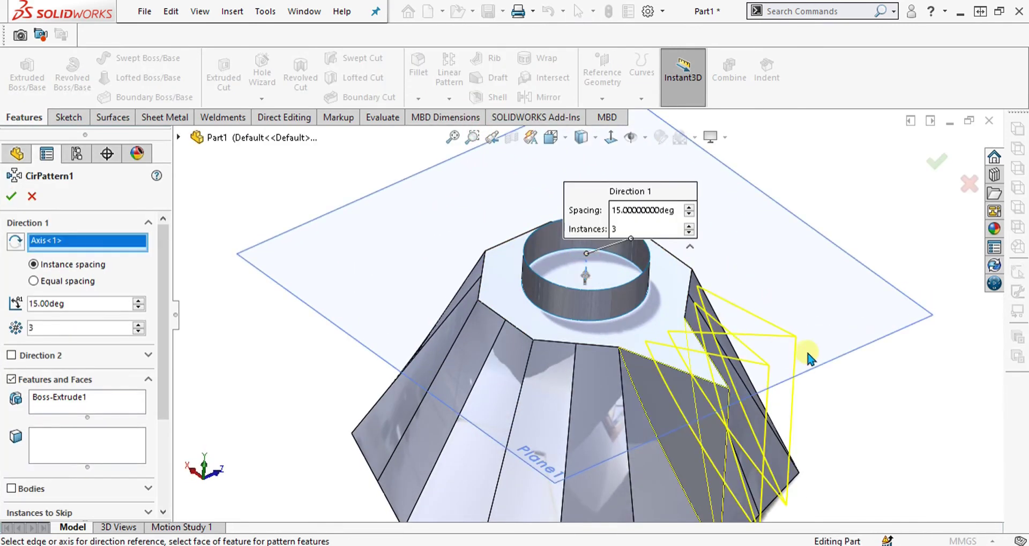
middle_drag(588, 266, 750, 292)
click(34, 281)
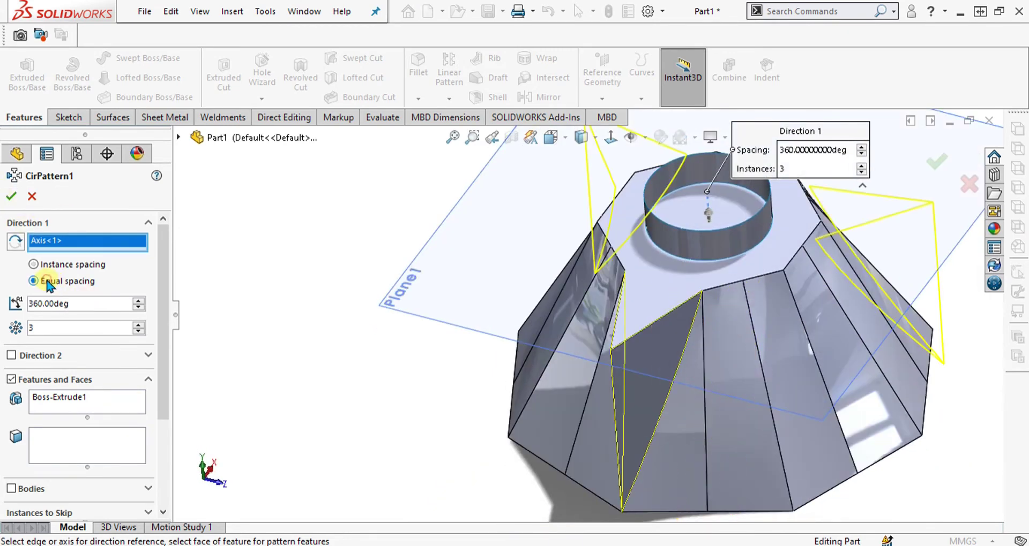
click(138, 324)
click(138, 324)
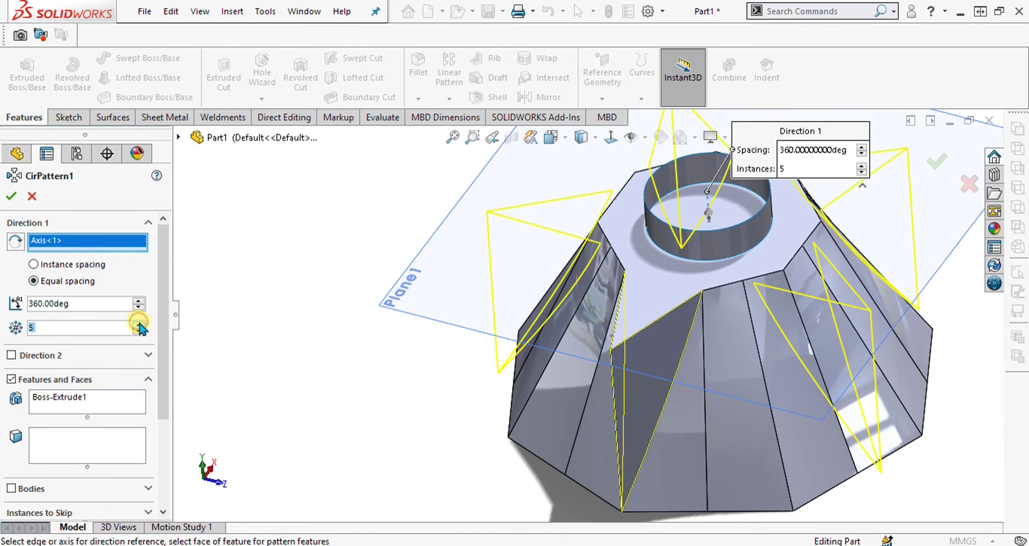
click(138, 325)
click(138, 325)
click(139, 324)
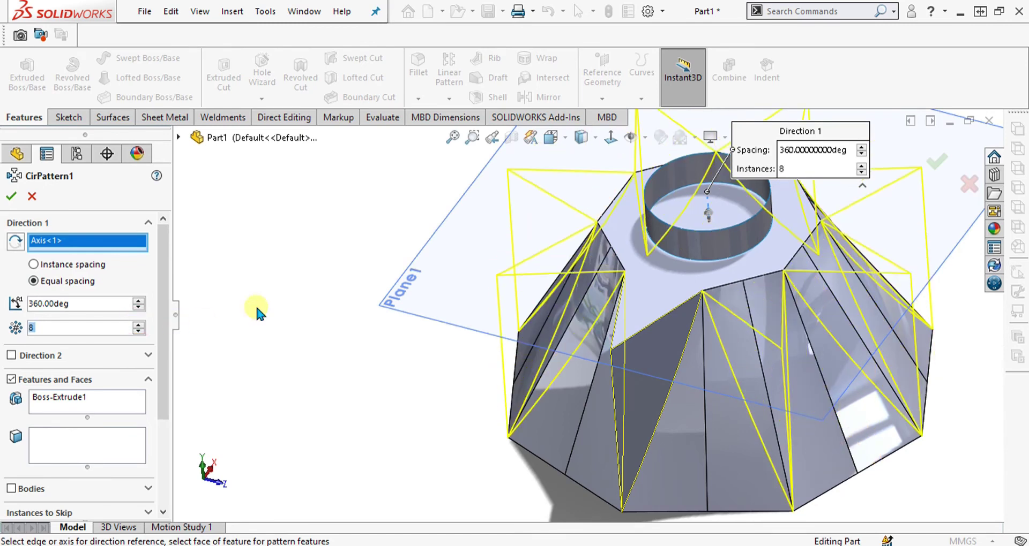
middle_drag(482, 279, 792, 454)
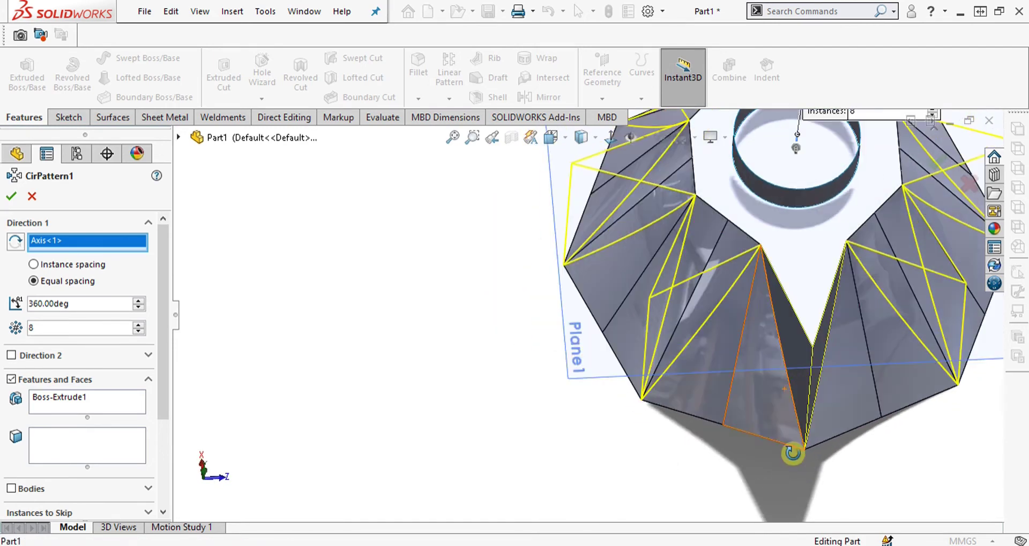
click(15, 199)
middle_drag(557, 193, 811, 351)
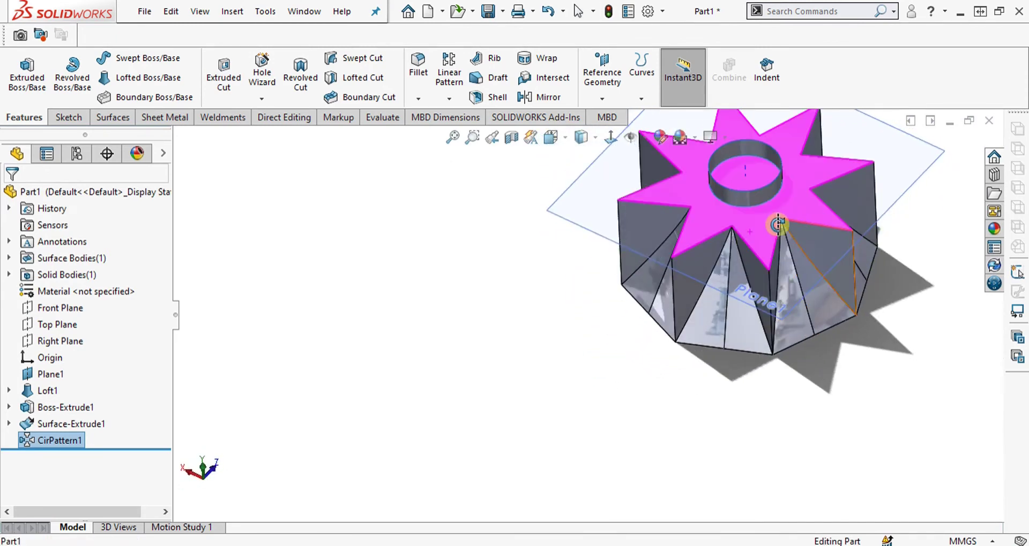
Hide the cylindrical surface body
click(10, 257)
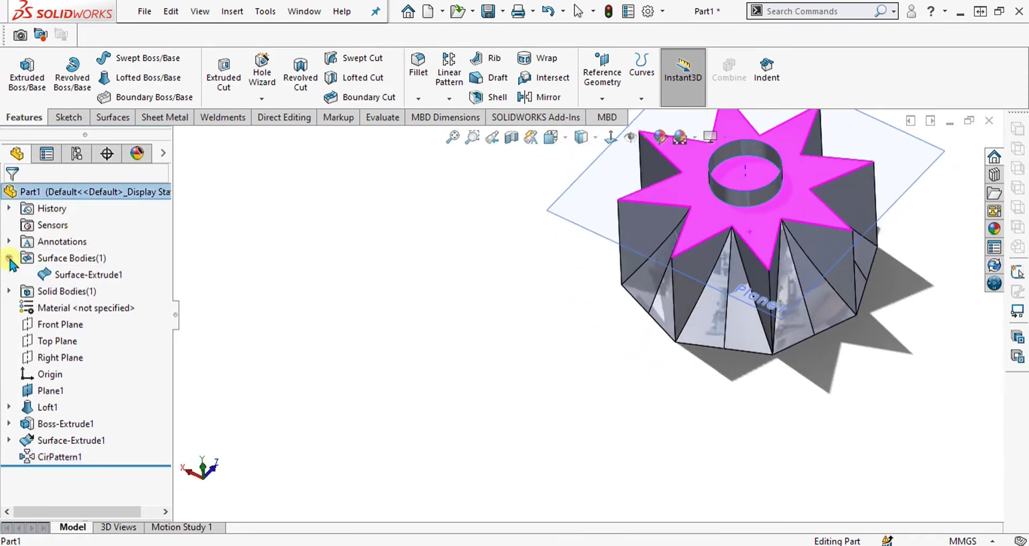
click(86, 275)
click(96, 256)
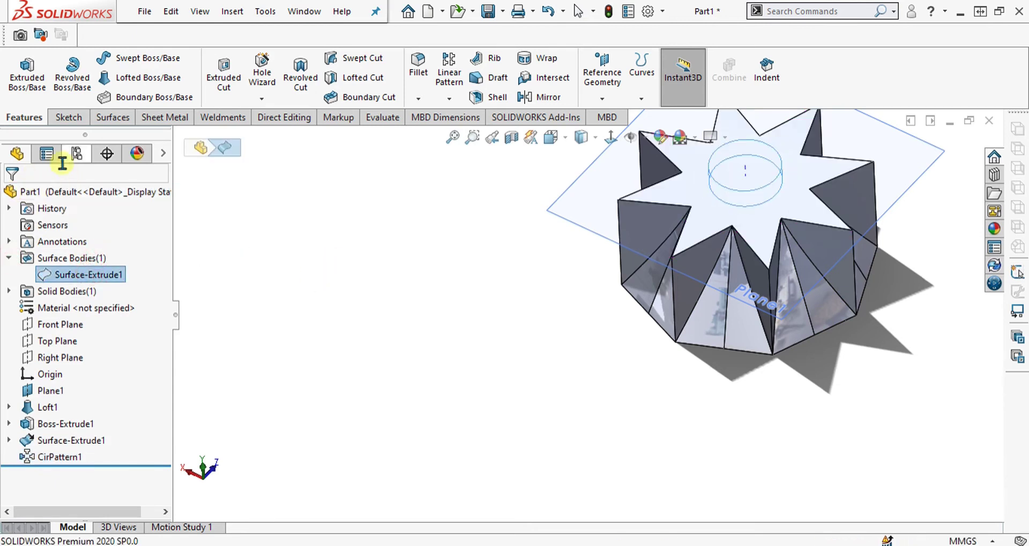
Open a face-on sketch on the Right Plane after checking the drawing's 30 side dimension
click(60, 357)
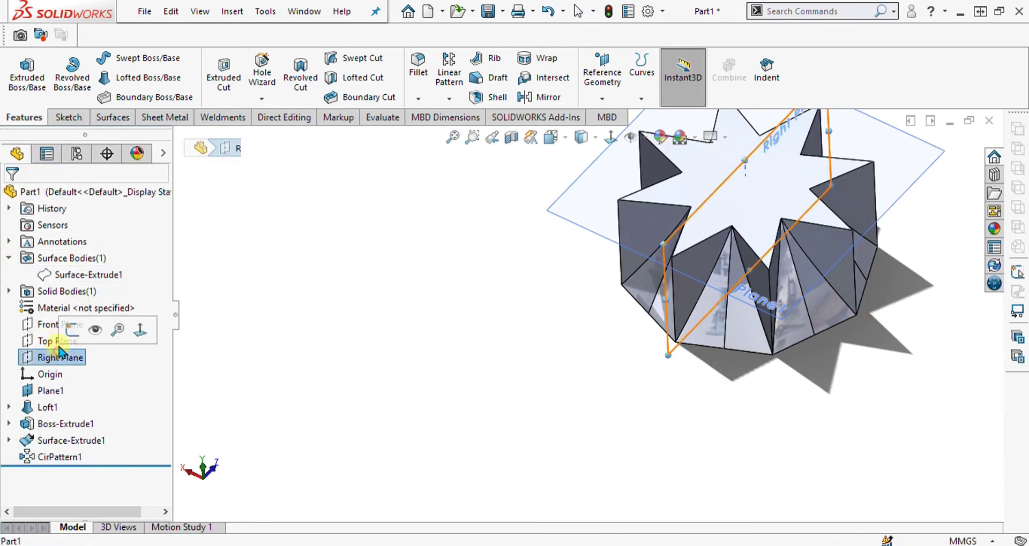
click(66, 118)
click(18, 81)
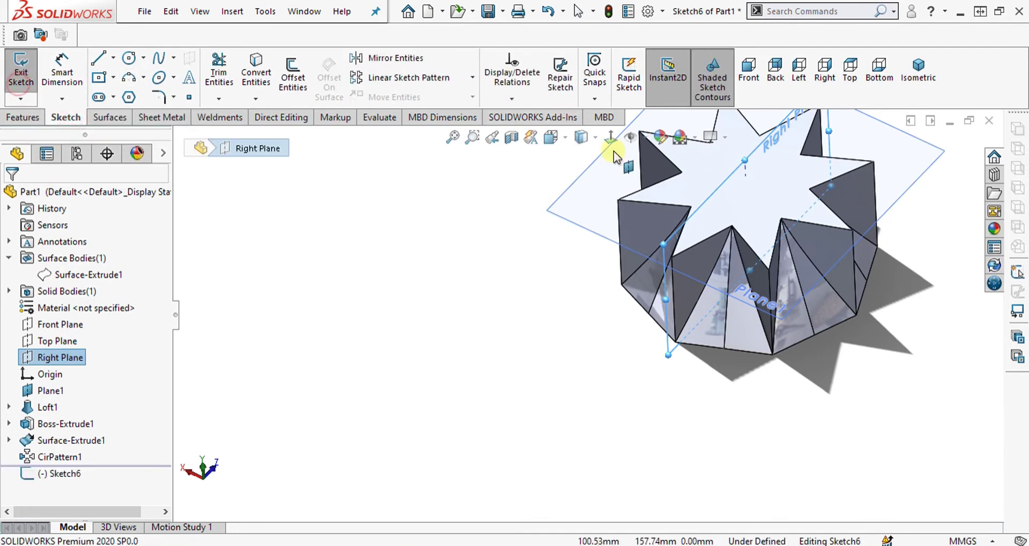
click(611, 138)
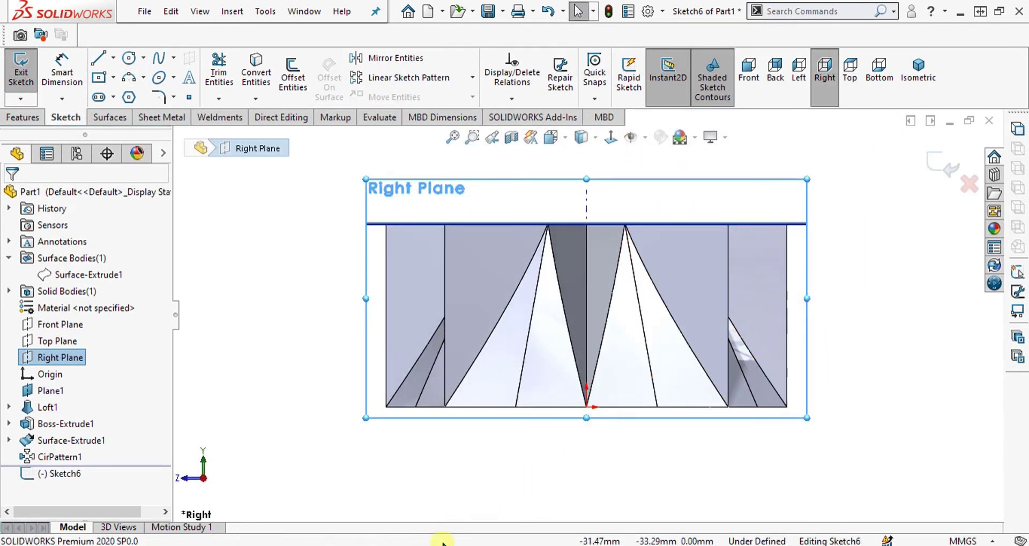
click(653, 423)
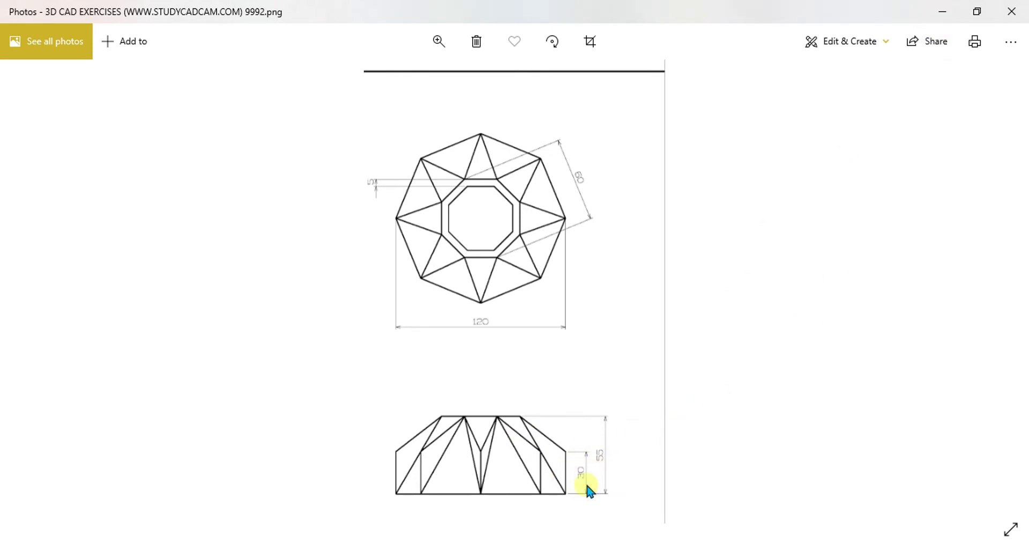
click(946, 8)
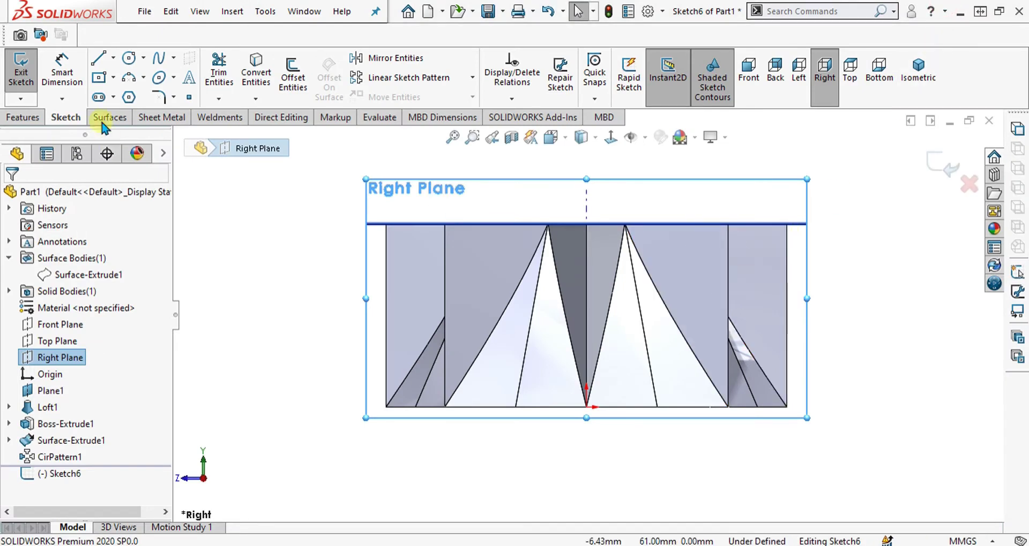
Begin a line at a star vertex and show hidden edges as dashed lines
click(99, 58)
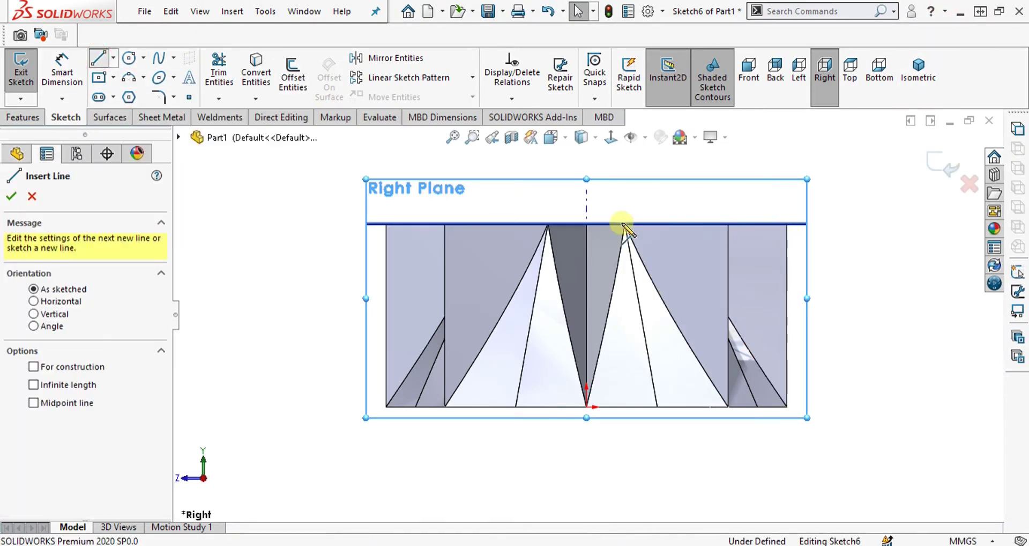
scroll(717, 231, down, 3)
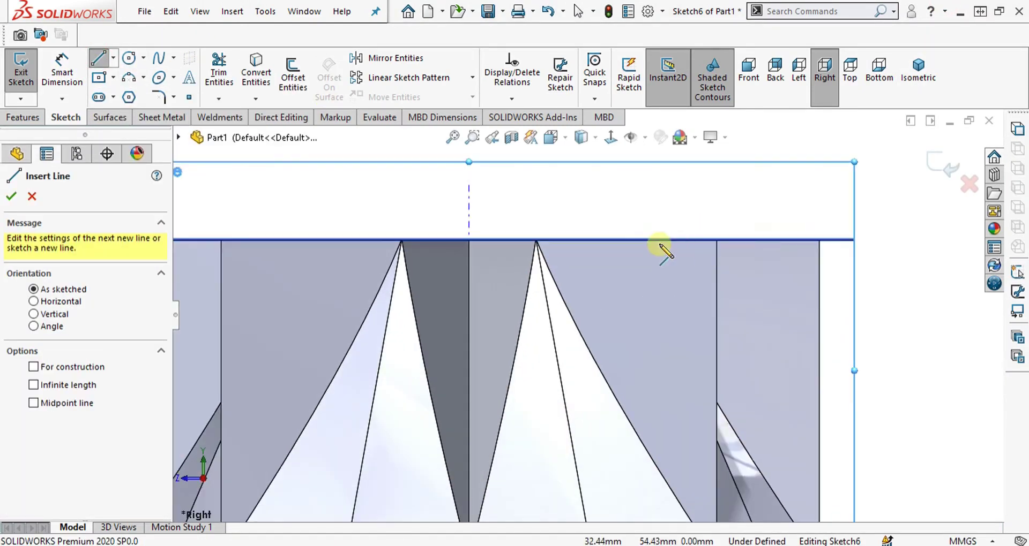
middle_drag(659, 245, 677, 324)
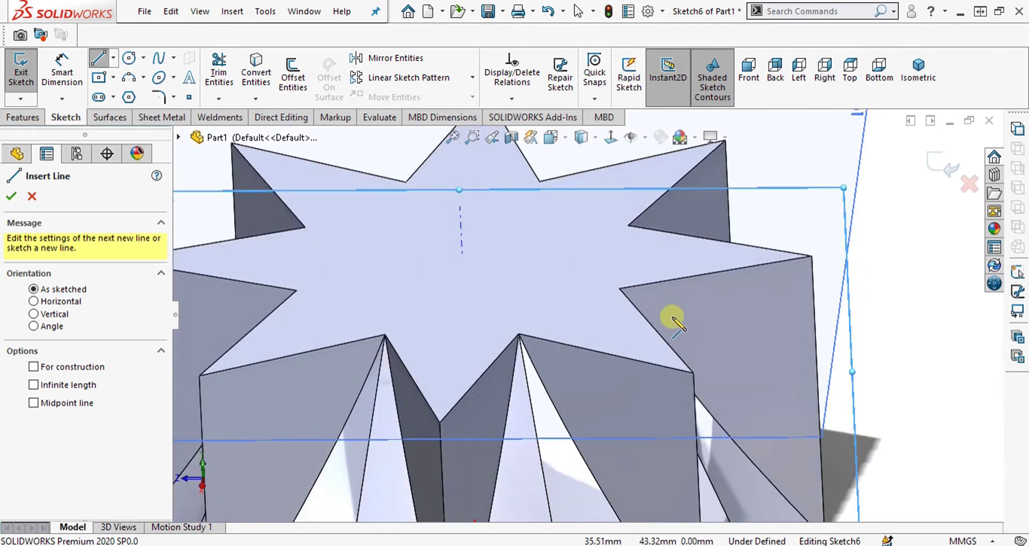
click(622, 290)
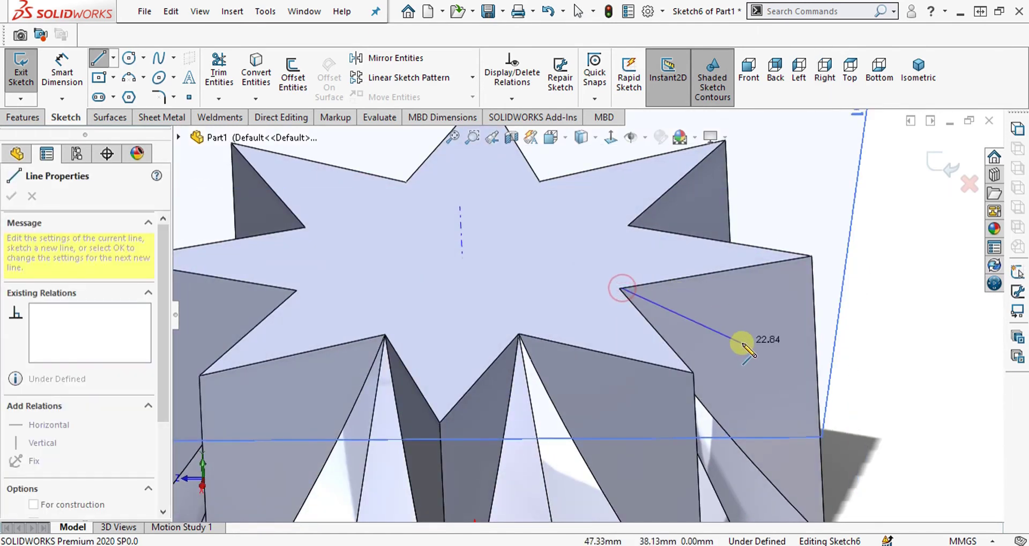
scroll(779, 370, up, 3)
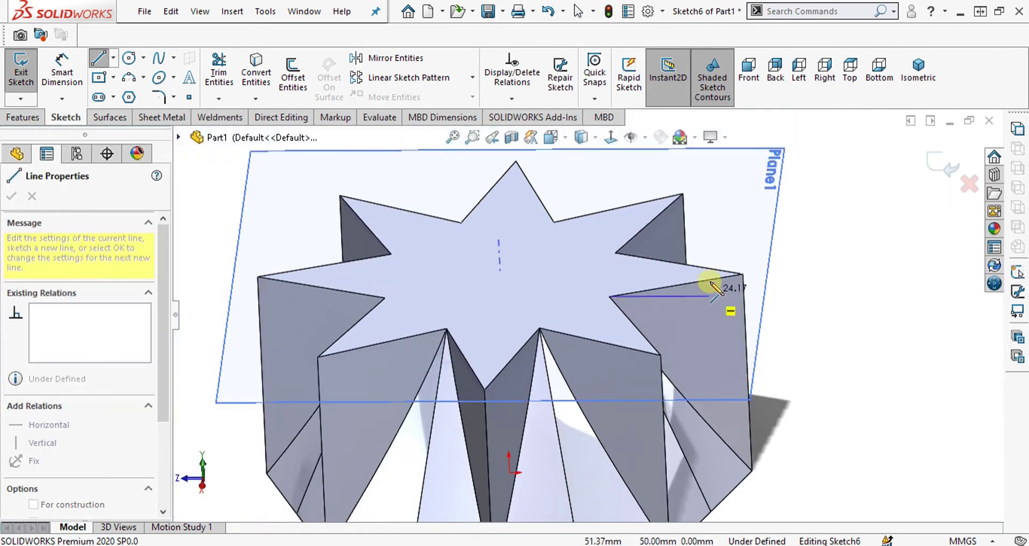
click(611, 137)
click(581, 138)
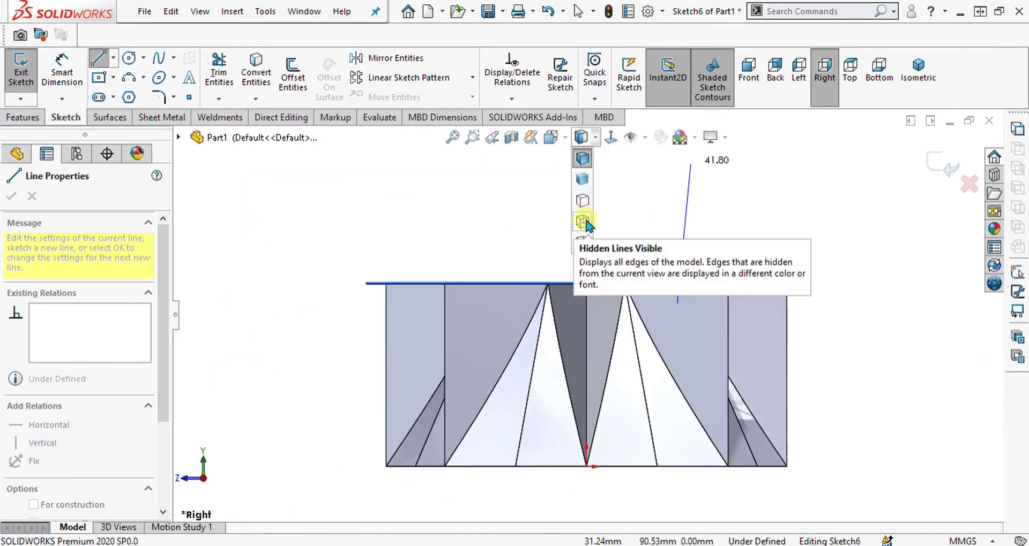
click(581, 185)
scroll(755, 314, down, 2)
key(Escape)
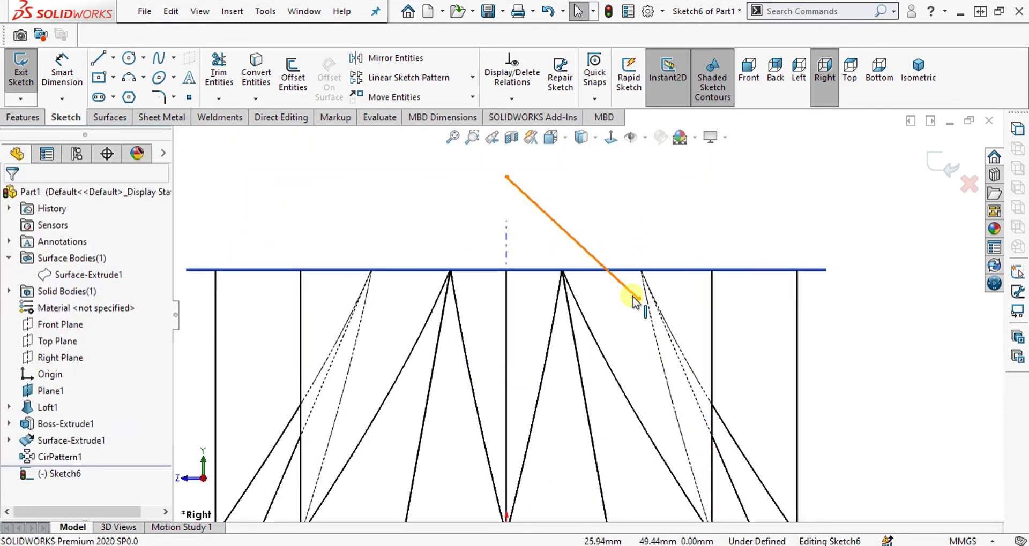
Make the line's top end coincident with the slanted edge and drag its free end down right
drag(637, 299, 639, 271)
scroll(645, 271, down, 3)
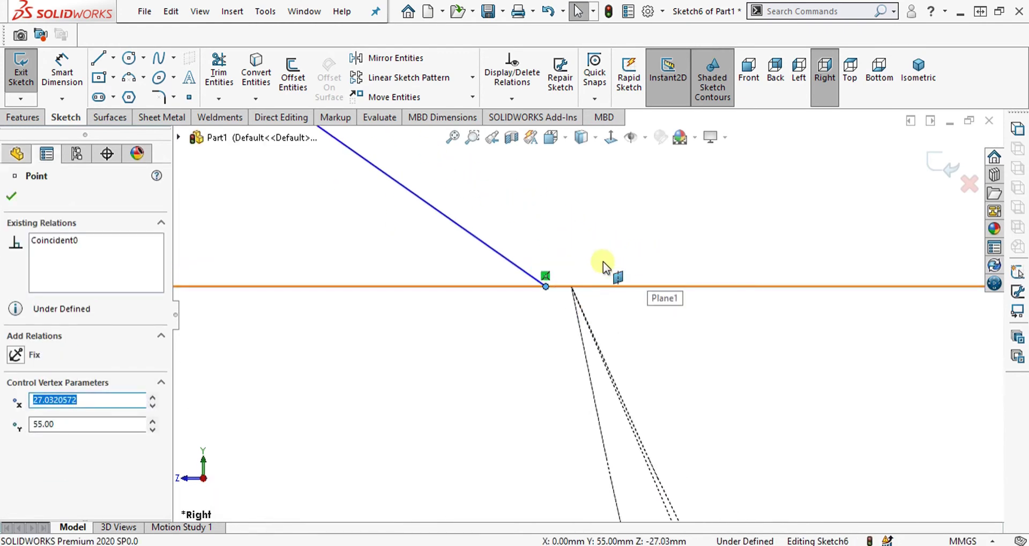
ctrl+click(573, 295)
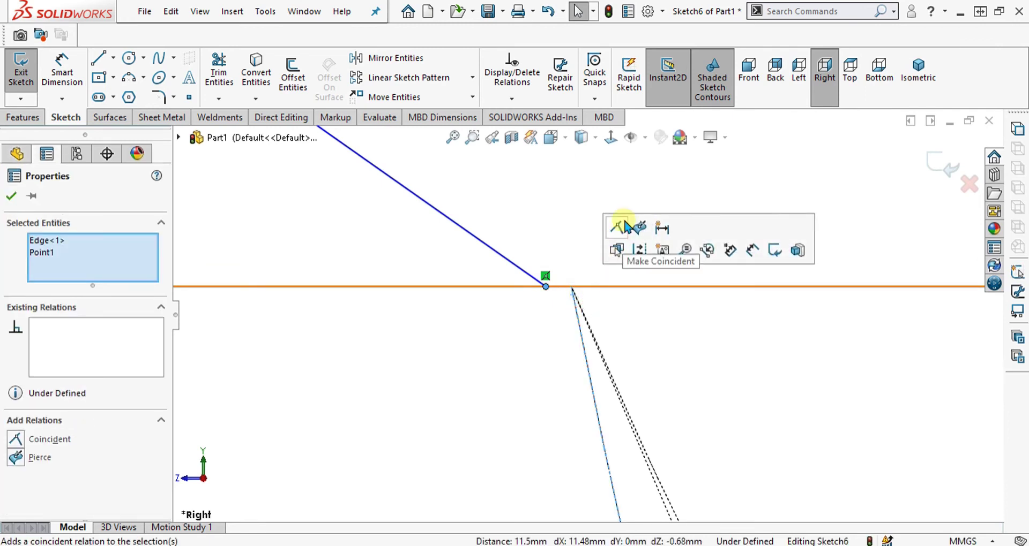
click(620, 231)
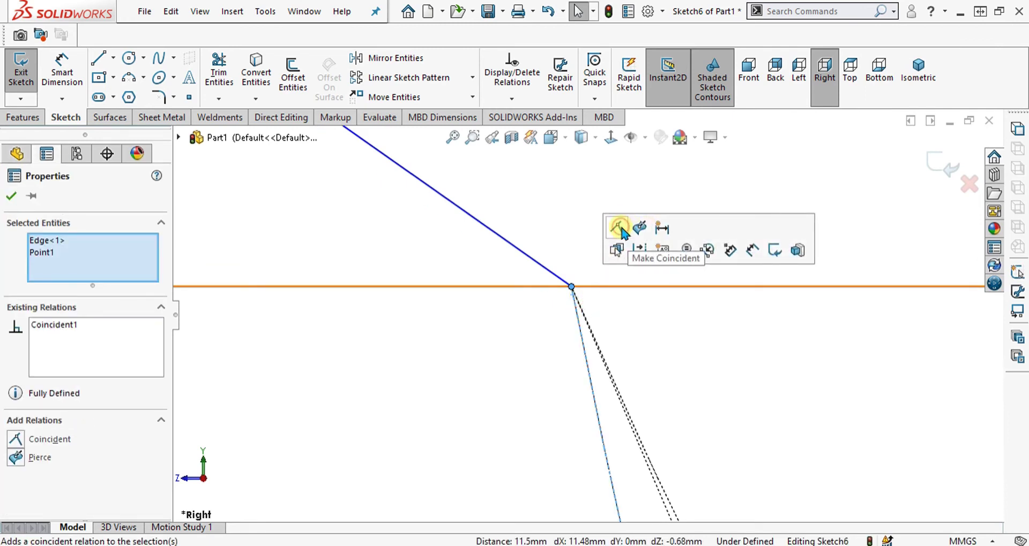
scroll(544, 252, up, 3)
scroll(627, 321, up, 3)
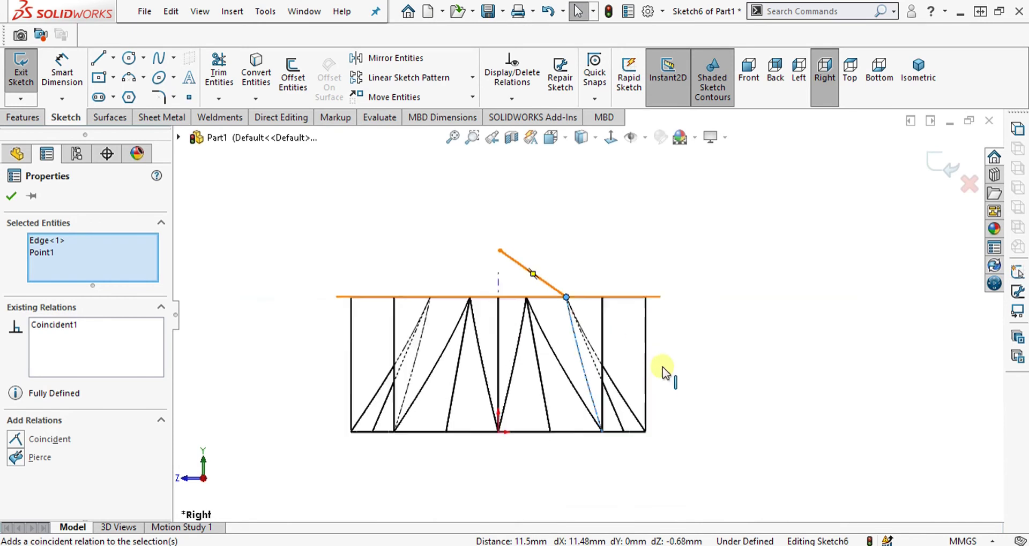
scroll(423, 193, down, 2)
drag(365, 142, 587, 316)
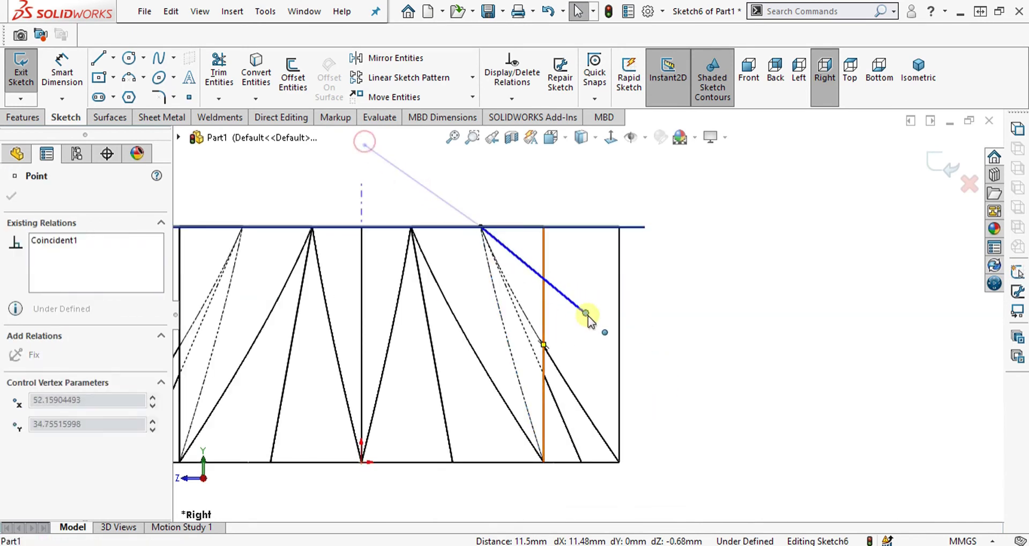
drag(634, 361, 635, 361)
Dimension the line's lower end 30 mm high
click(63, 60)
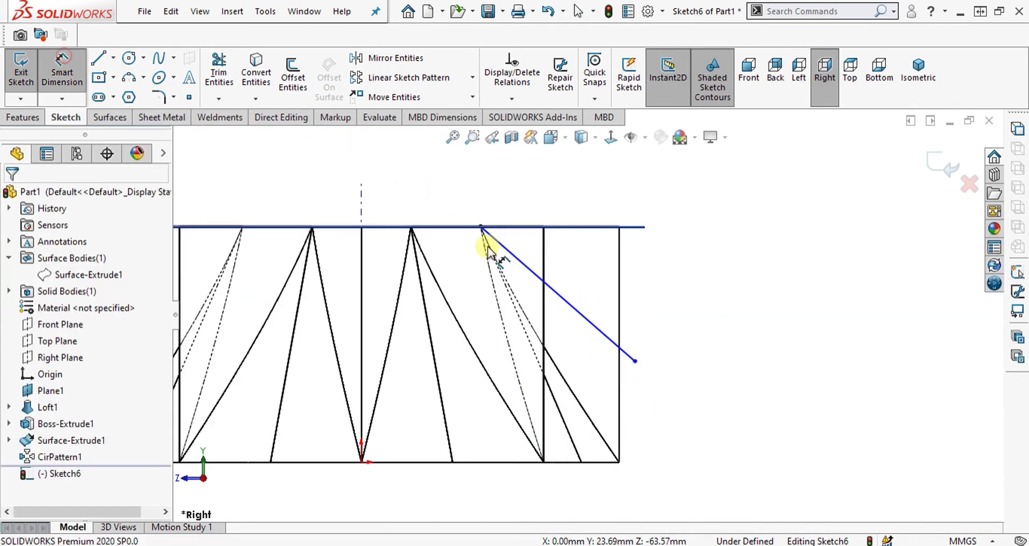
click(620, 462)
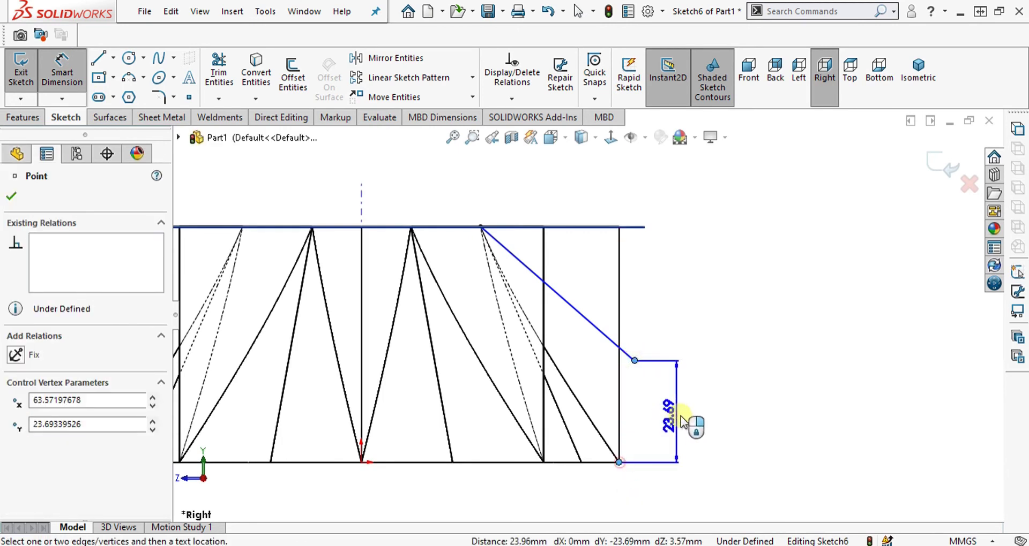
click(677, 384)
text(30)
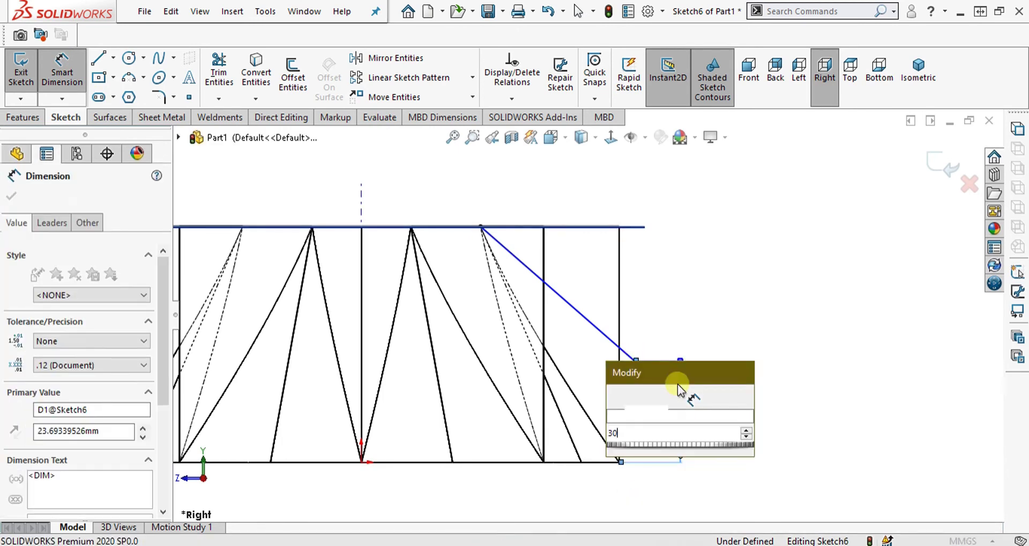
key(Return)
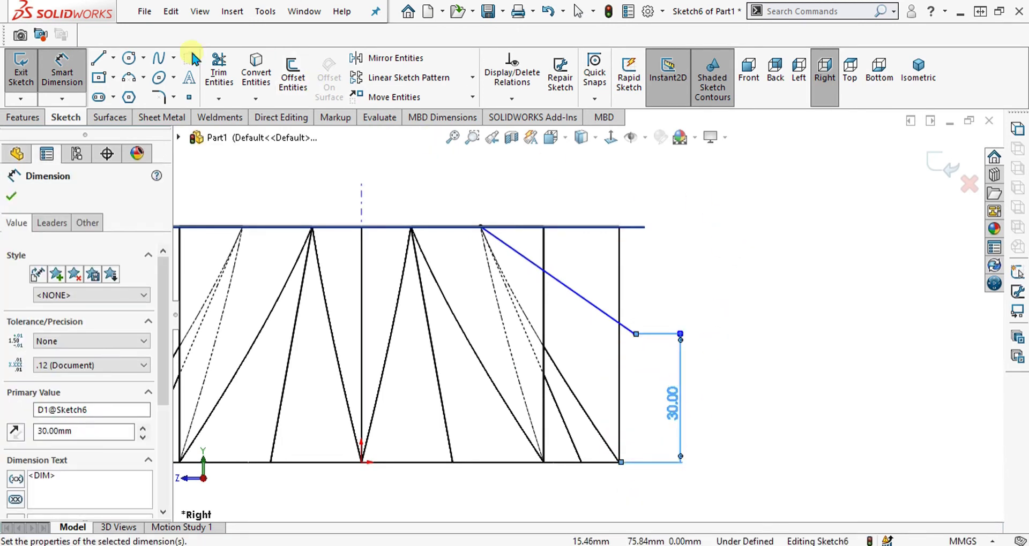
Close the profile with vertical, horizontal and return lines, then restore shaded display
click(104, 55)
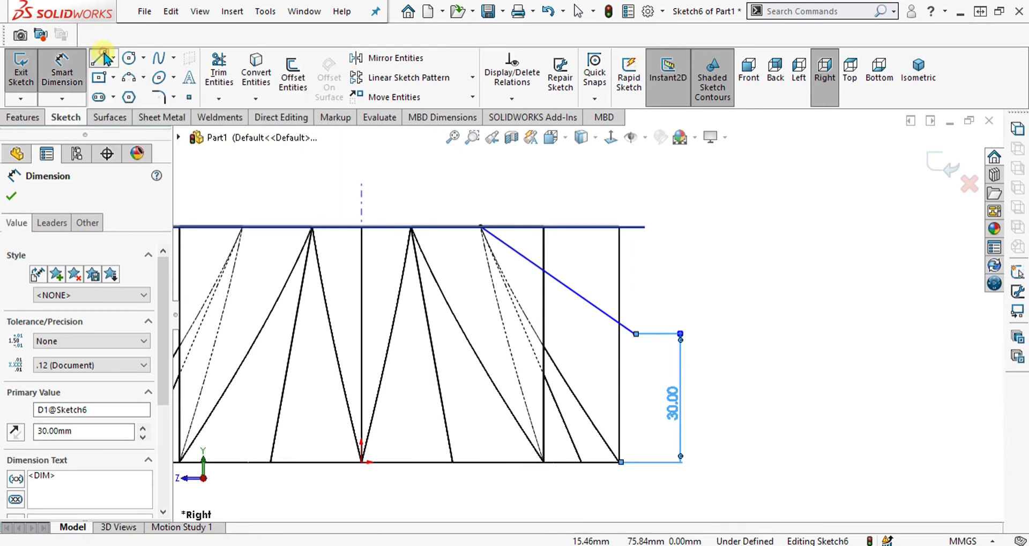
click(479, 227)
click(480, 184)
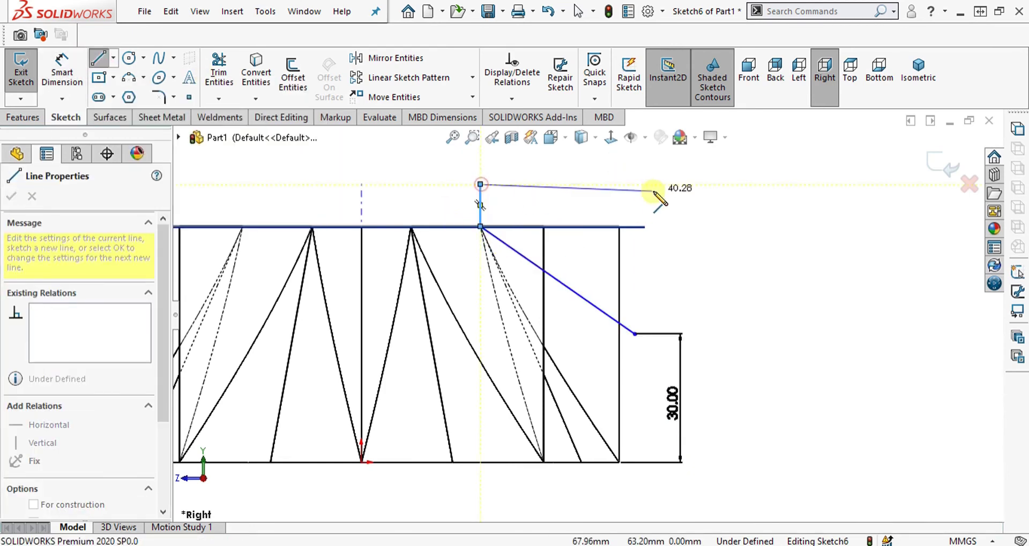
click(658, 184)
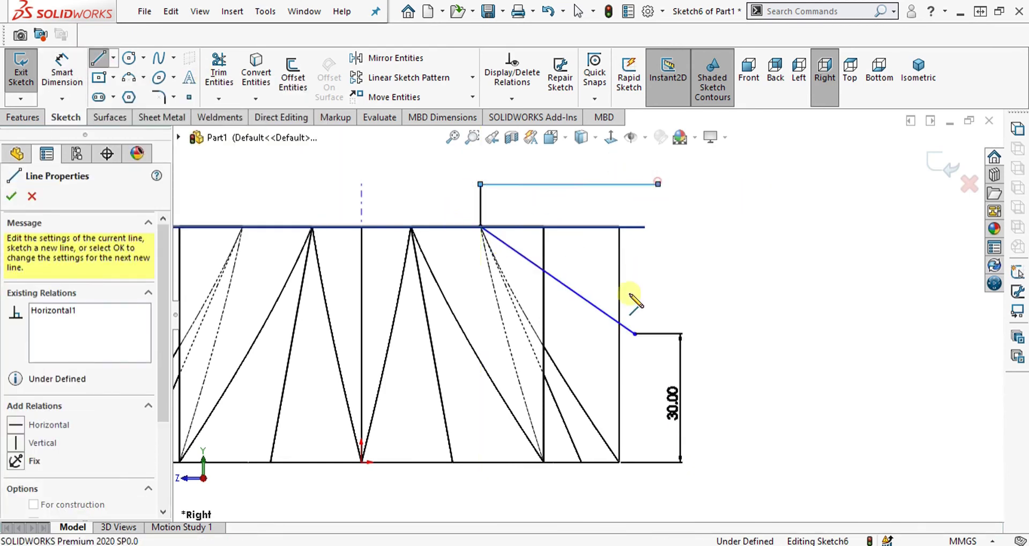
click(635, 334)
mouse_move(690, 272)
middle_down()
mouse_move(673, 280)
mouse_move(679, 349)
mouse_move(650, 395)
mouse_move(632, 502)
mouse_move(670, 471)
middle_up()
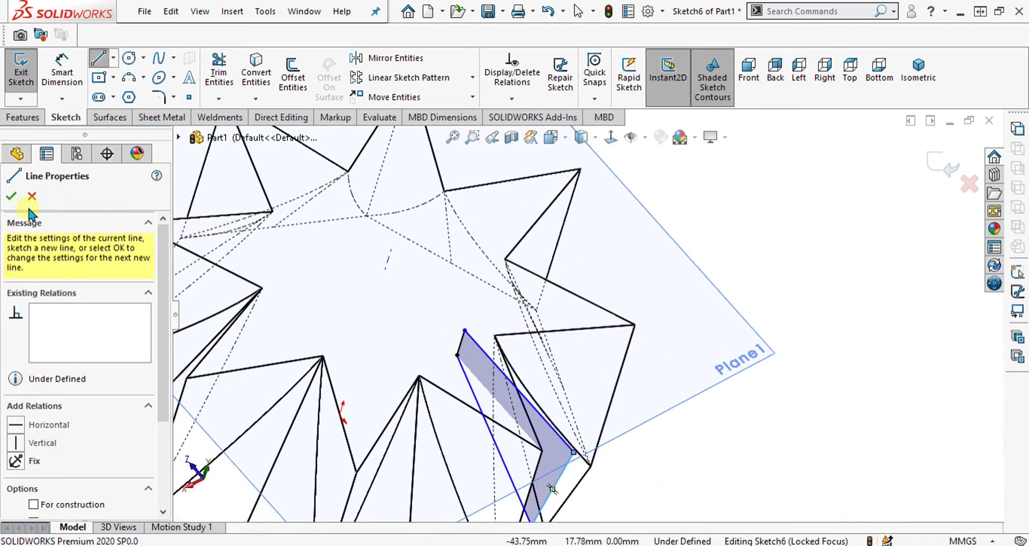
click(15, 195)
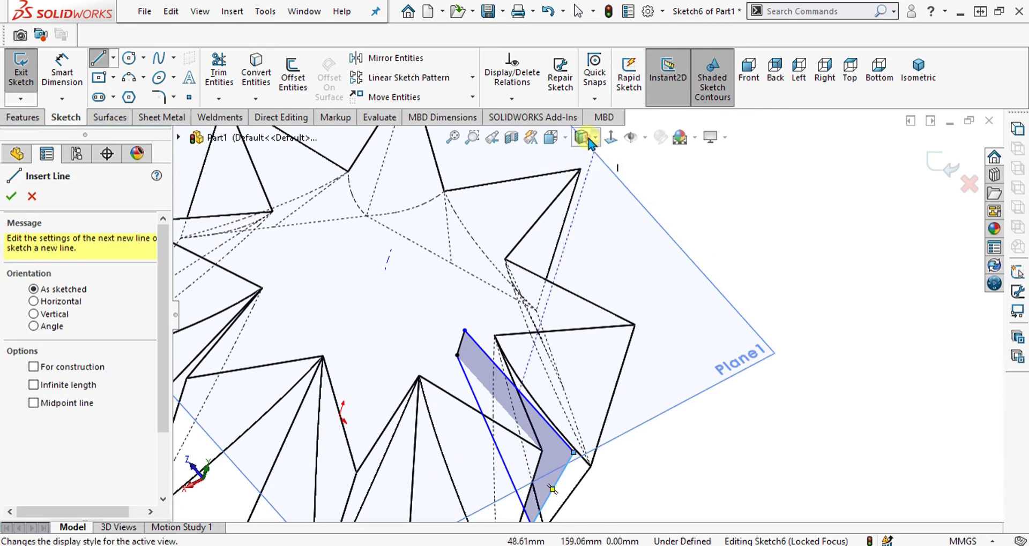
click(583, 160)
click(33, 117)
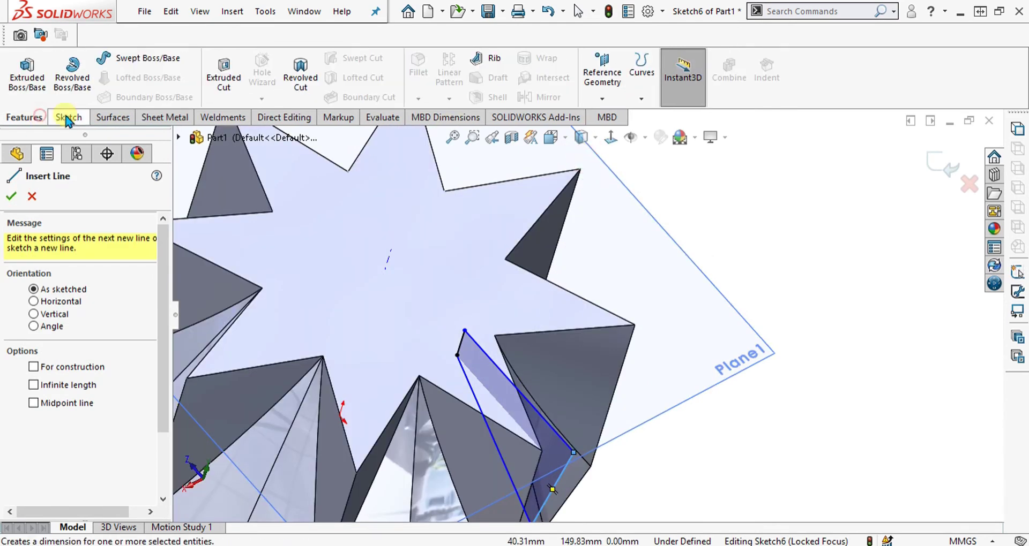
Start an extruded cut with Direction 1 Up To Vertex at the pyramid apex
click(208, 75)
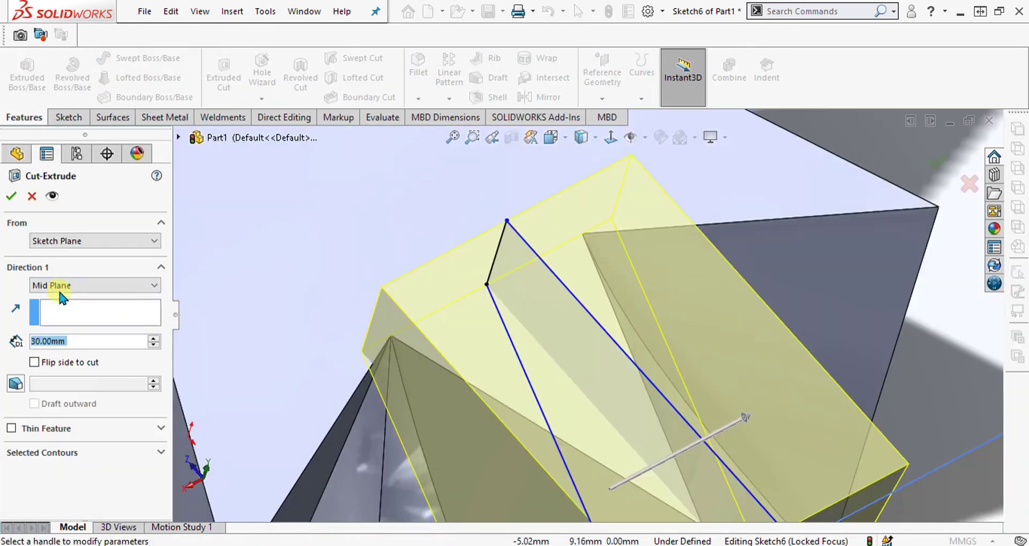
click(62, 285)
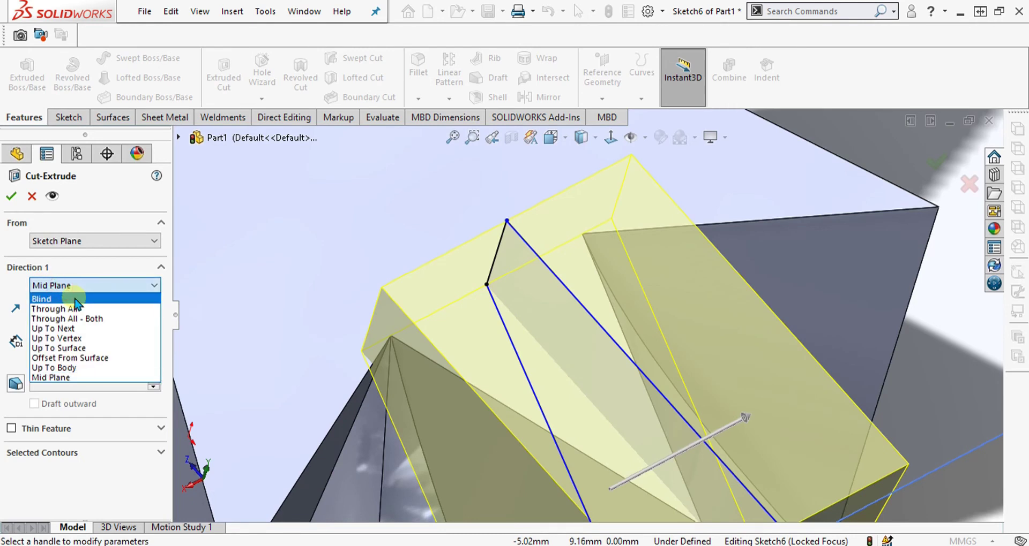
click(84, 339)
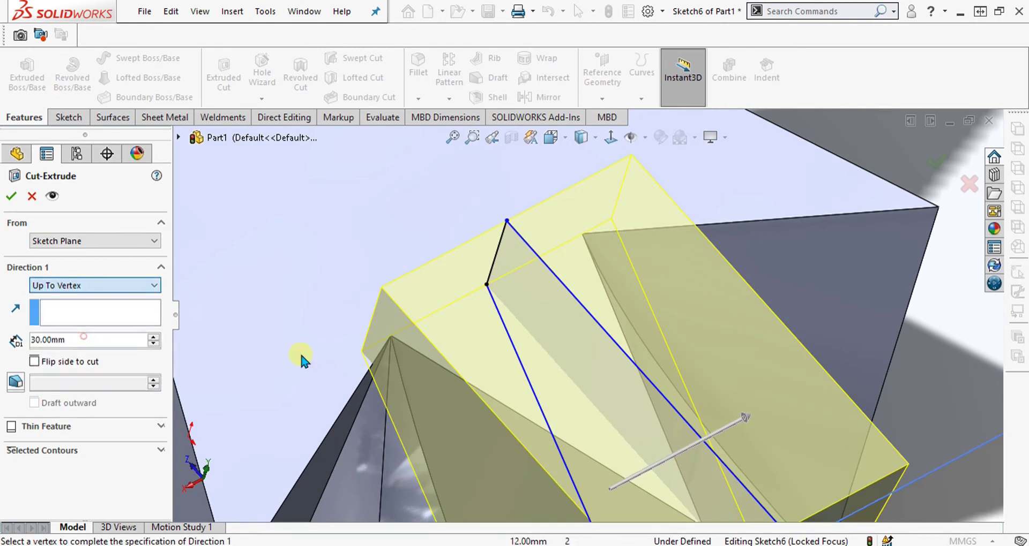
click(391, 337)
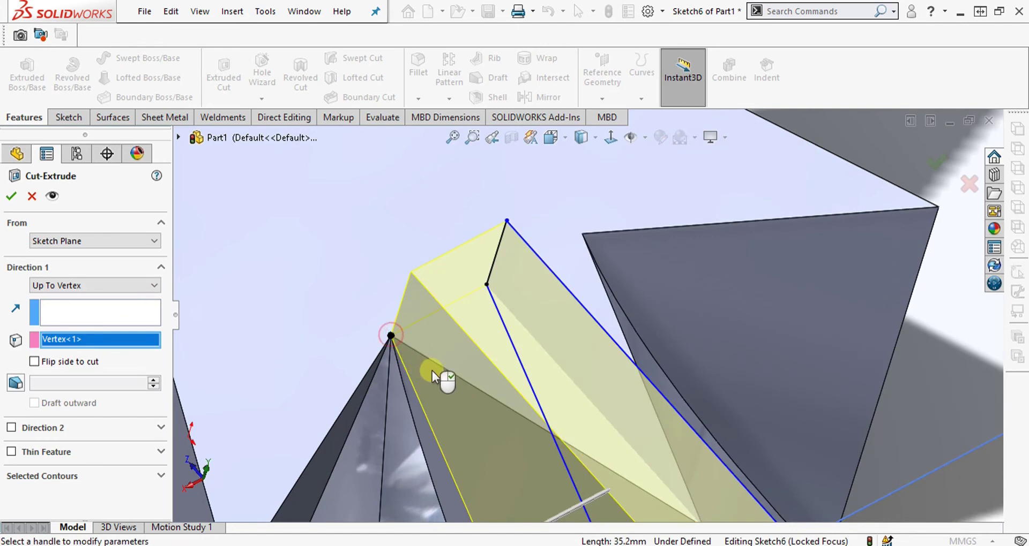
Add Direction 2 Up To Vertex at the opposite apex and apply Cut-Extrude1
click(12, 426)
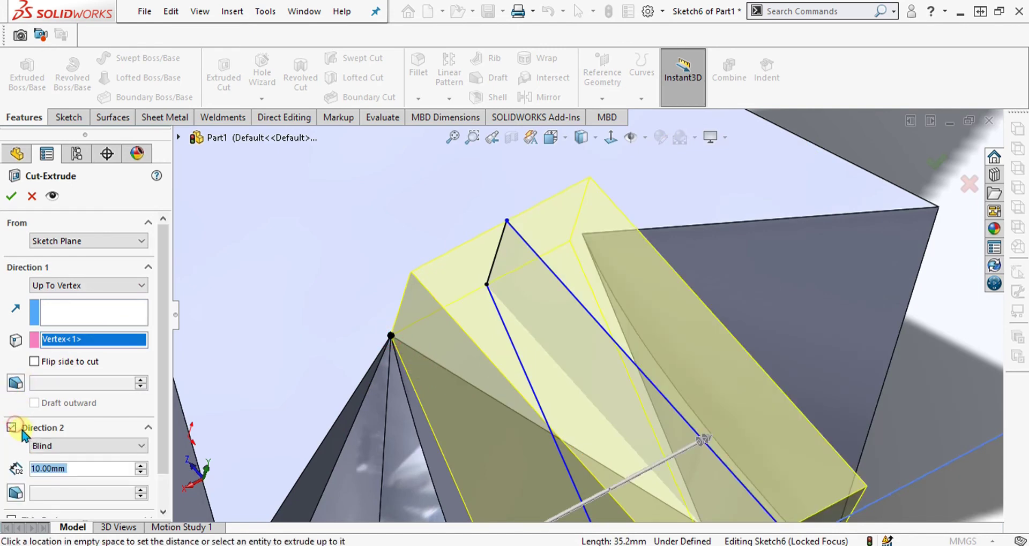
click(69, 445)
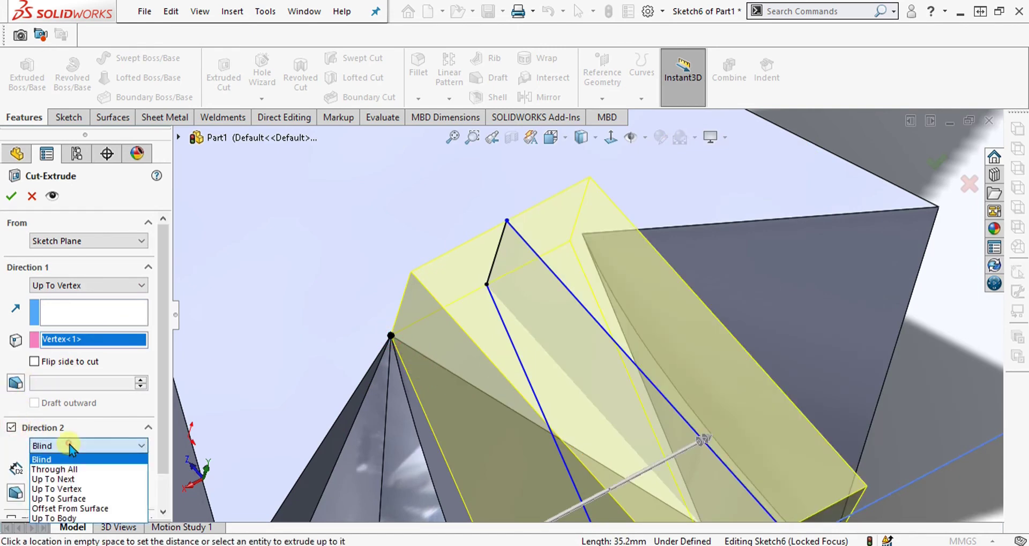
click(95, 489)
middle_drag(688, 273, 622, 298)
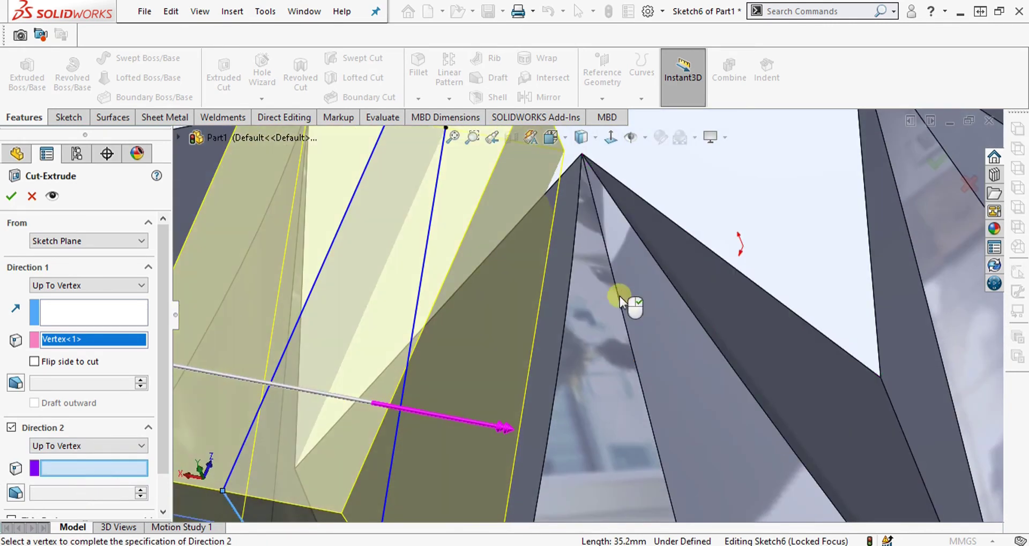
click(582, 157)
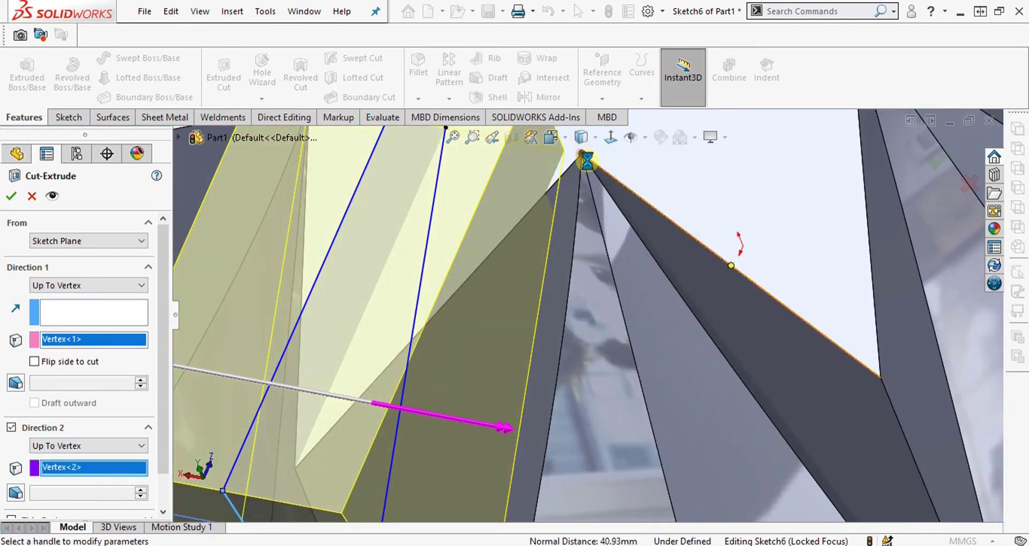
scroll(583, 158, up, 5)
middle_drag(595, 160, 676, 189)
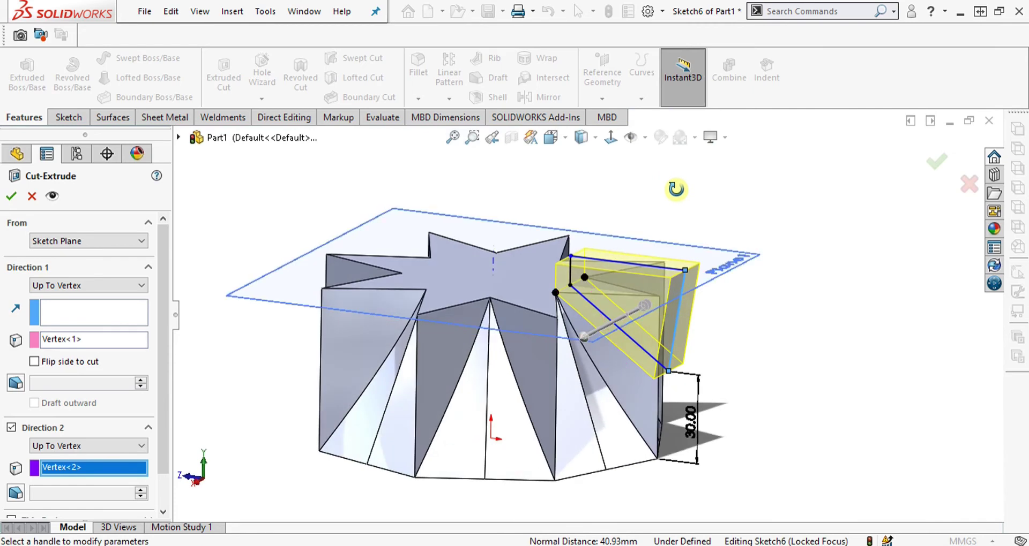
click(12, 196)
middle_drag(647, 340, 712, 390)
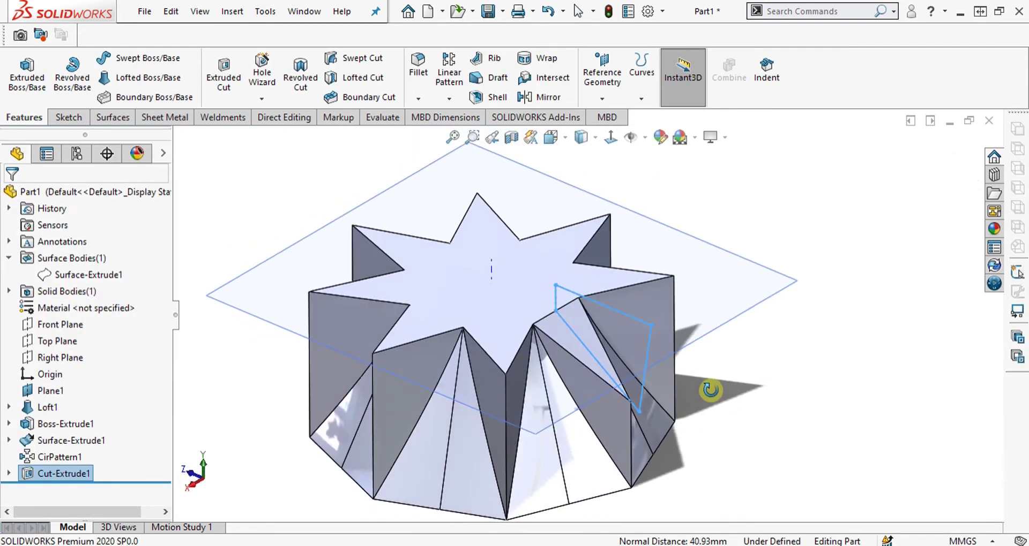
Unhide the cylindrical Surface-Extrude1 body so it rises from the star's centre
click(177, 445)
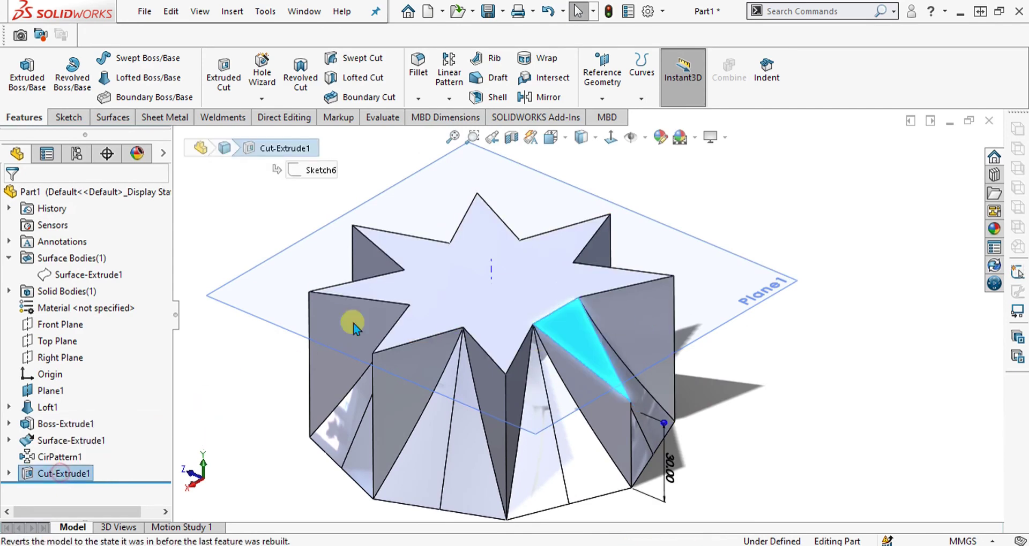
scroll(501, 338, down, 3)
right_click(69, 275)
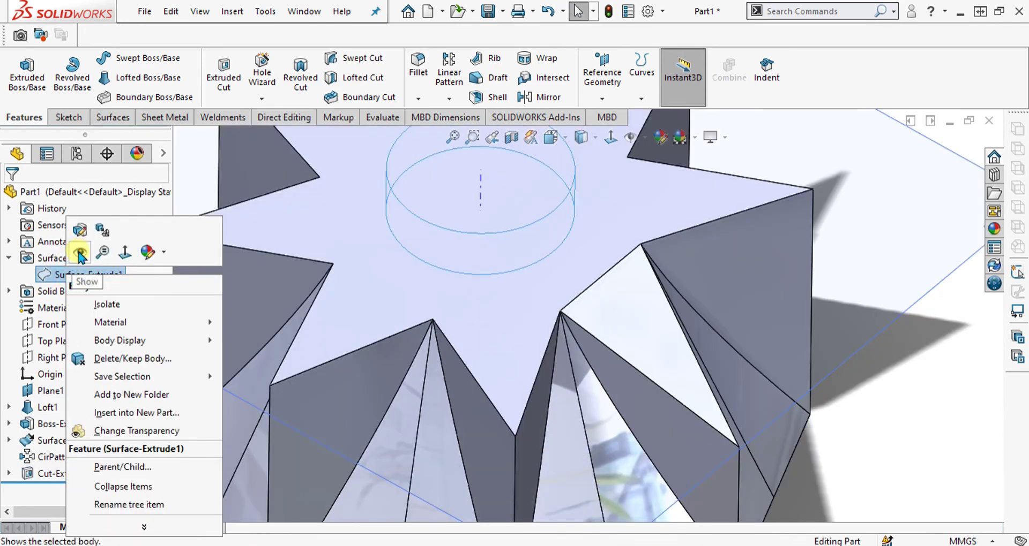
click(80, 256)
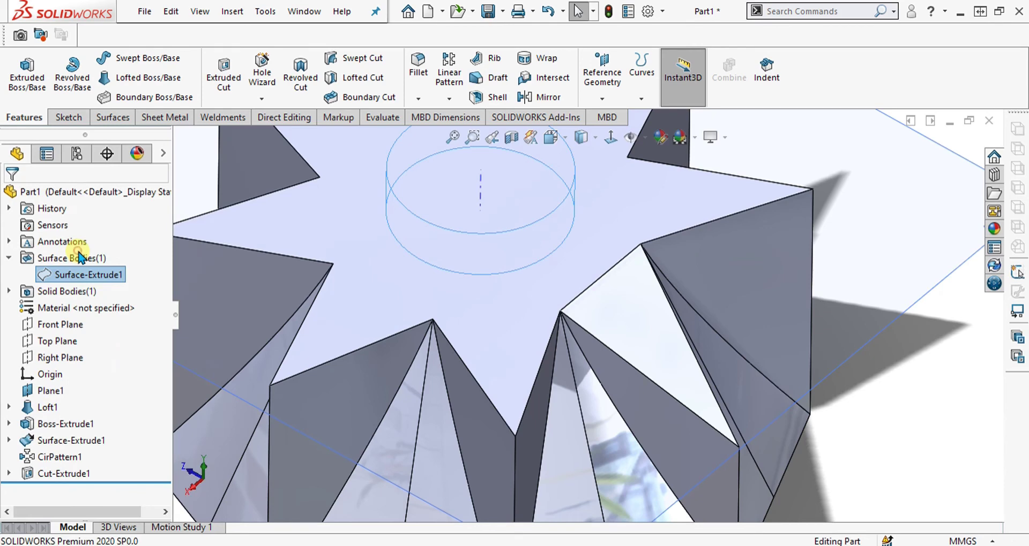
click(932, 394)
click(450, 98)
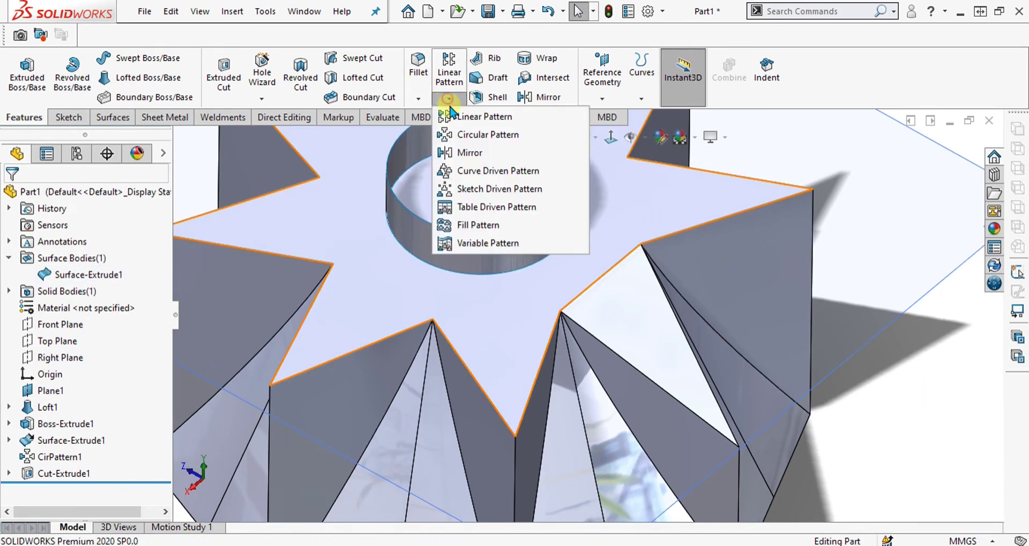
Circular-pattern Cut-Extrude1 around the central axis: 8 equal instances over 360°
click(473, 135)
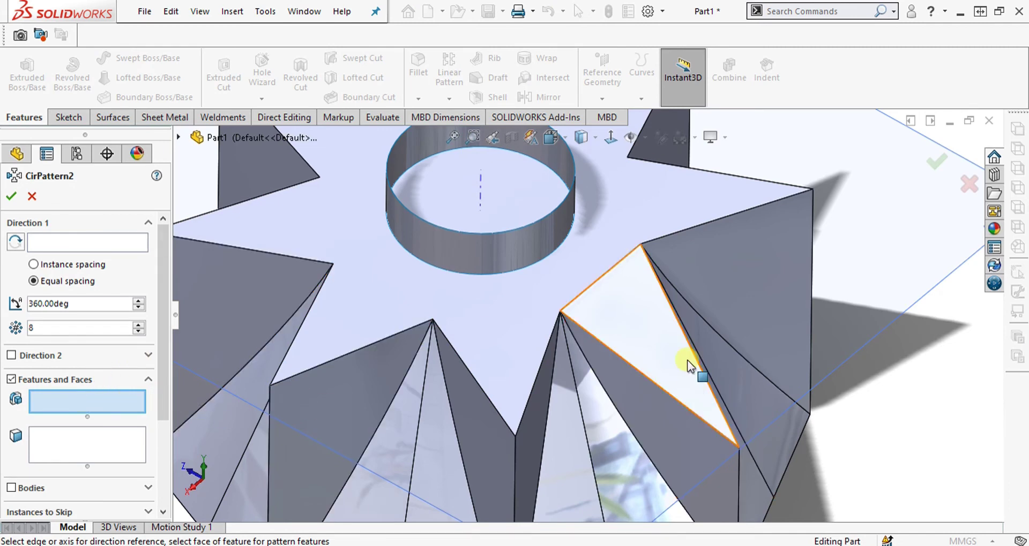
click(646, 334)
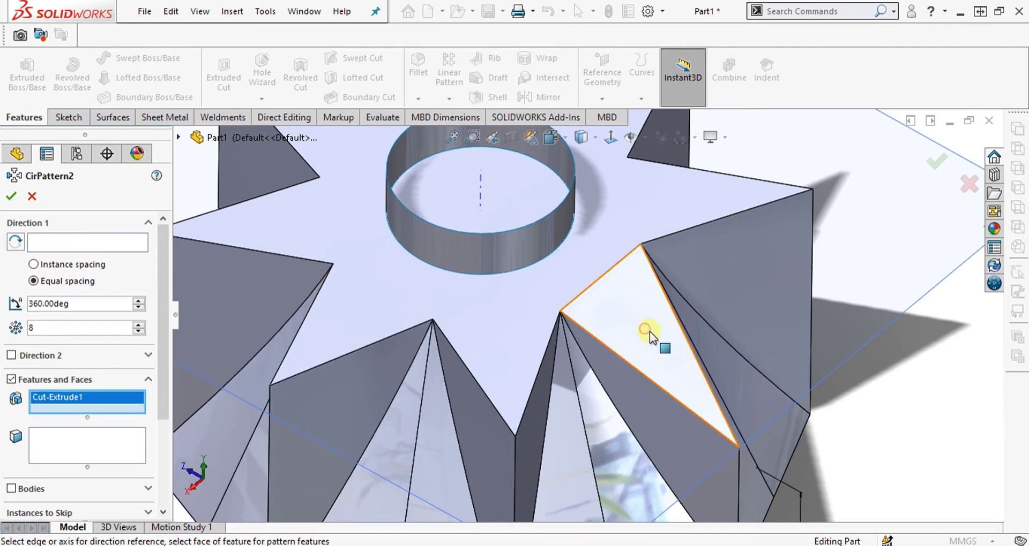
click(56, 243)
click(482, 186)
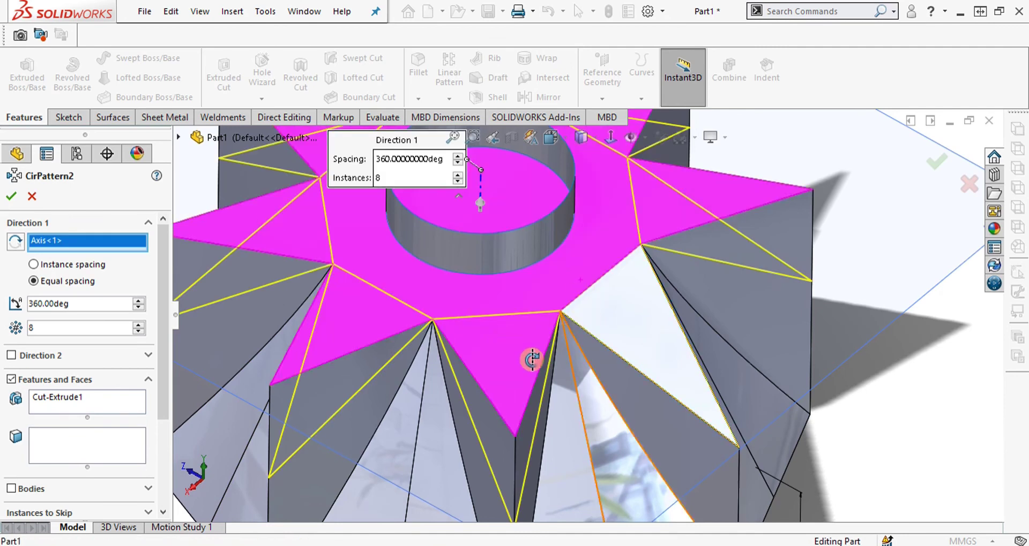
scroll(470, 306, up, 5)
click(12, 196)
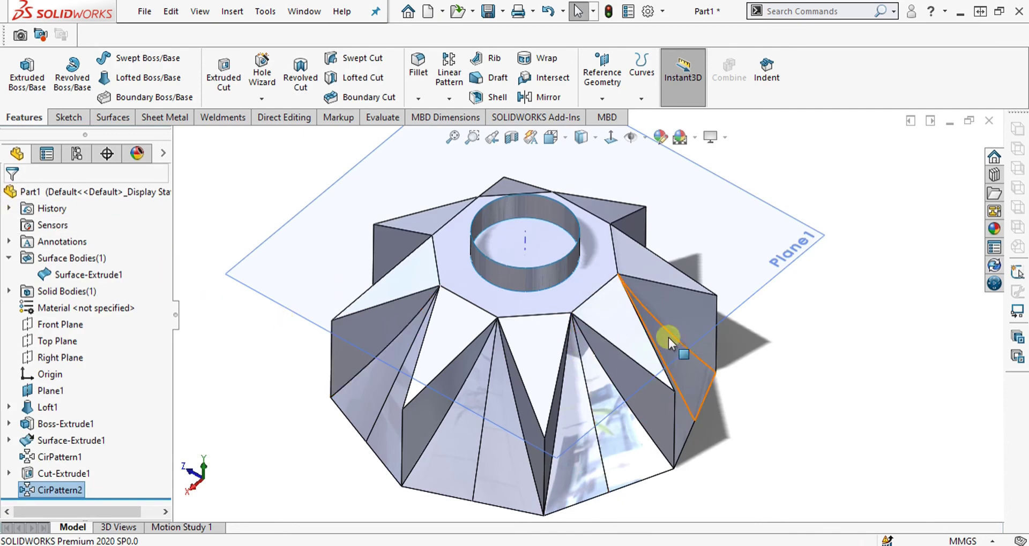
mouse_move(668, 337)
middle_down()
mouse_move(742, 218)
mouse_move(647, 337)
middle_up()
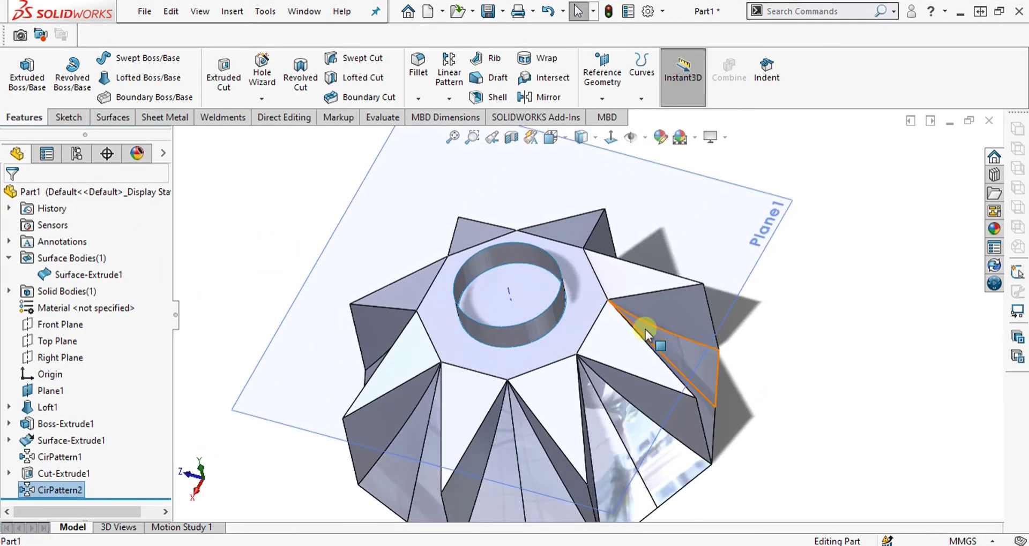
Hide the cylindrical Surface-Extrude1 body
right_click(83, 282)
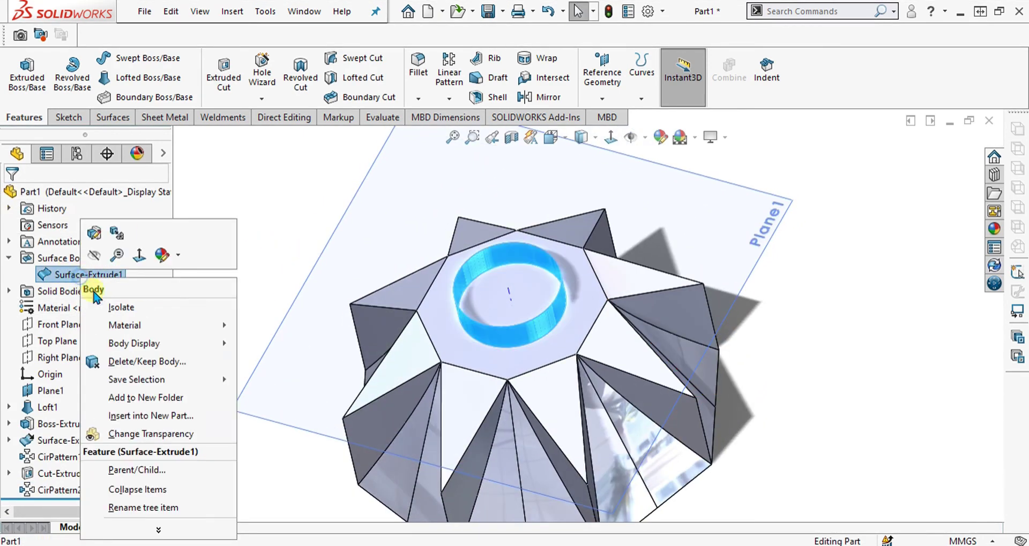
click(95, 259)
click(548, 282)
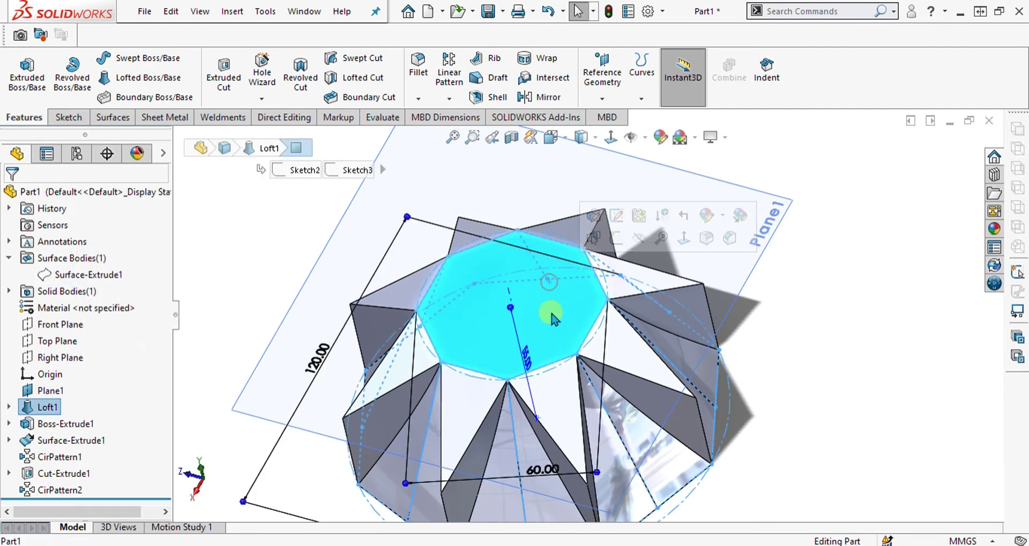
Start a new sketch on the octagonal top face, viewed normal to it
click(68, 116)
click(20, 66)
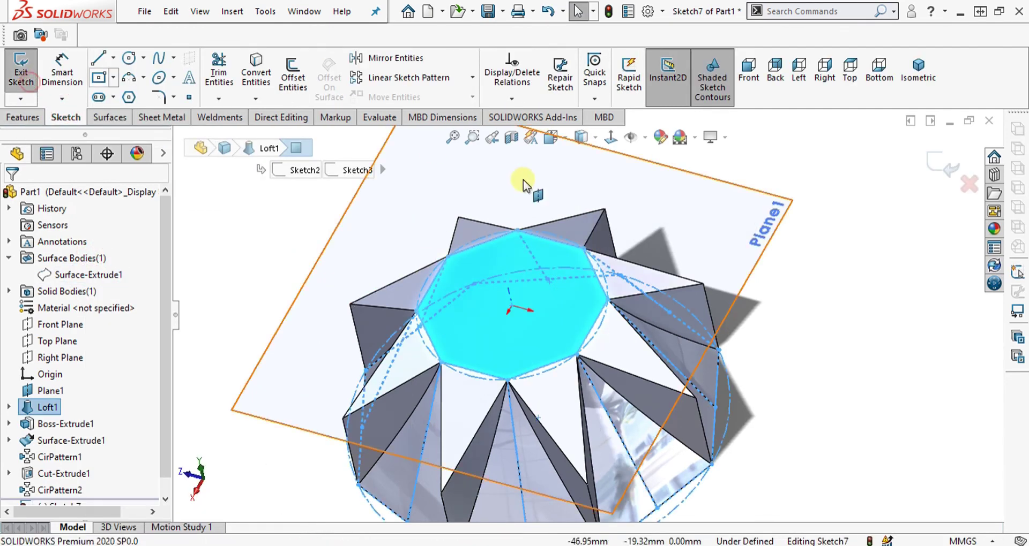
click(611, 166)
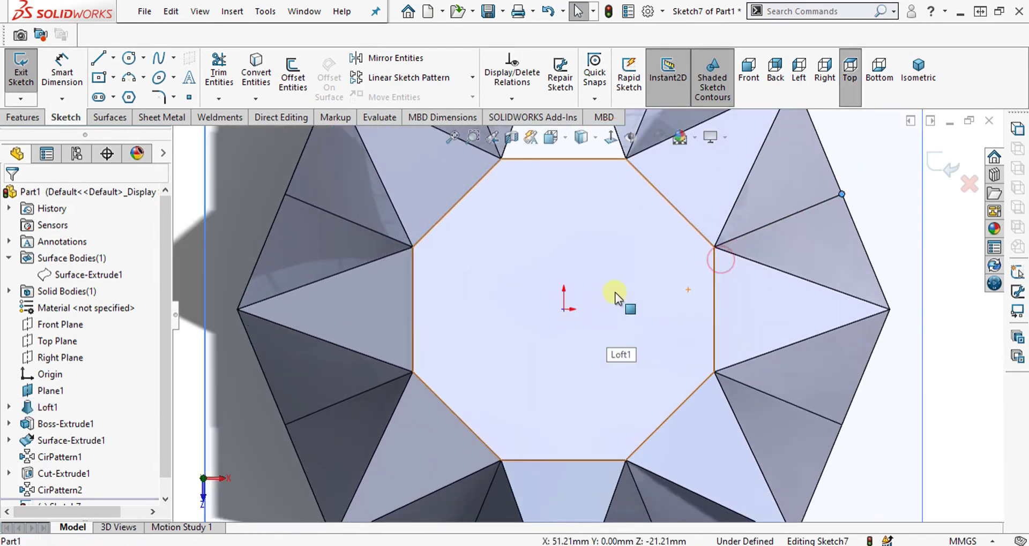
Offset the top octagon 5 mm inward and begin an extruded cut from it
click(615, 292)
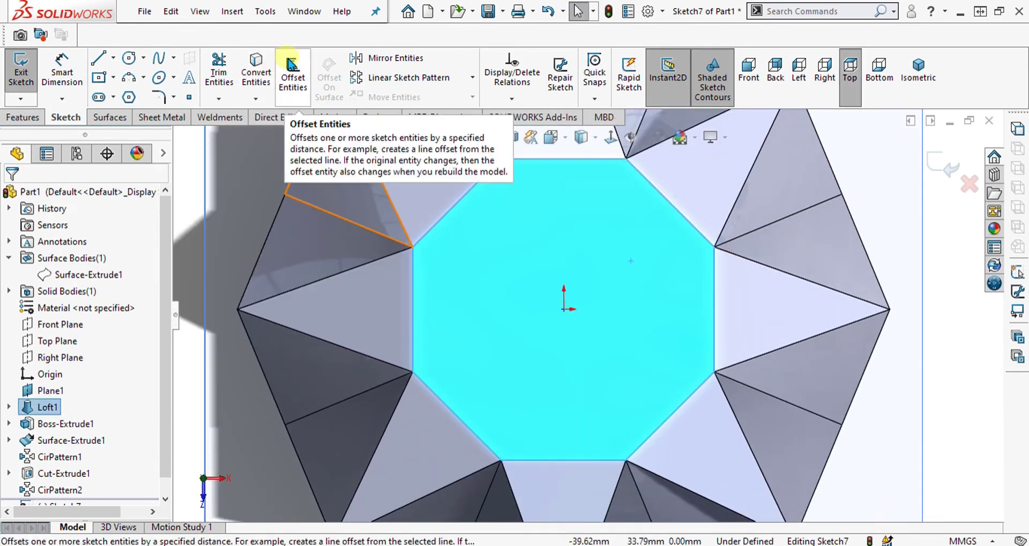
click(288, 69)
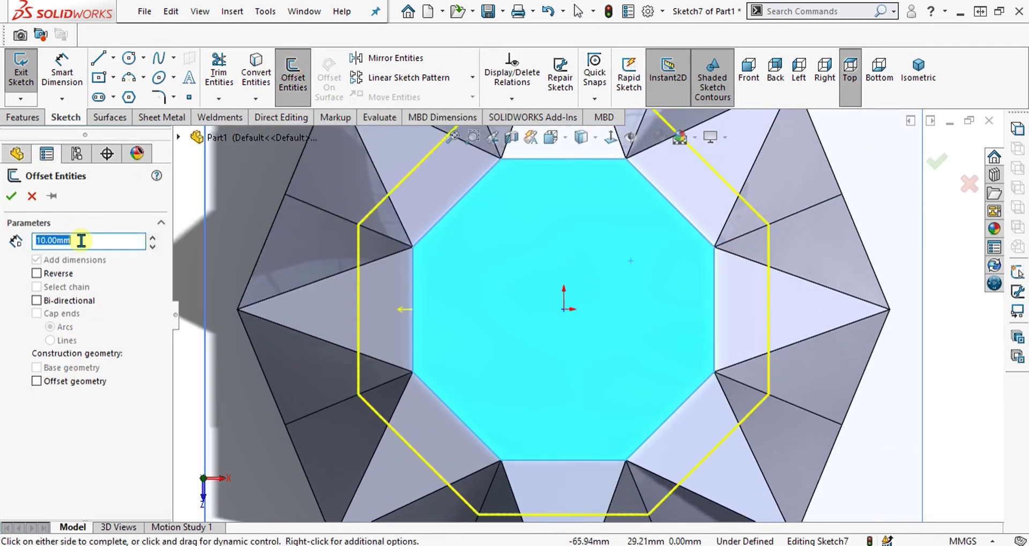
text(5)
key(Return)
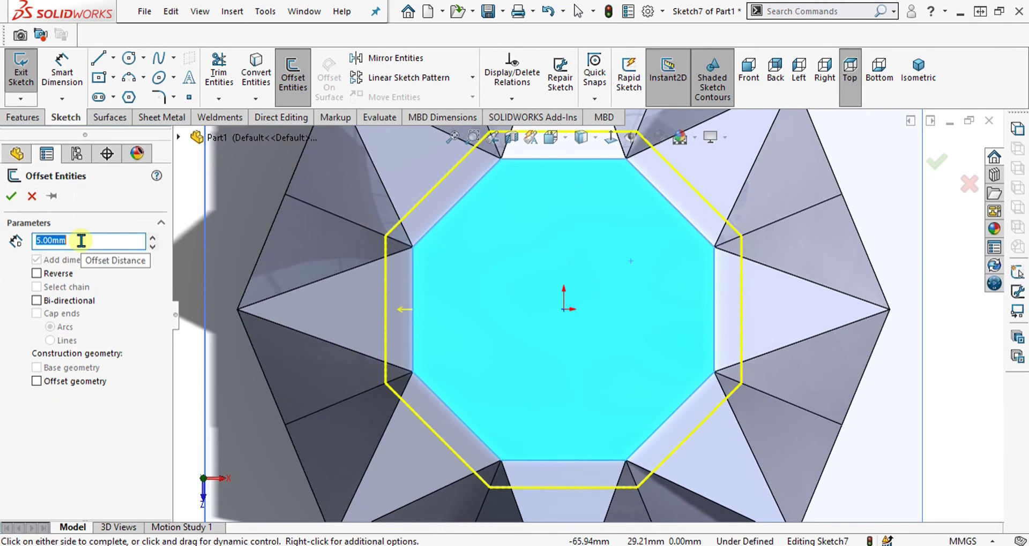
click(36, 274)
click(18, 195)
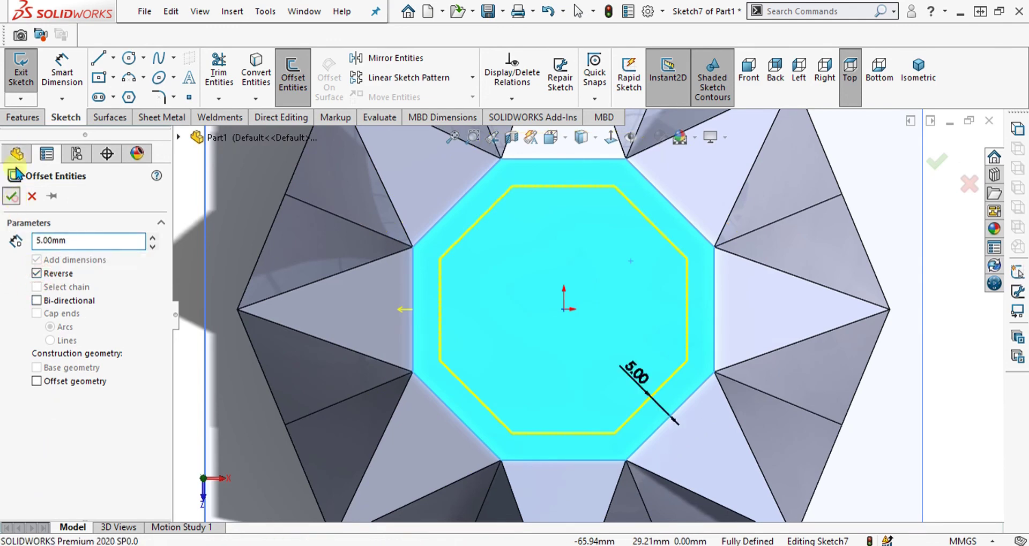
click(22, 116)
click(234, 85)
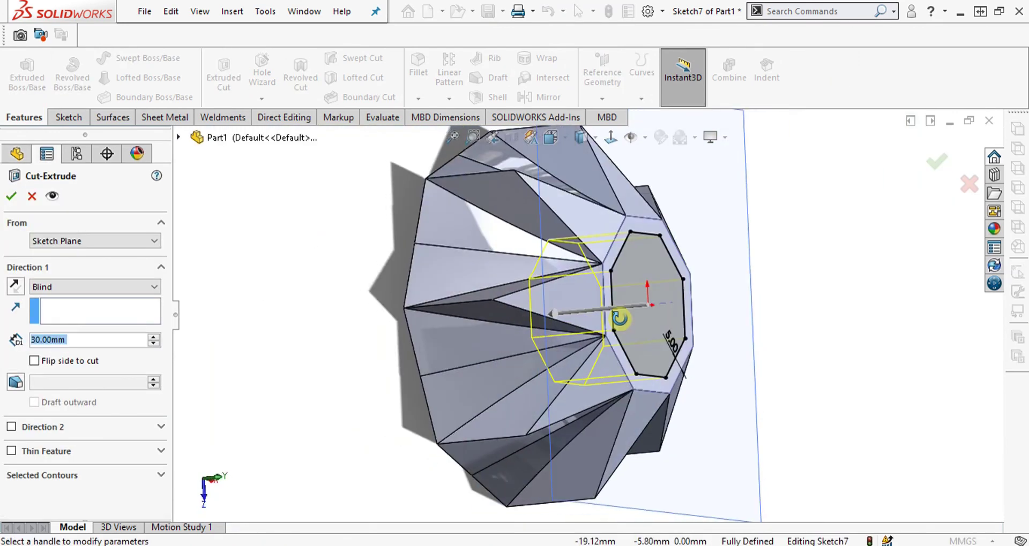
Cut the inner octagon Through All - Both to make a central octagonal hole
click(109, 288)
click(123, 321)
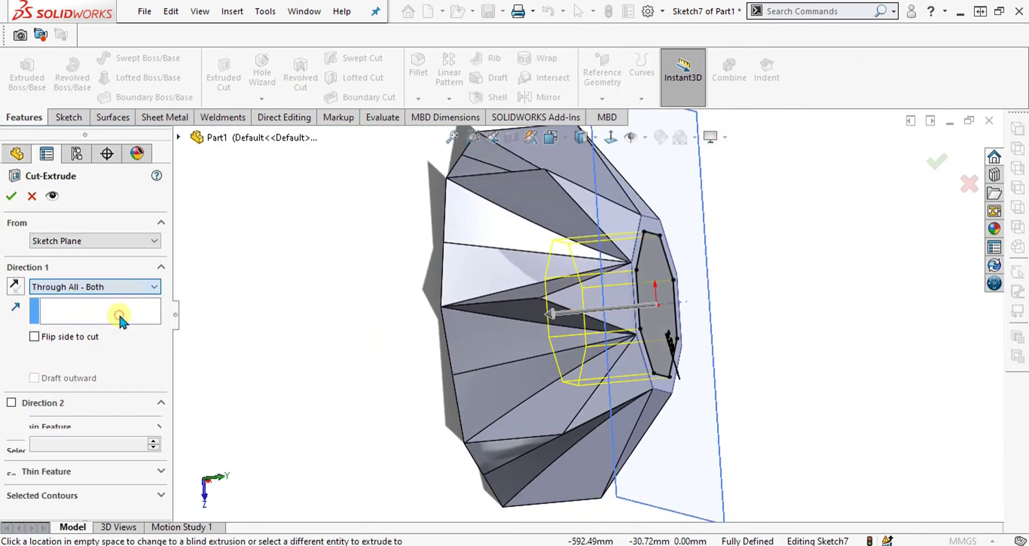
click(13, 196)
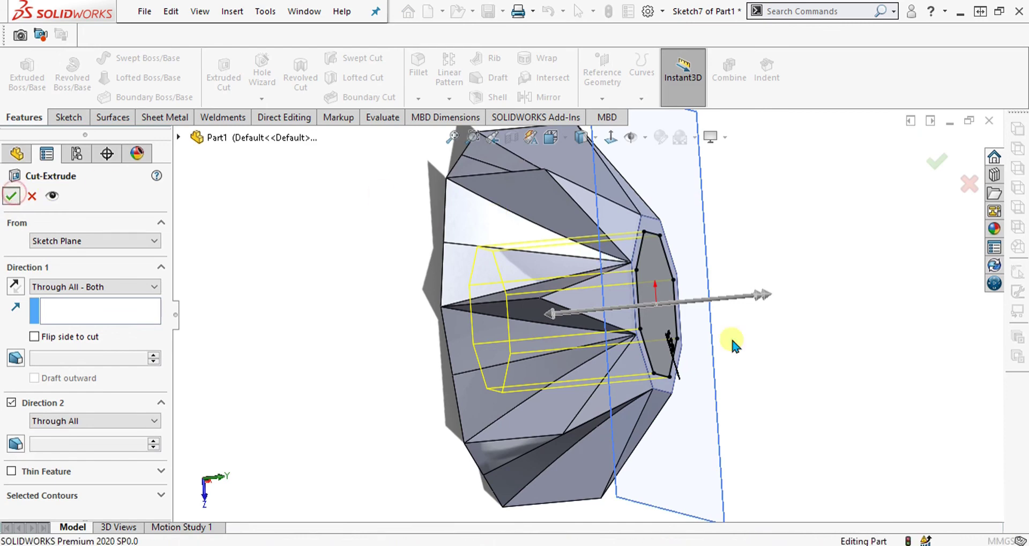
scroll(733, 343, up, 3)
middle_drag(681, 359, 649, 298)
scroll(649, 298, down, 3)
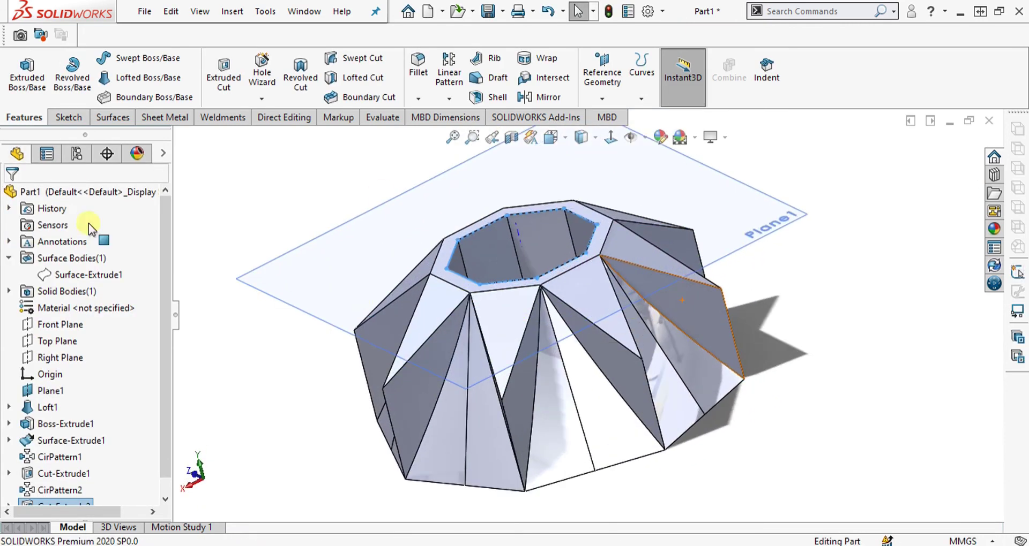
Show feature dimensions such as 120.00, 30.00 and 5.00 via Annotations
click(8, 258)
click(10, 242)
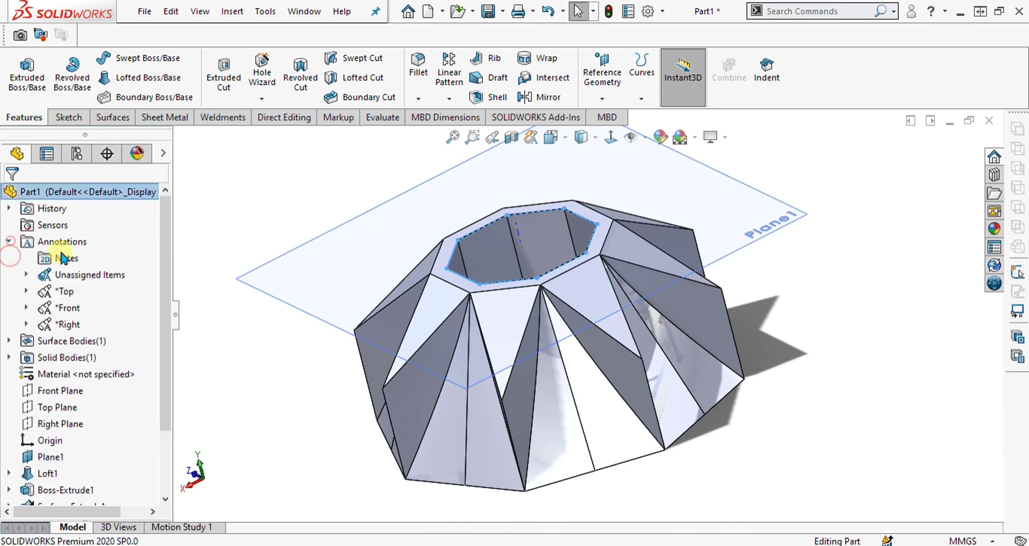
right_click(55, 246)
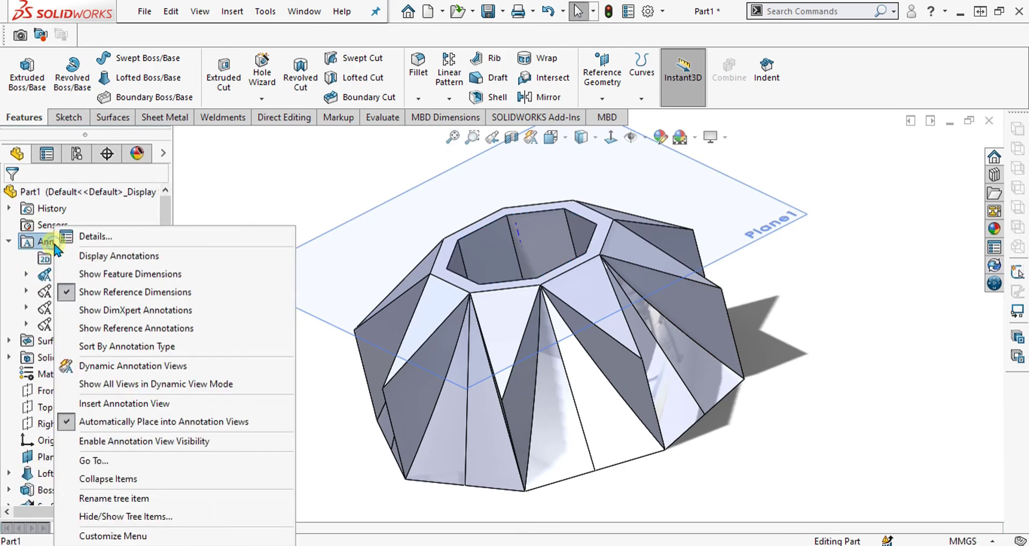
click(98, 276)
Orbit the model to inspect the hollow faceted part from side, below and above
middle_drag(552, 348, 450, 270)
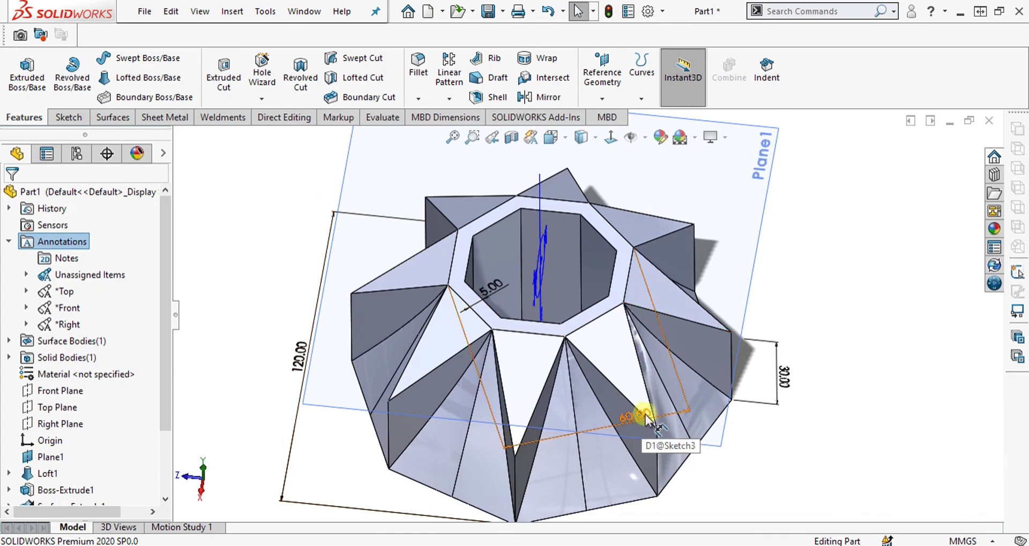
mouse_move(794, 387)
middle_down()
mouse_move(788, 217)
mouse_move(791, 376)
middle_up()
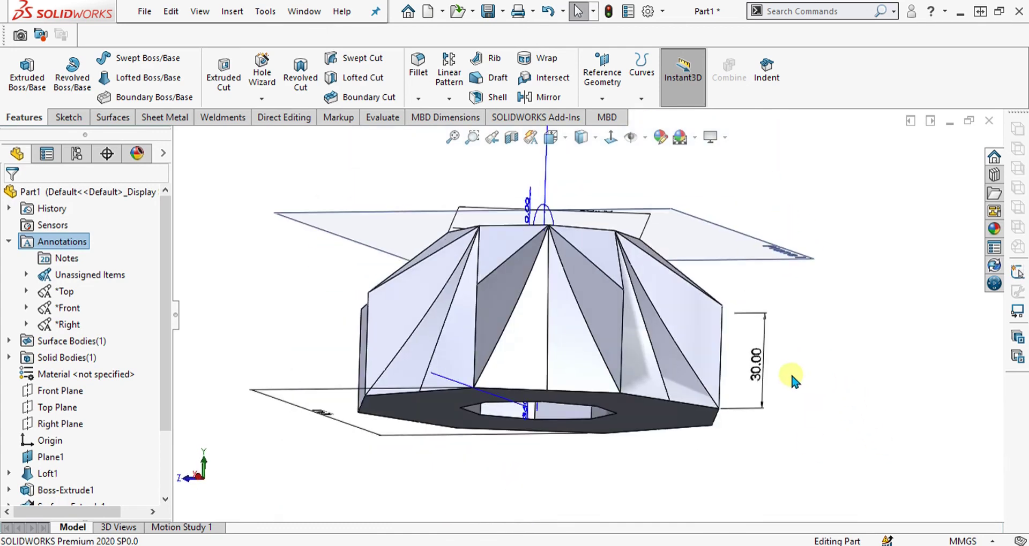
middle_drag(715, 310, 769, 426)
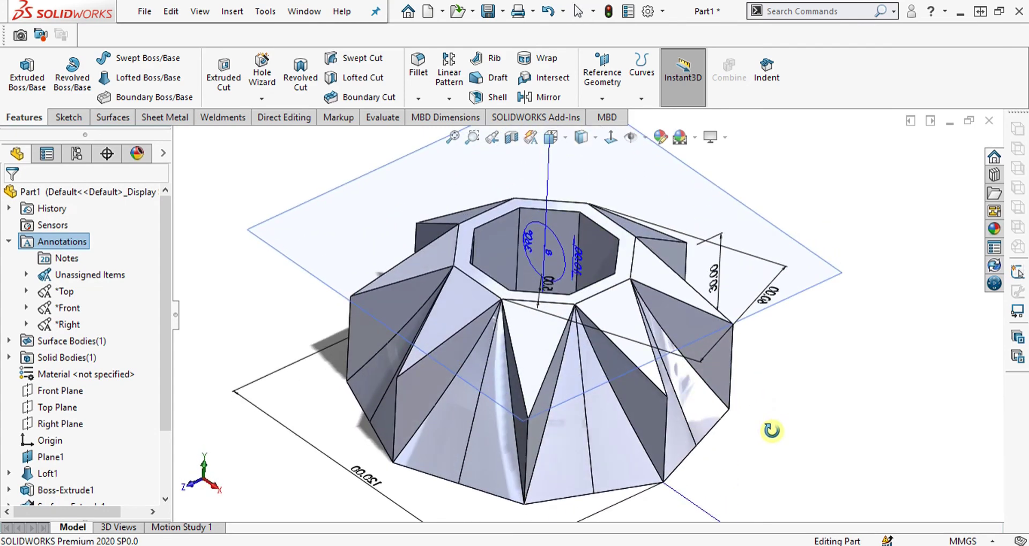
middle_drag(360, 460, 211, 381)
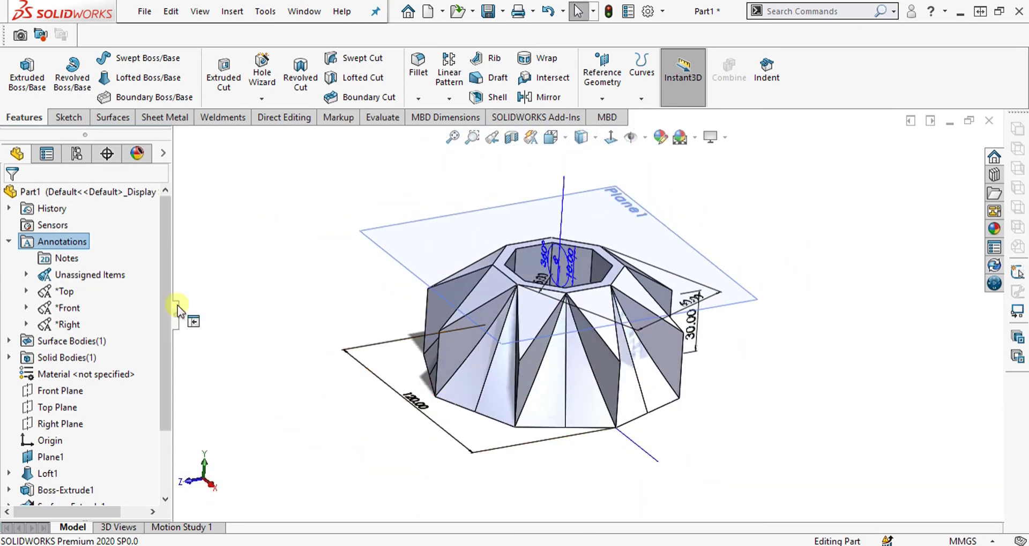
drag(167, 292, 168, 354)
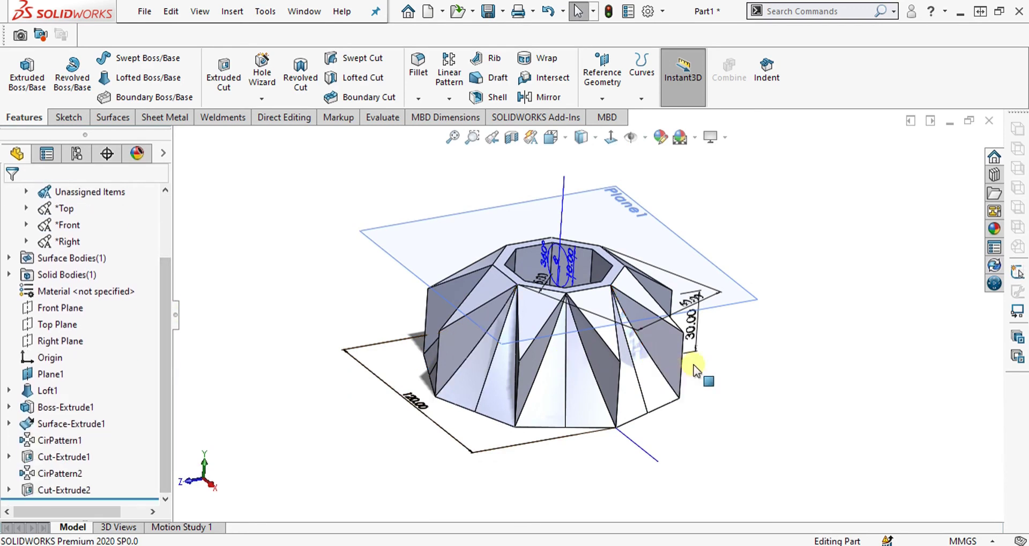
scroll(571, 317, down, 3)
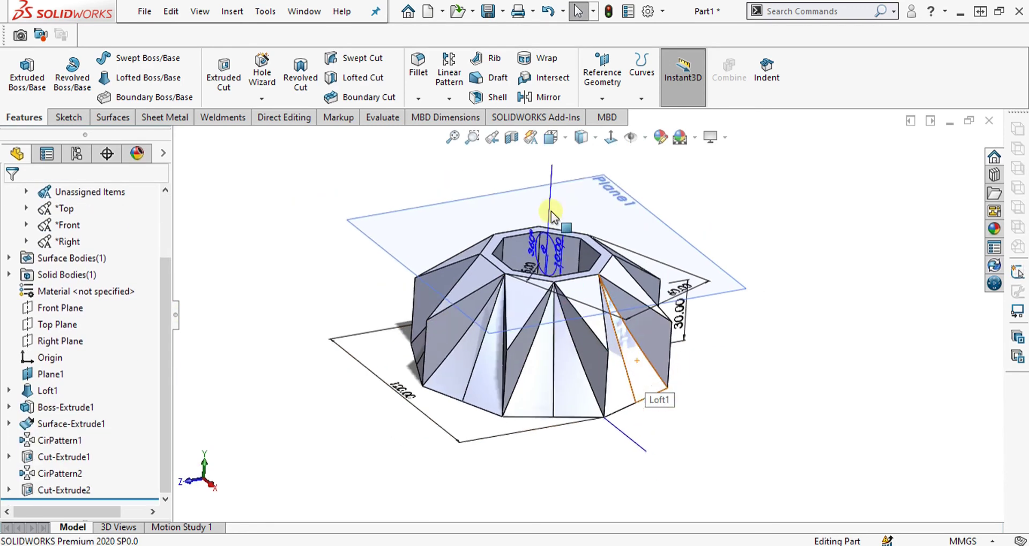